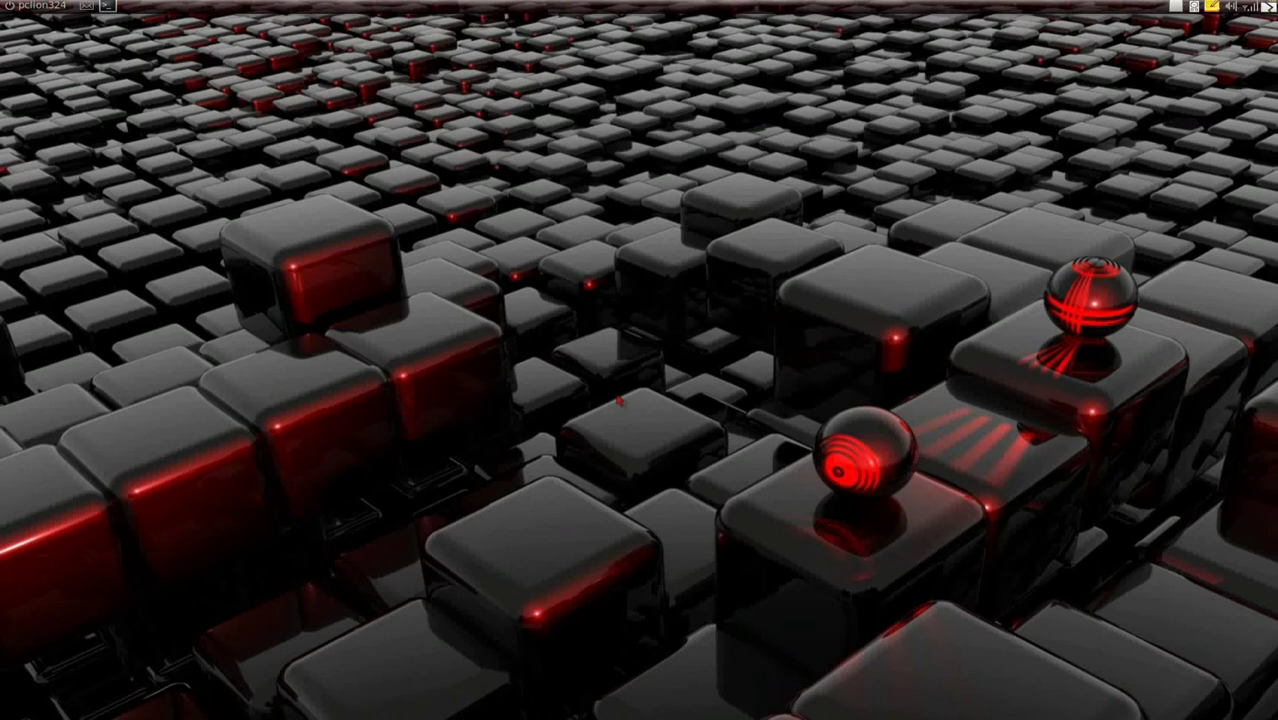
# - Open the Synaptic Package Manager from the desktop
pyautogui.rightClick(630, 62)
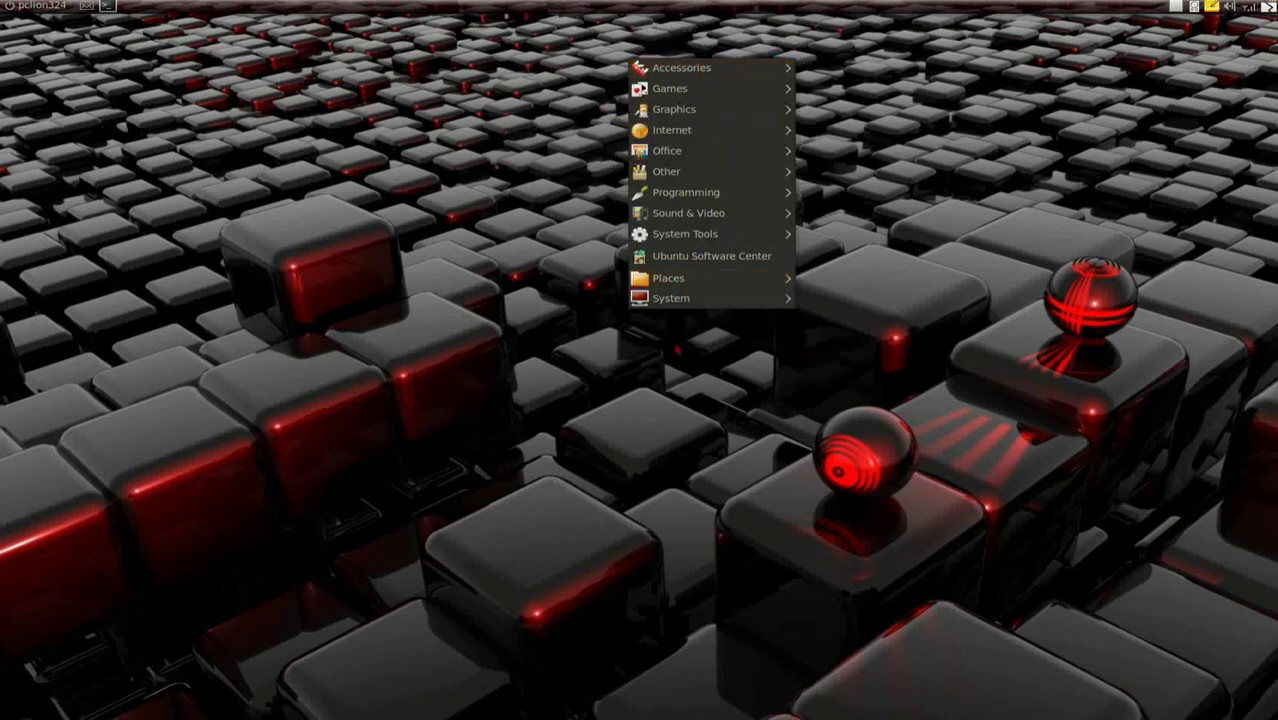
pyautogui.moveTo(700, 298)
pyautogui.moveTo(855, 319)
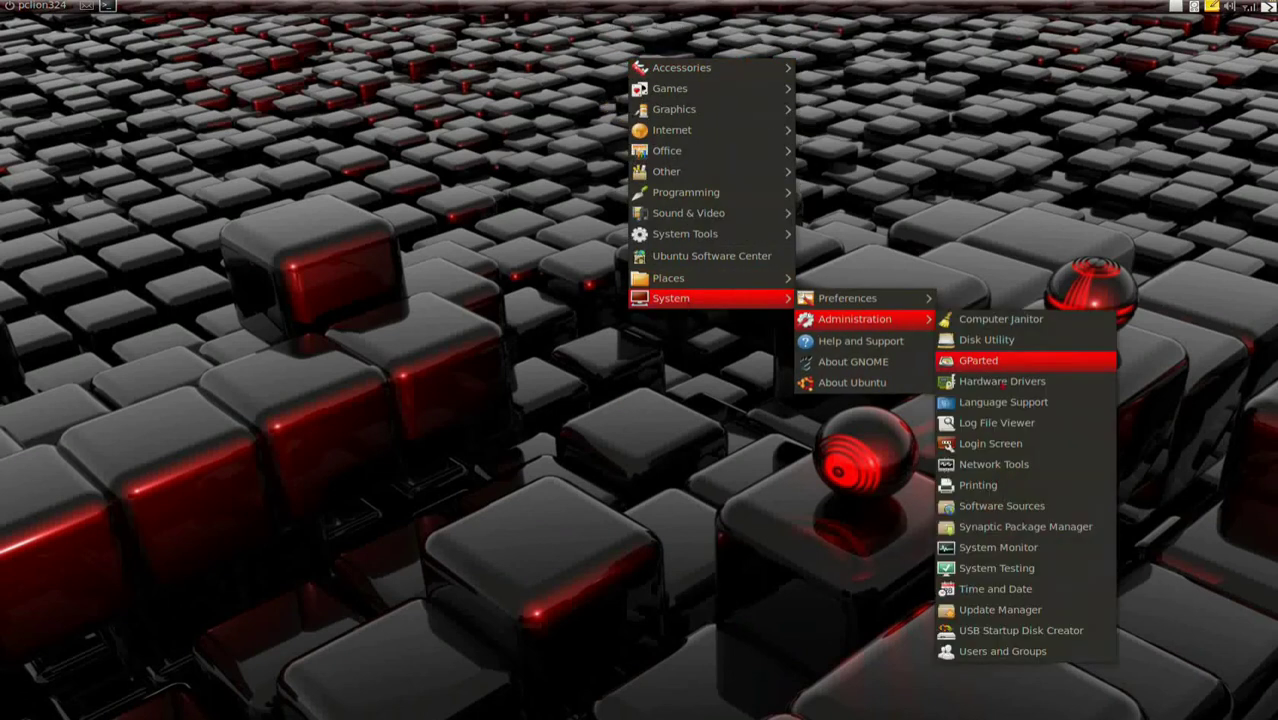
pyautogui.click(1025, 527)
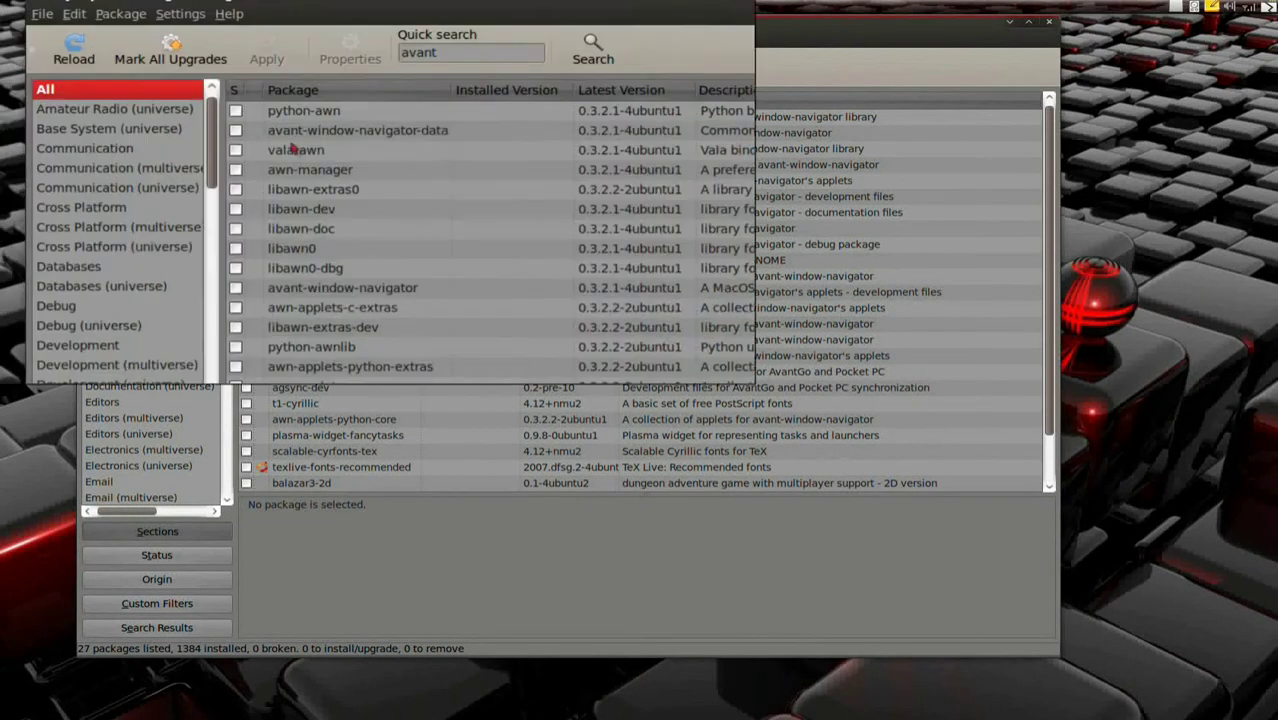
# - Mark the avant-window-navigator-data and awn-manager packages for installation, accepting the additional required packages
pyautogui.click(246, 132)
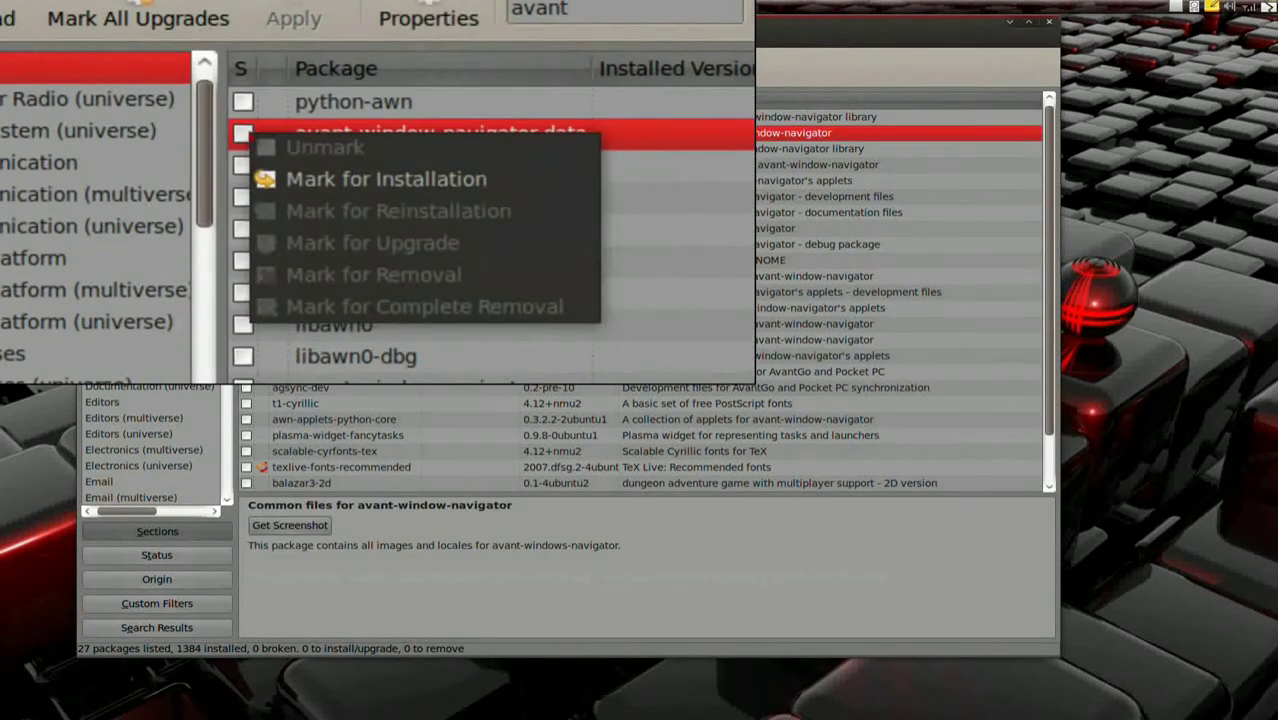
pyautogui.click(386, 179)
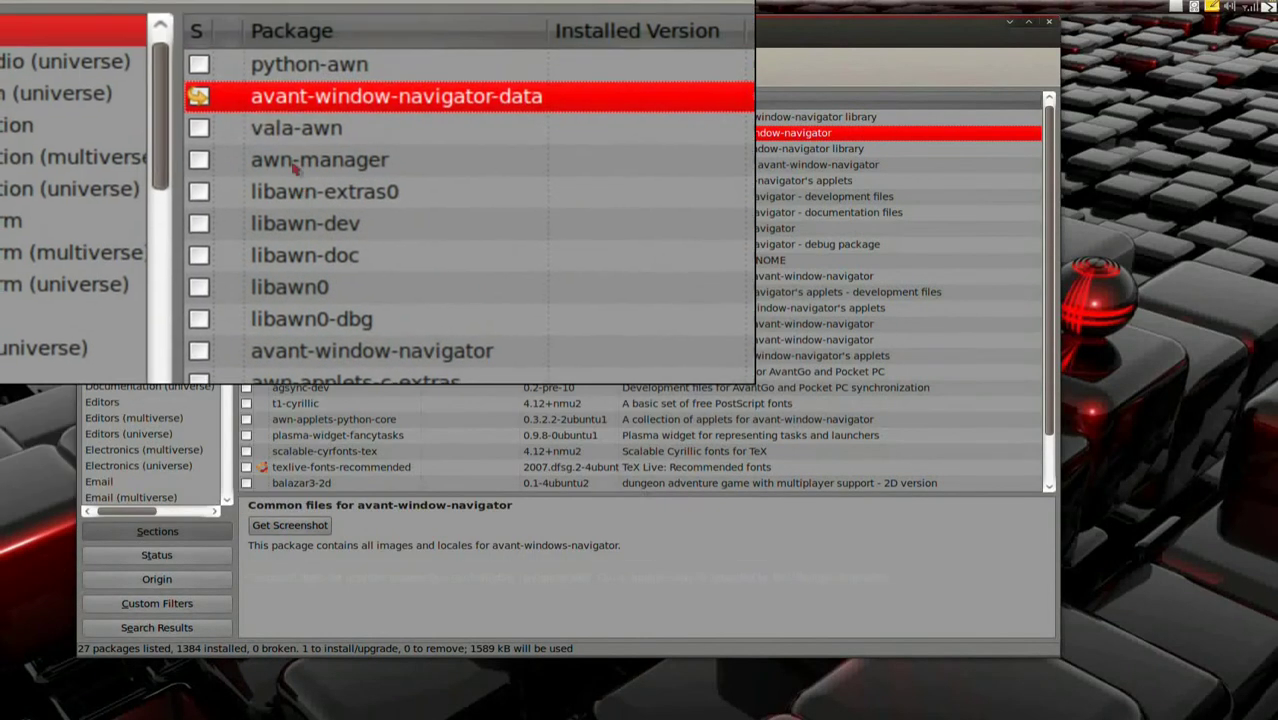
pyautogui.click(246, 164)
pyautogui.click(286, 190)
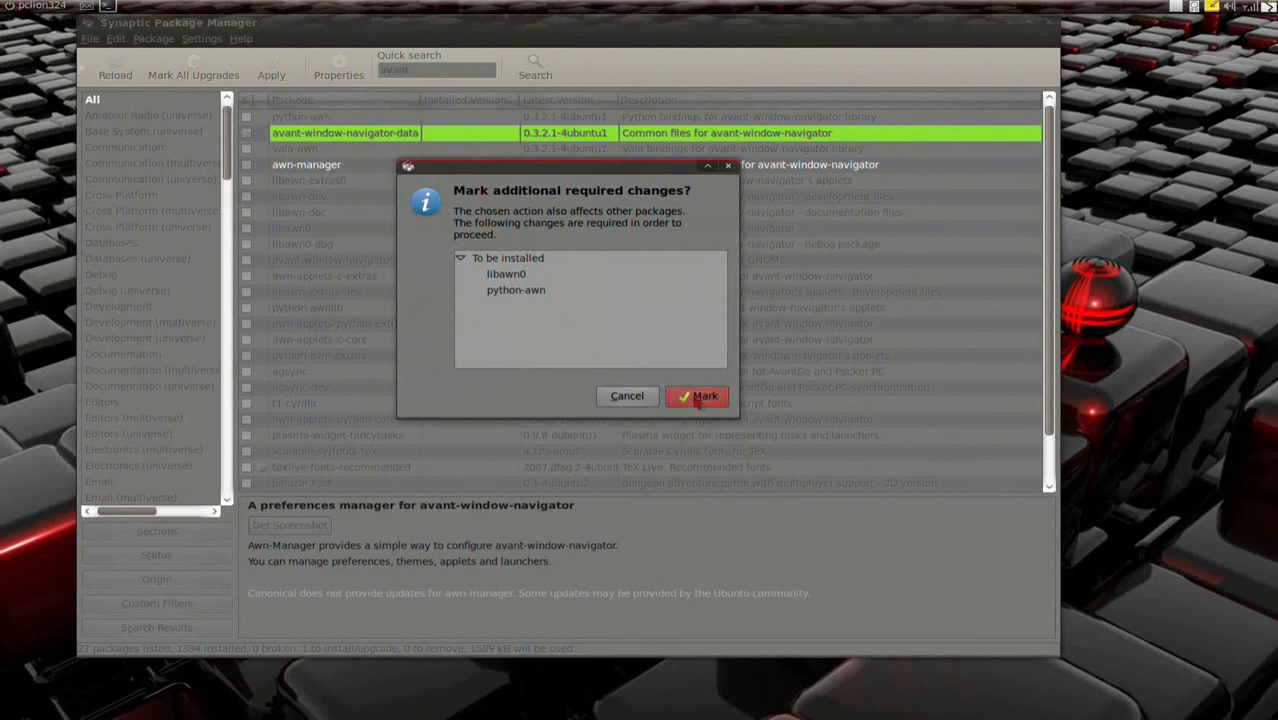
pyautogui.click(697, 397)
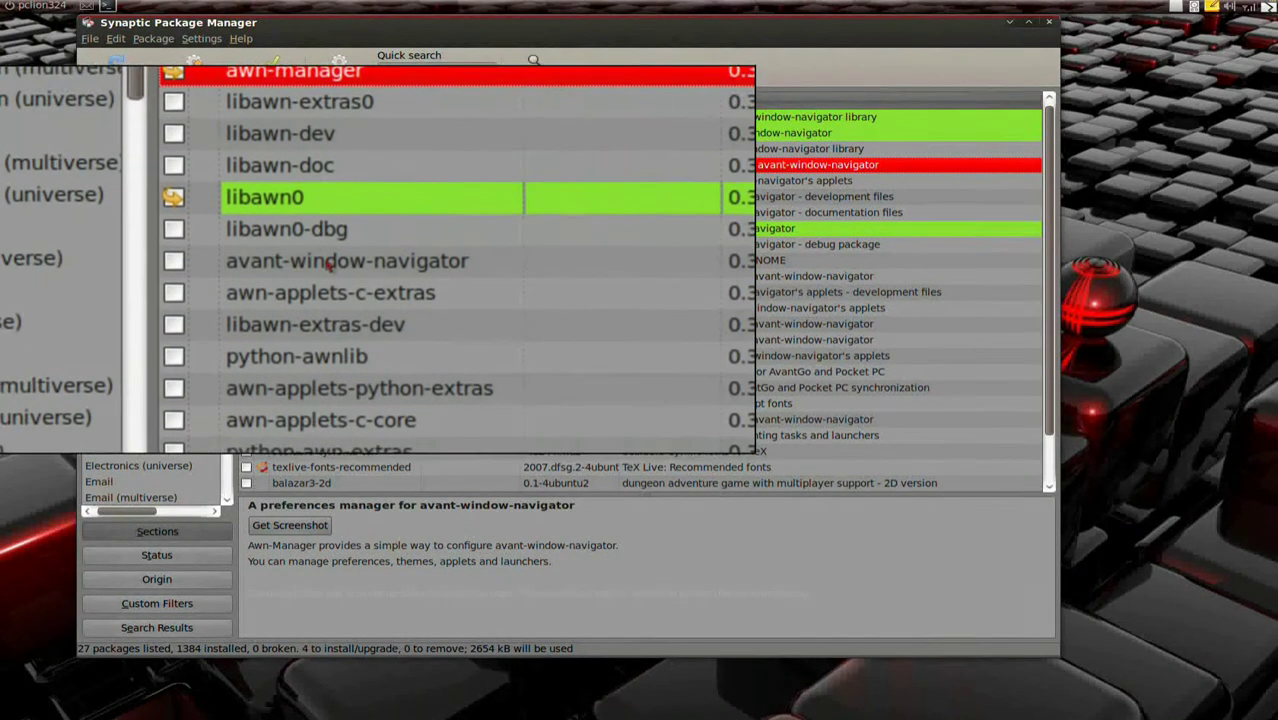
# - Mark the avant-window-navigator package for installation together with its required dependencies
pyautogui.rightClick(352, 258)
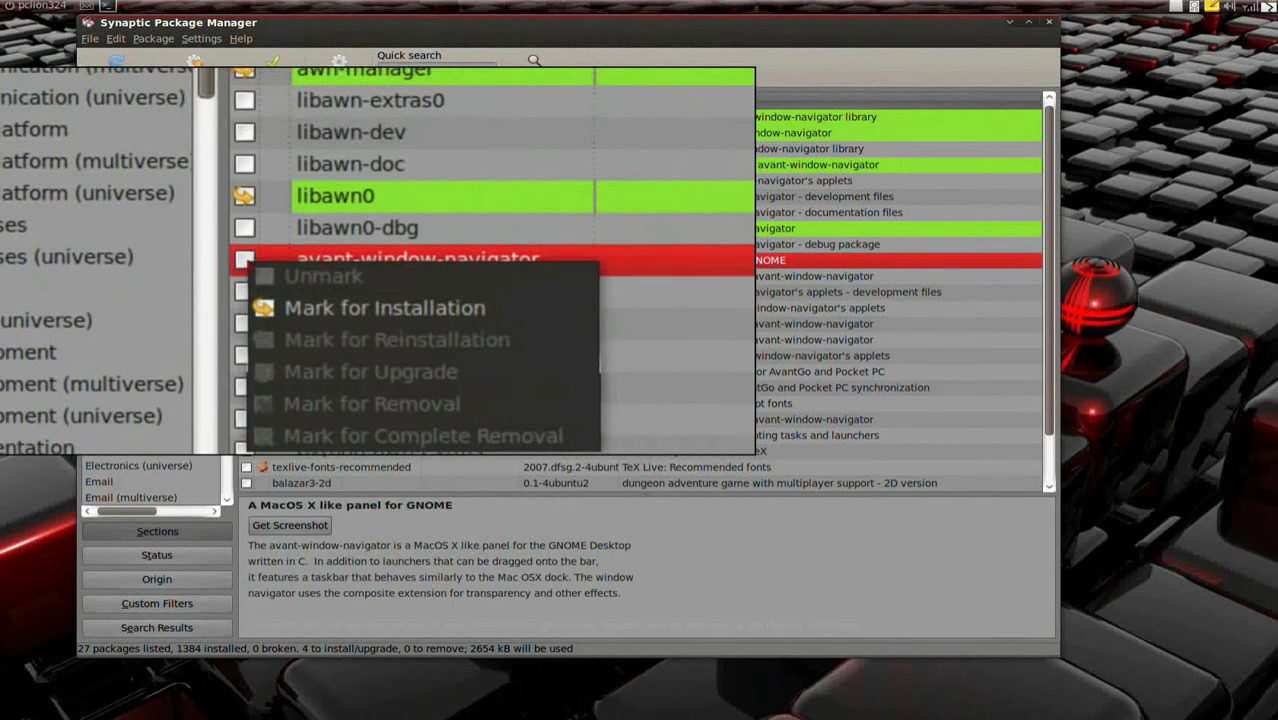
pyautogui.click(359, 281)
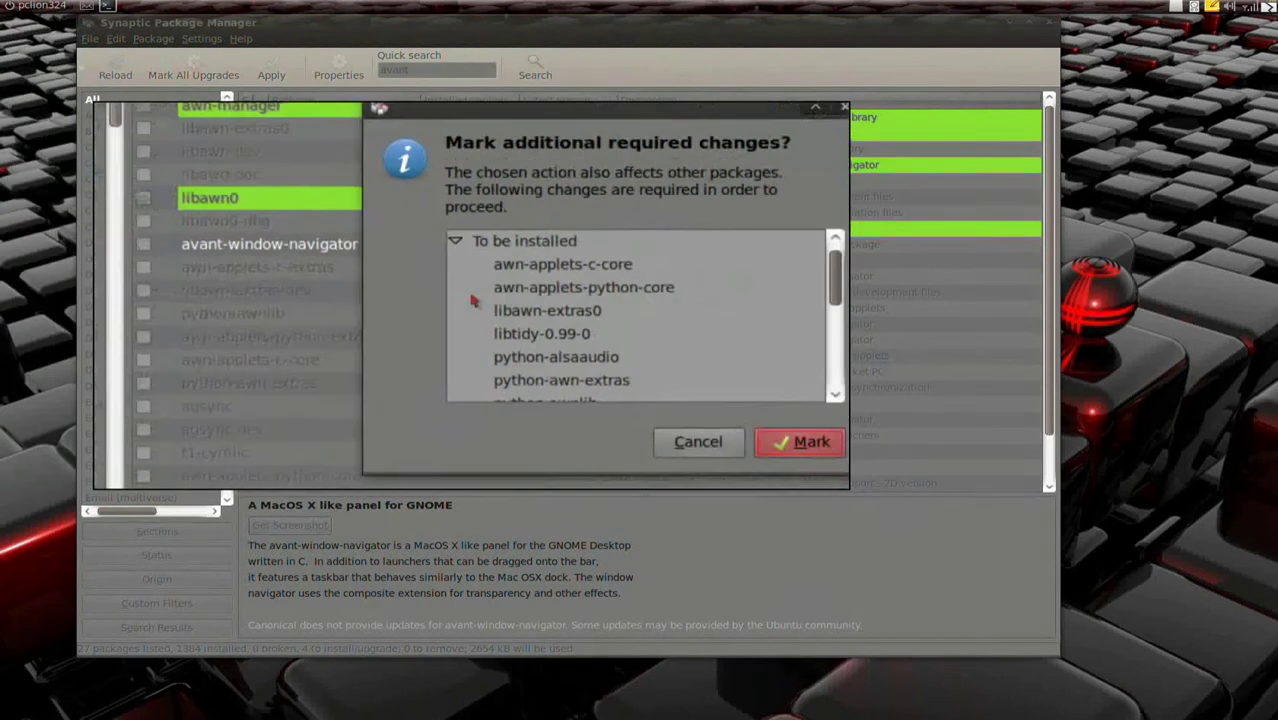
pyautogui.click(700, 399)
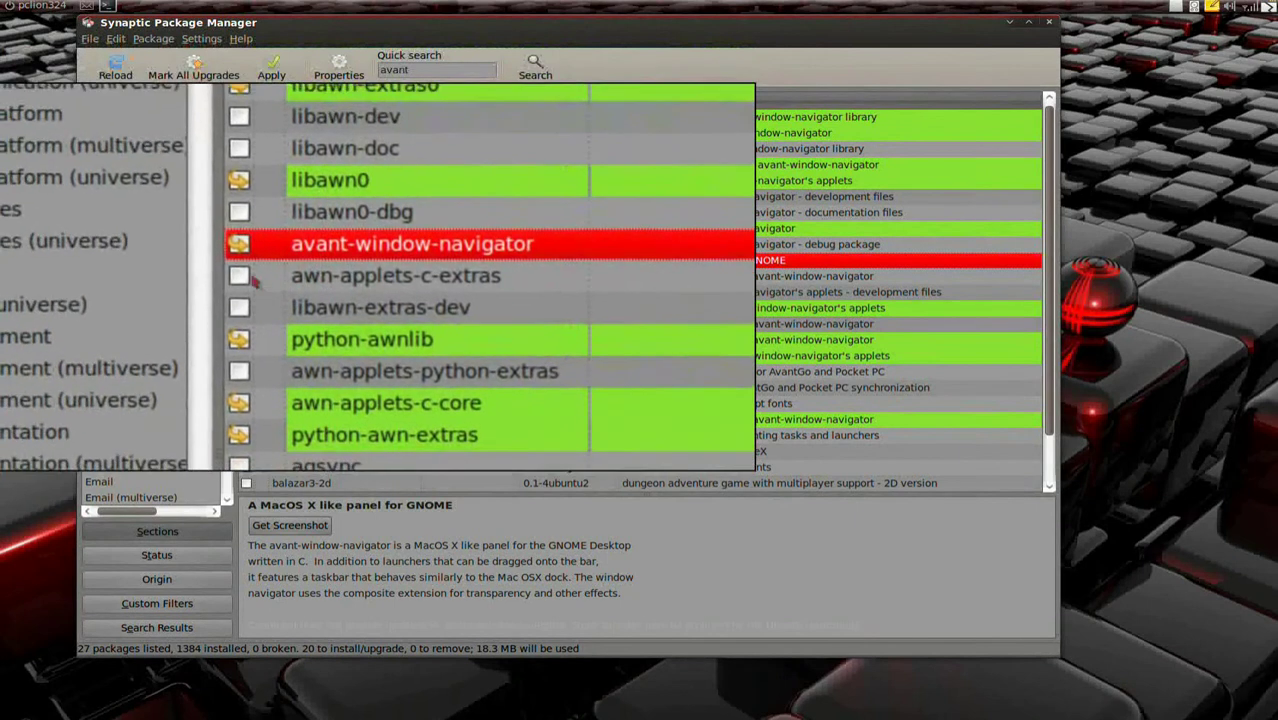
# - Mark the awn-applets-c-extras package for installation and apply all marked changes
pyautogui.rightClick(256, 280)
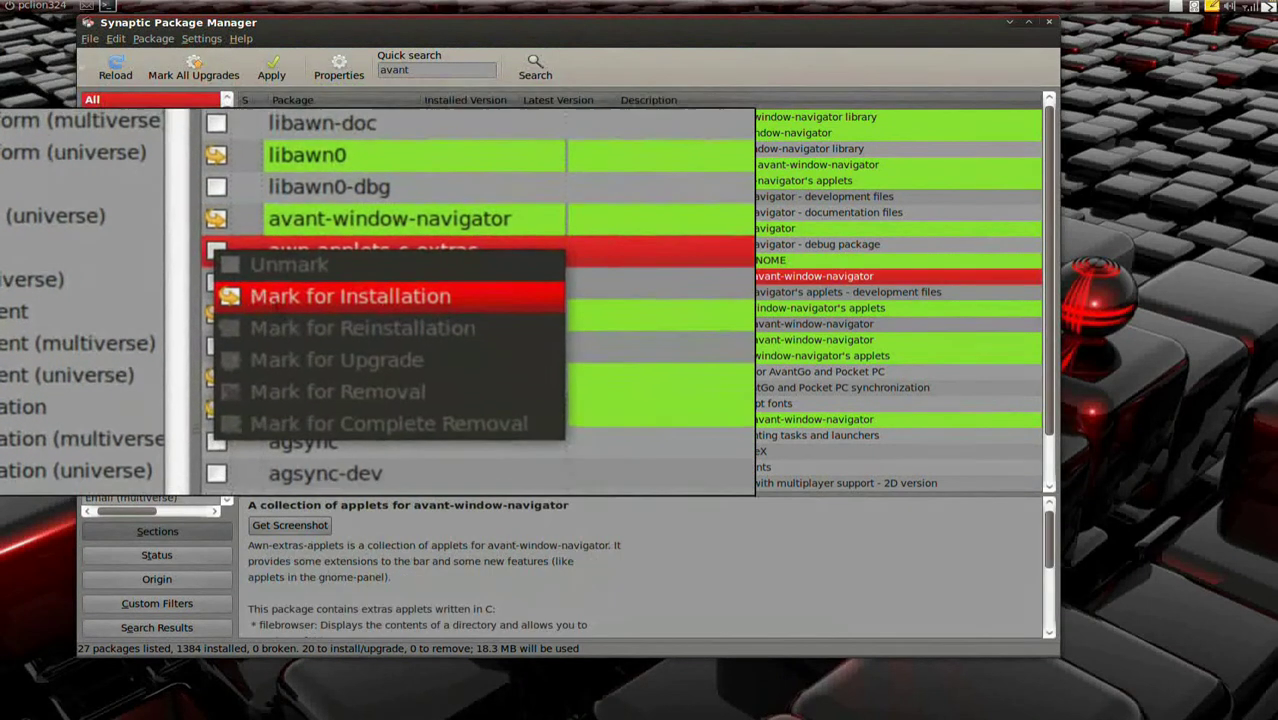
pyautogui.click(381, 322)
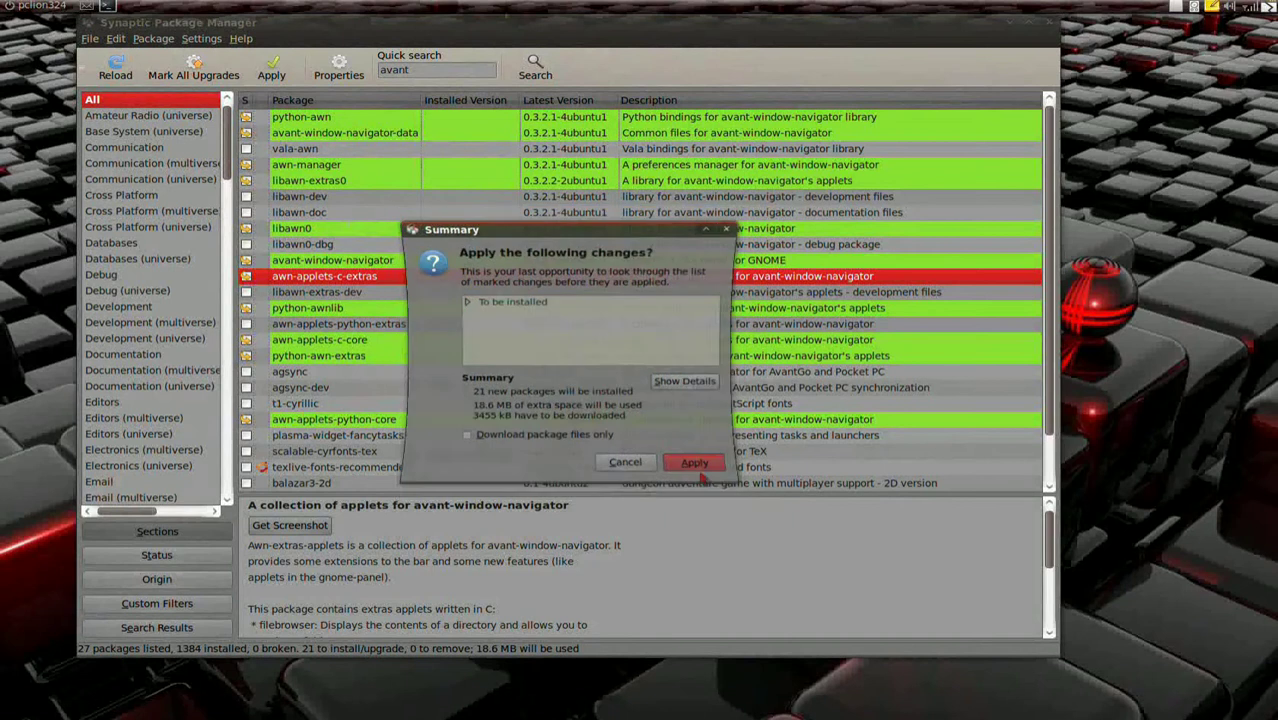
pyautogui.click(693, 477)
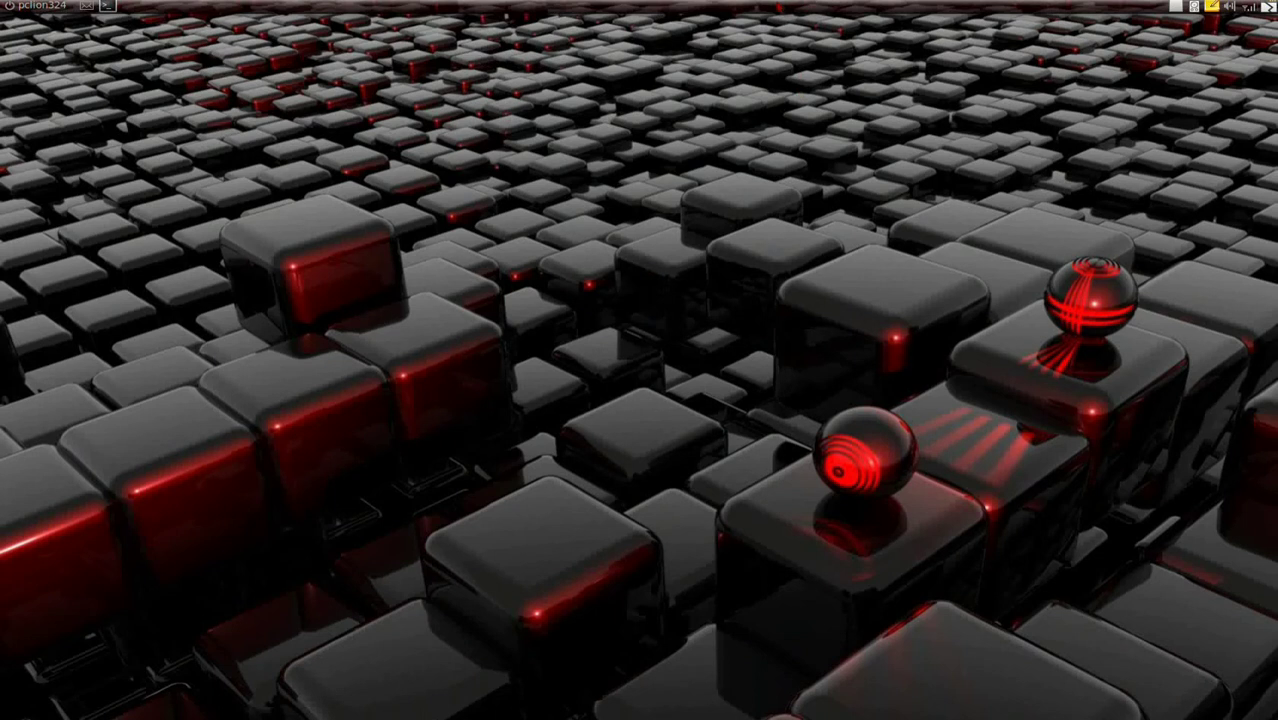
# - Launch Avant Window Navigator from the Accessories applications
pyautogui.hotkey('alt', 'F1')
pyautogui.press('Down')
pyautogui.press('Right')
pyautogui.press('Down')
pyautogui.press('Up')
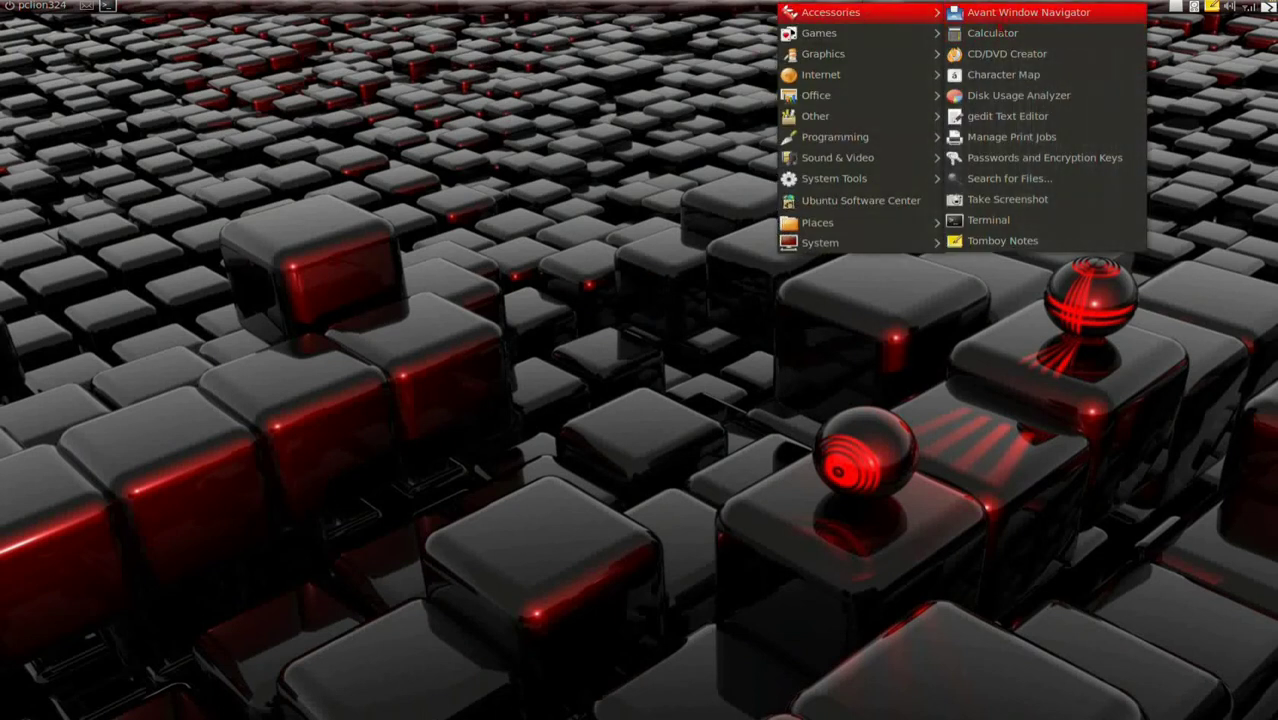
pyautogui.press('Return')
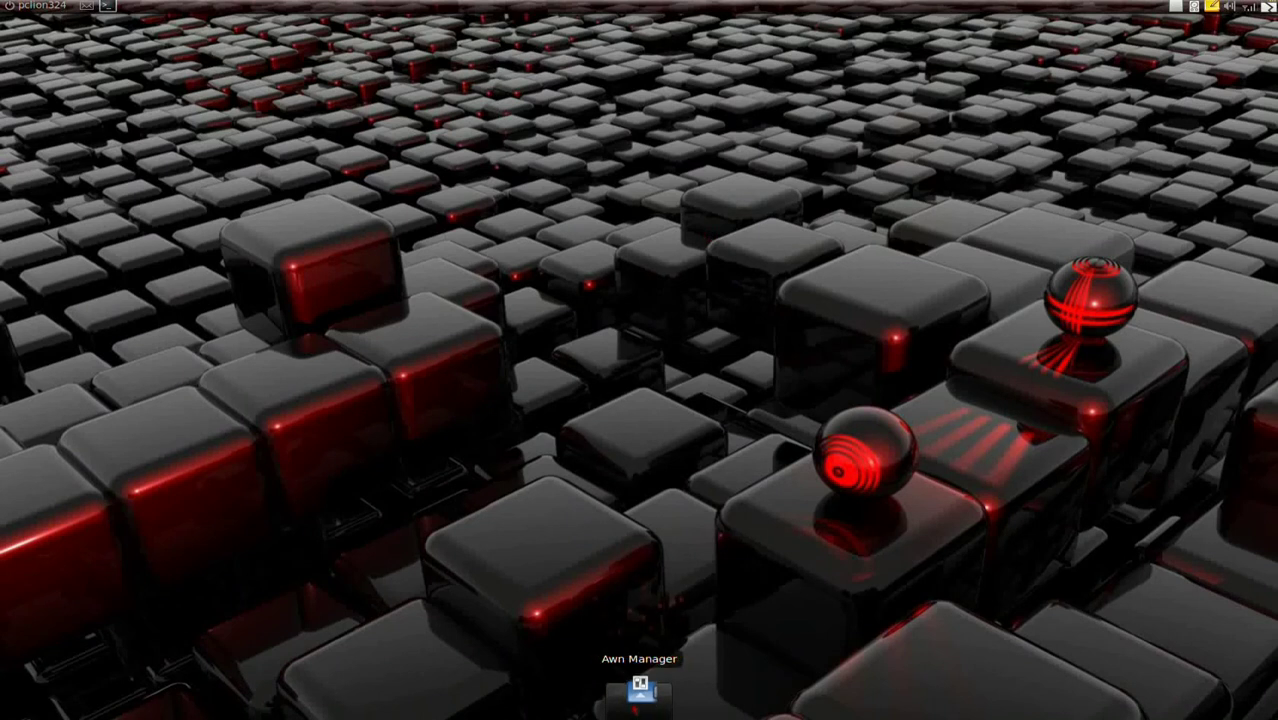
# - Open the preferences of the new dock
pyautogui.rightClick(640, 700)
pyautogui.press('Up')
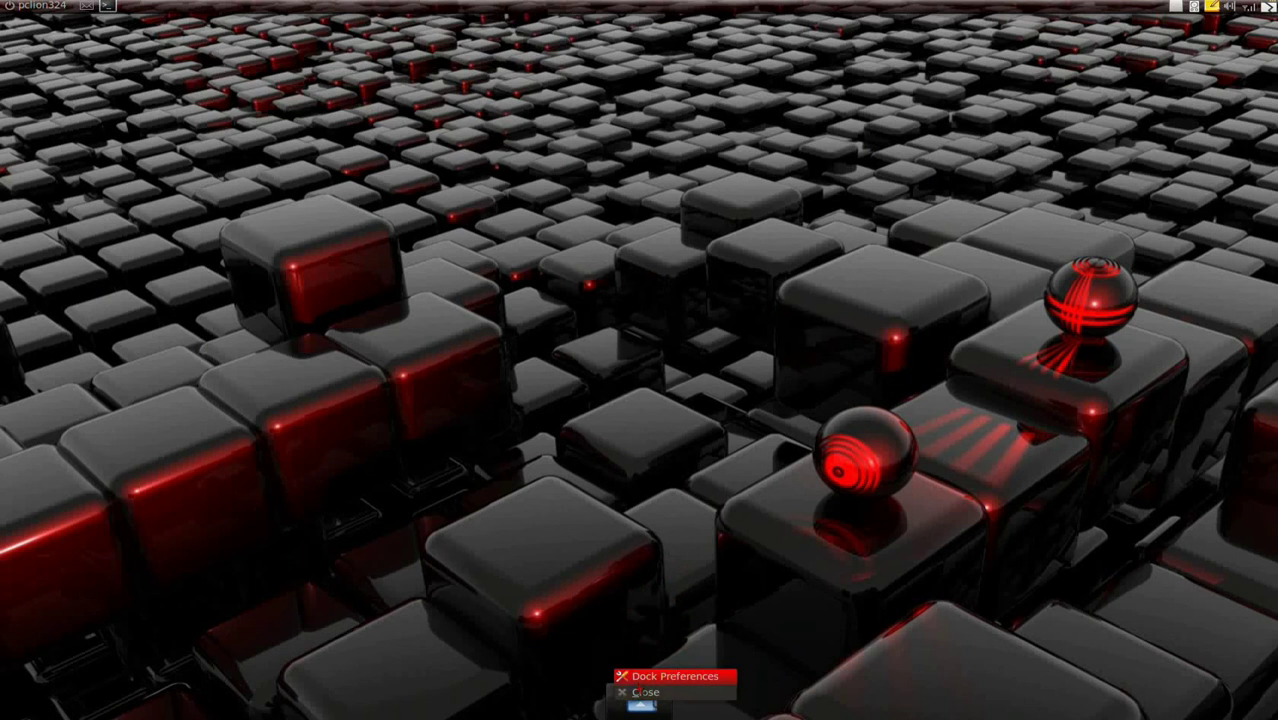
pyautogui.press('Return')
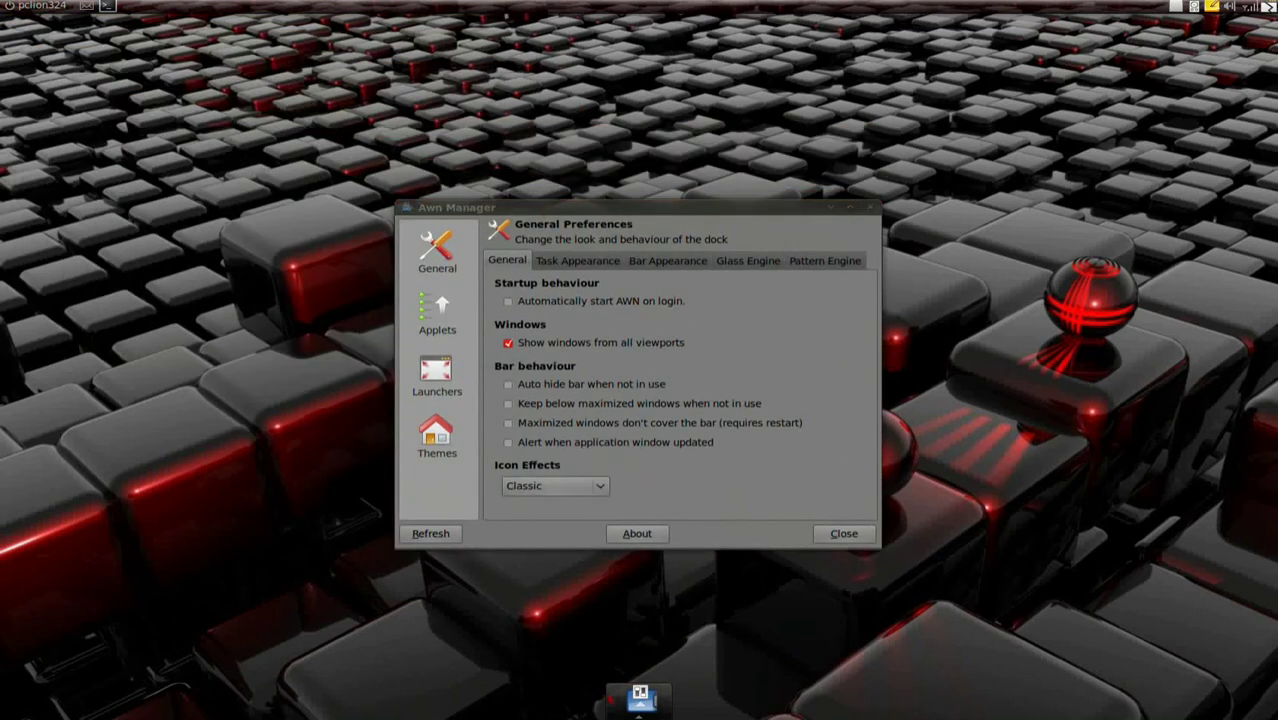
pyautogui.rightClick(612, 697)
pyautogui.click(537, 694)
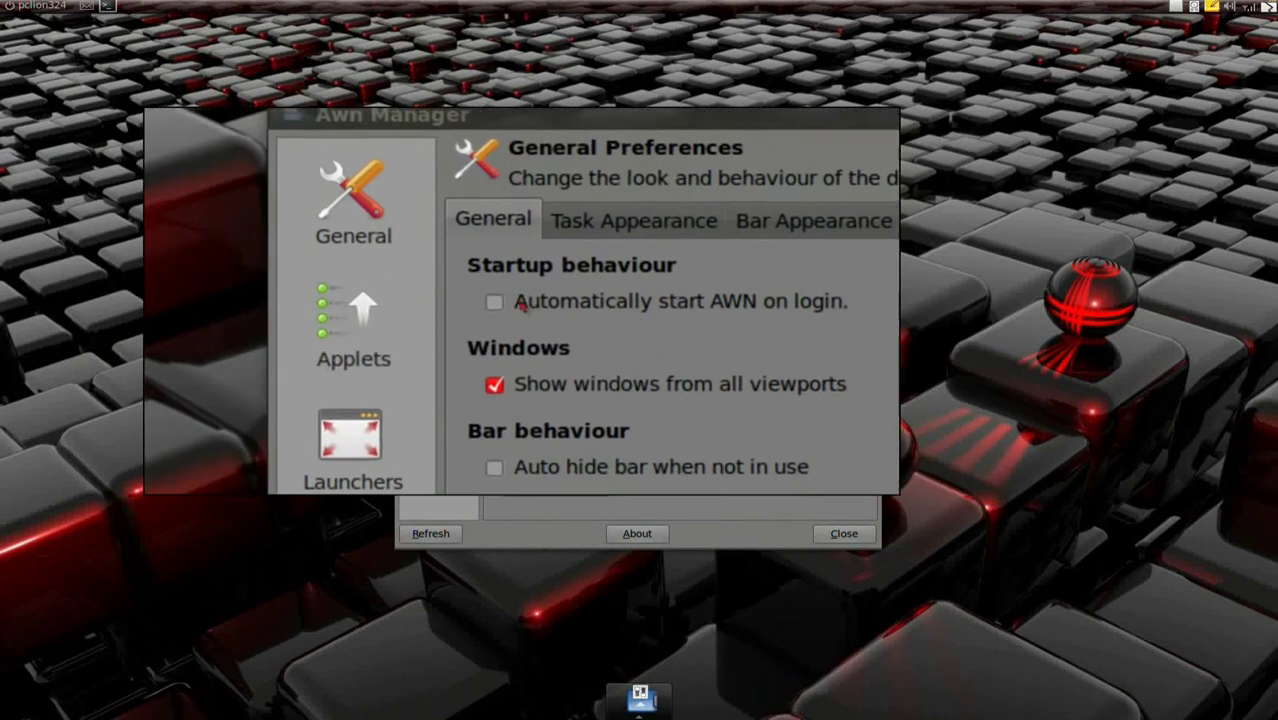
# - Make AWN start automatically on login and set the icon effects to Squish
pyautogui.click(508, 302)
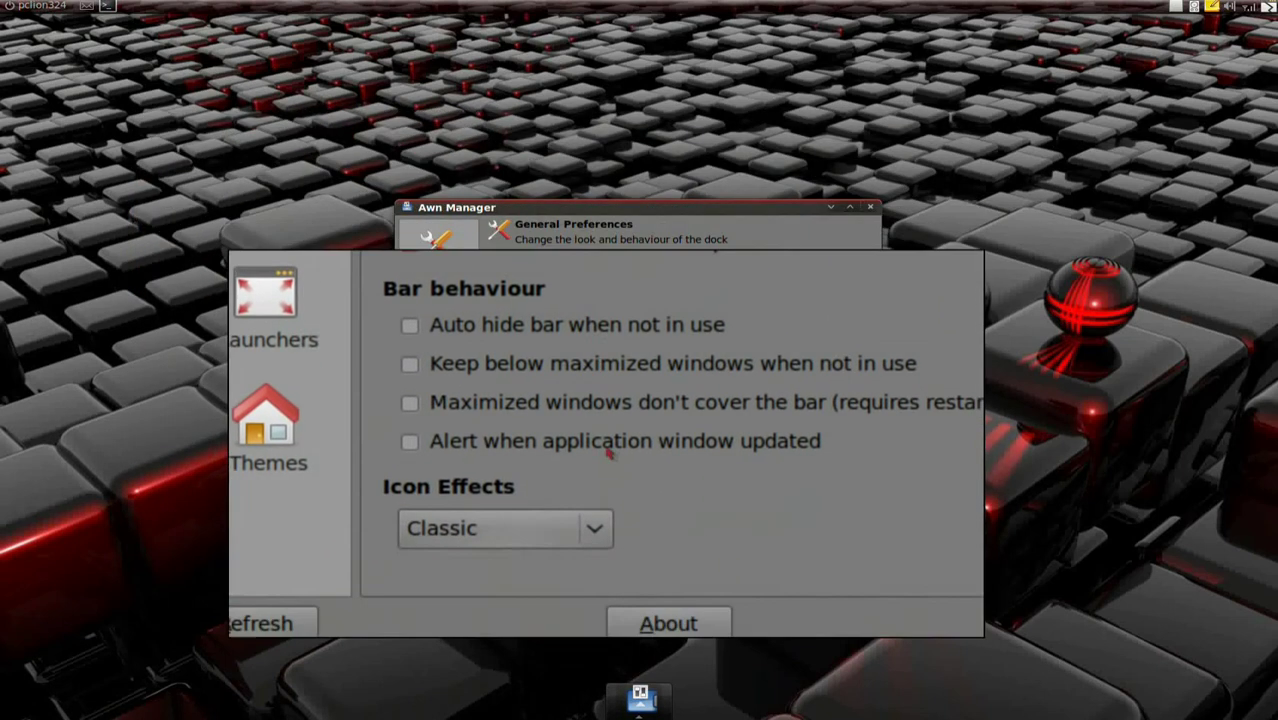
pyautogui.click(598, 488)
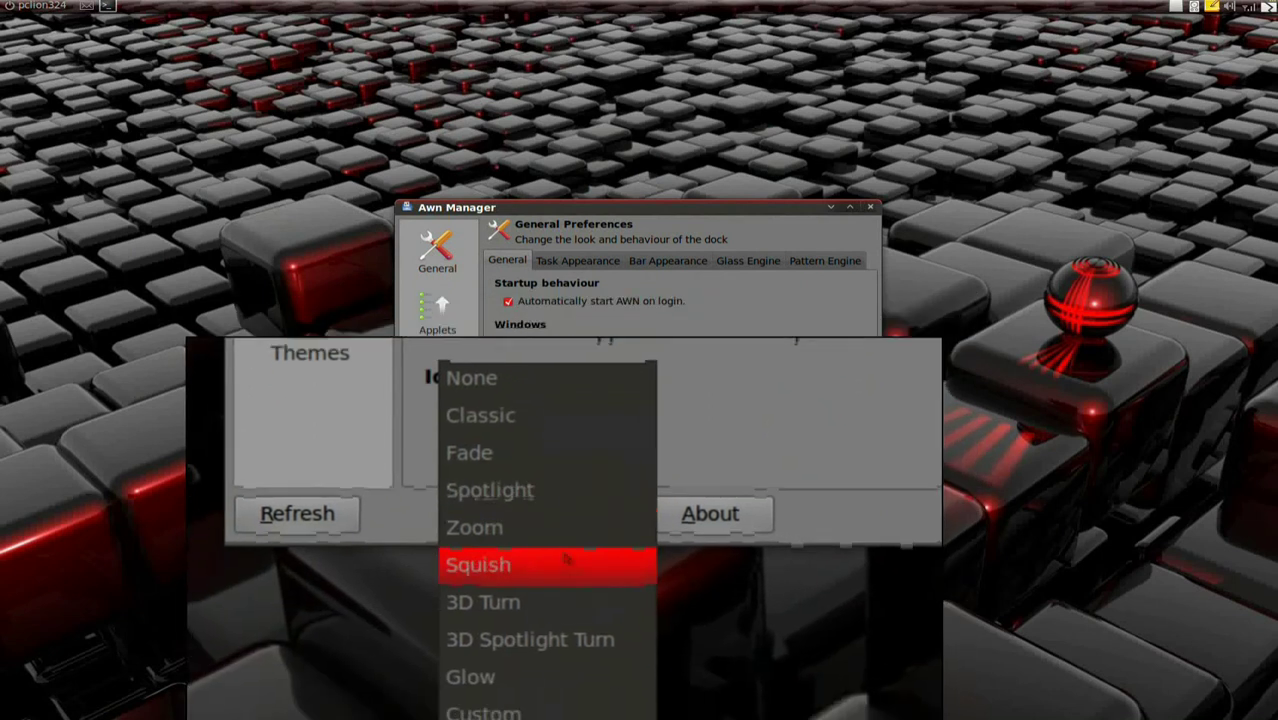
pyautogui.click(598, 632)
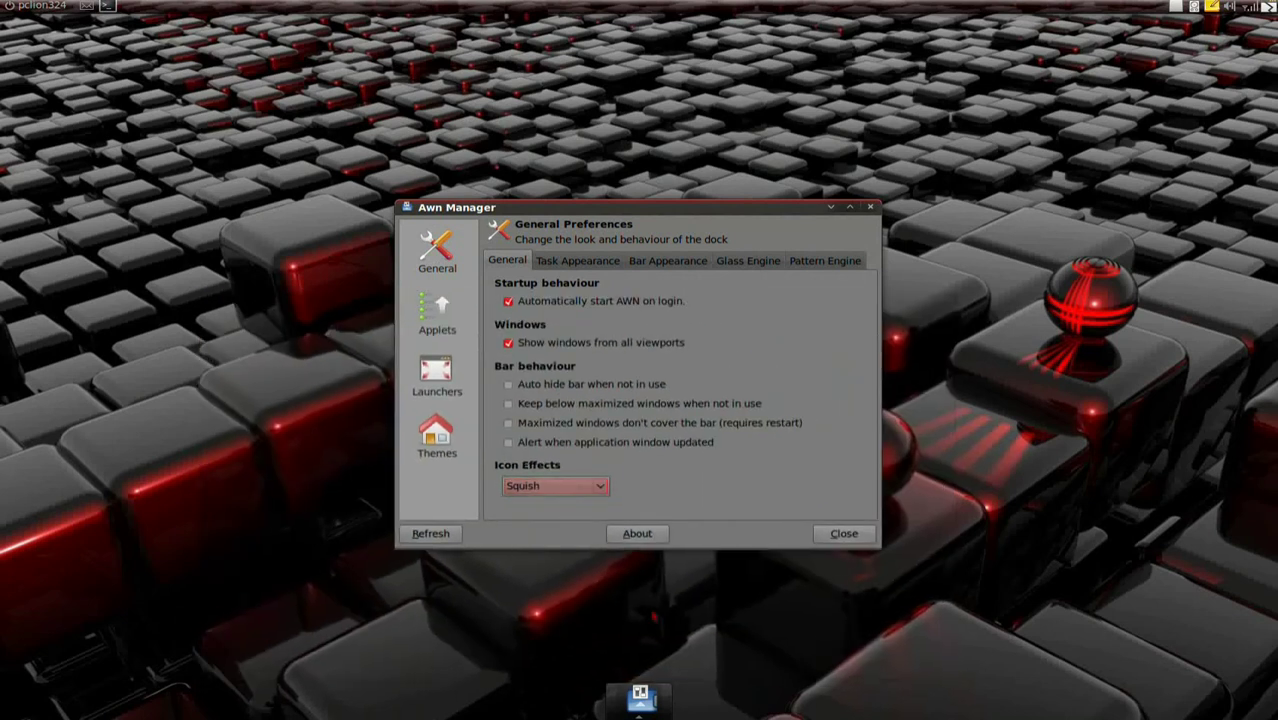
# - Preview the effect on the dock icon and switch the icon effects to Custom
pyautogui.moveTo(641, 695)
pyautogui.click(556, 486)
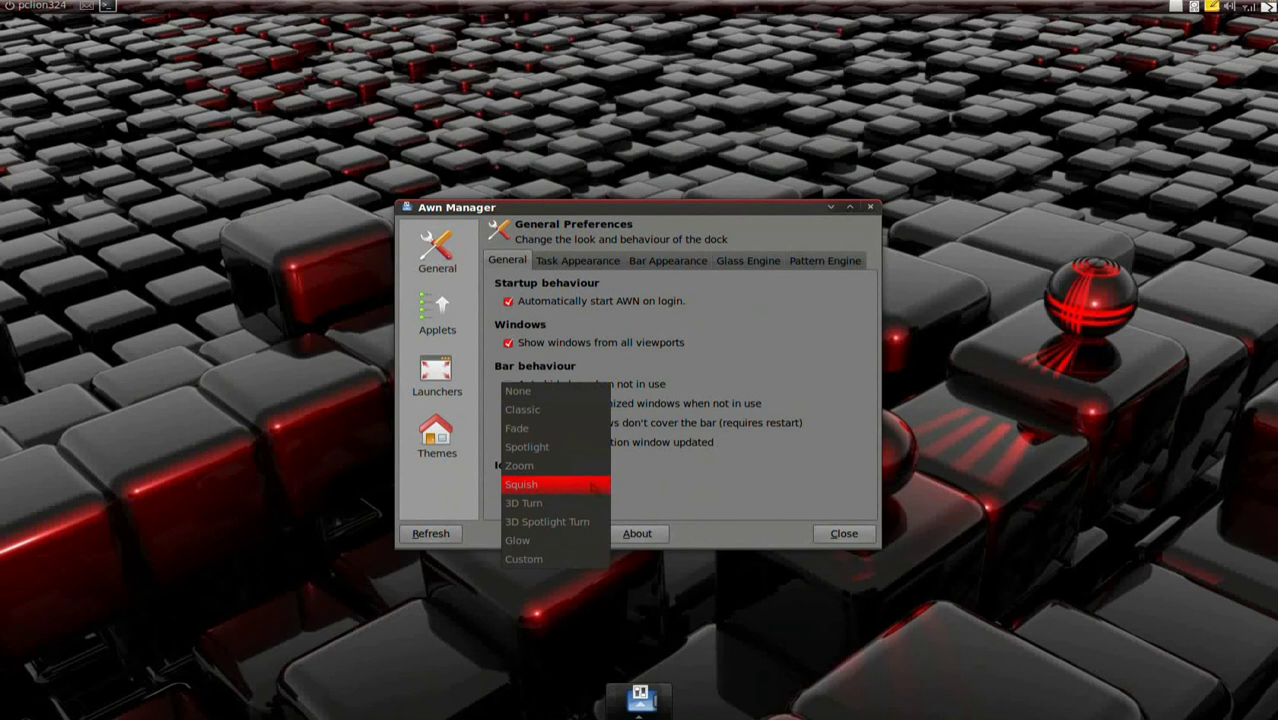
pyautogui.click(548, 559)
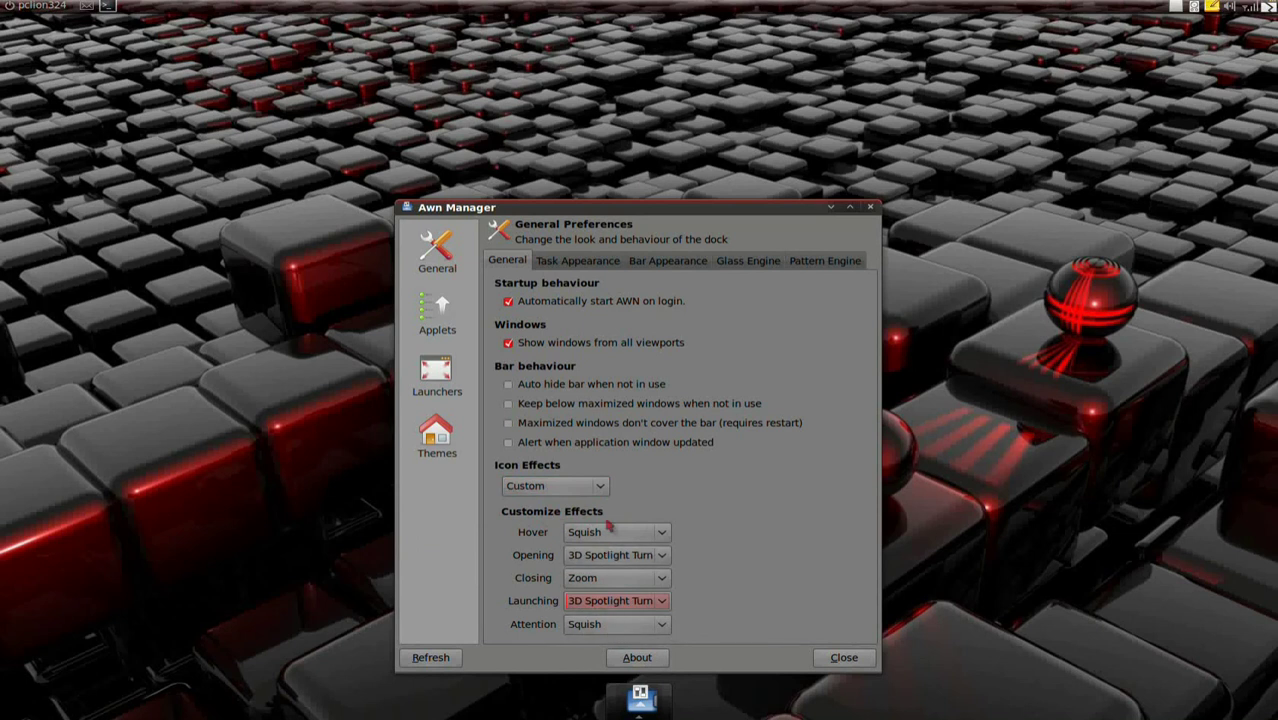
# - Try the 3D Spotlight Turn hover effect on the dock icon, and return the hover effect to Squish
pyautogui.click(610, 532)
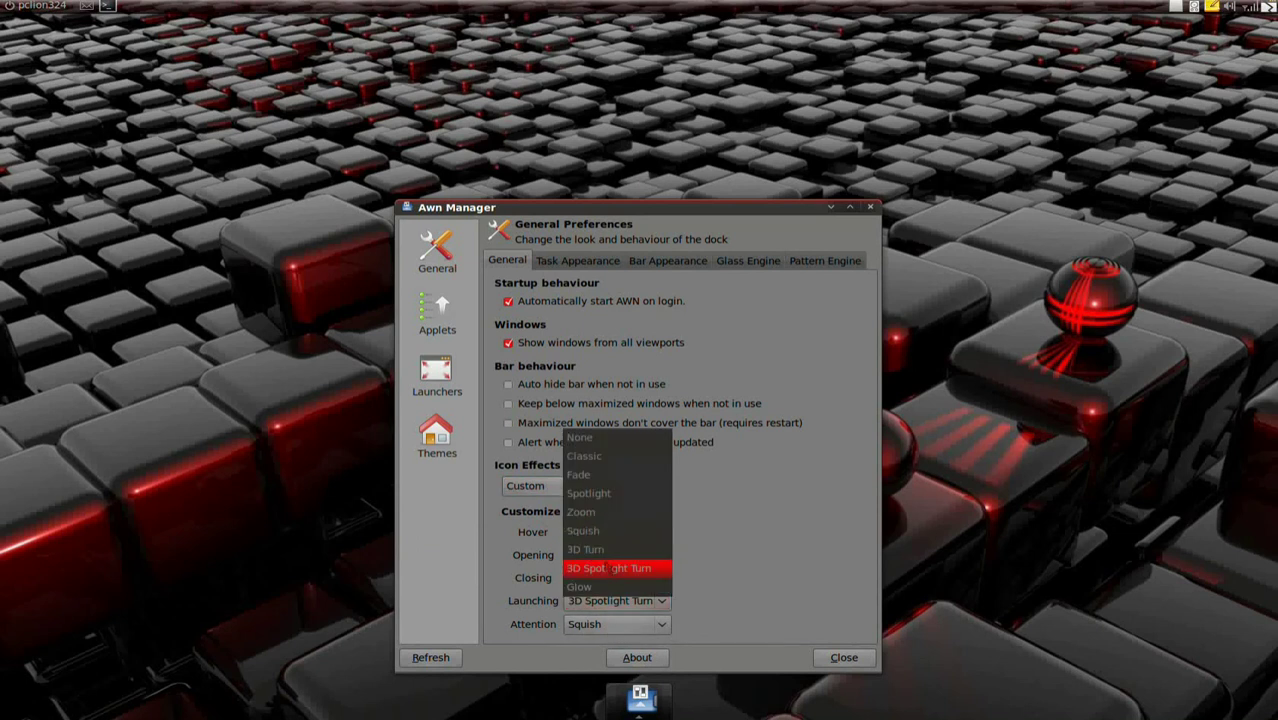
pyautogui.click(609, 571)
pyautogui.moveTo(640, 705)
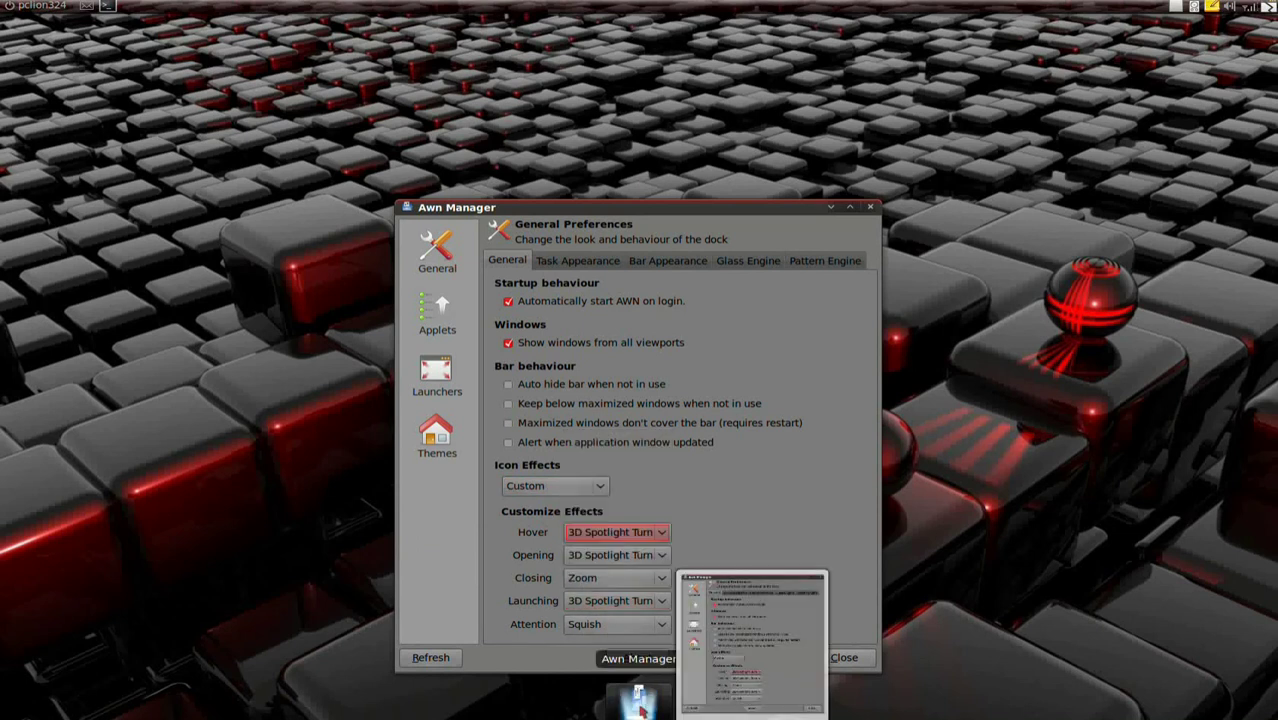
pyautogui.click(615, 532)
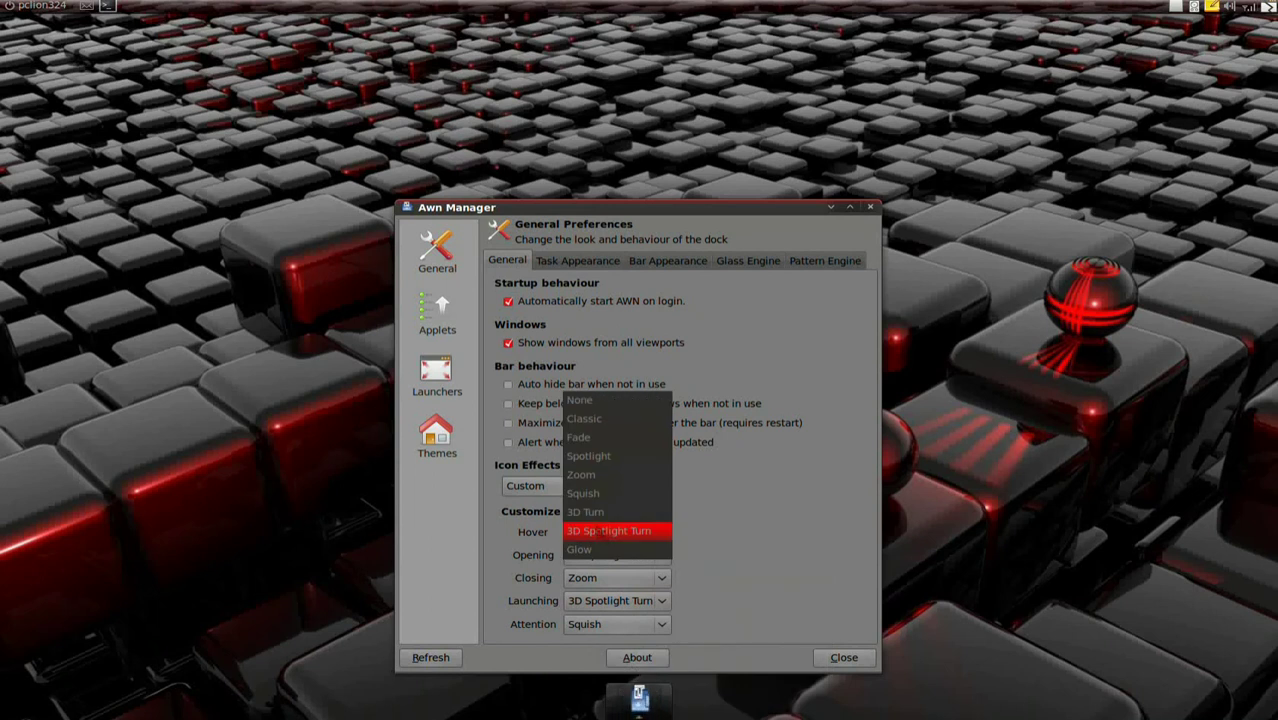
pyautogui.click(588, 493)
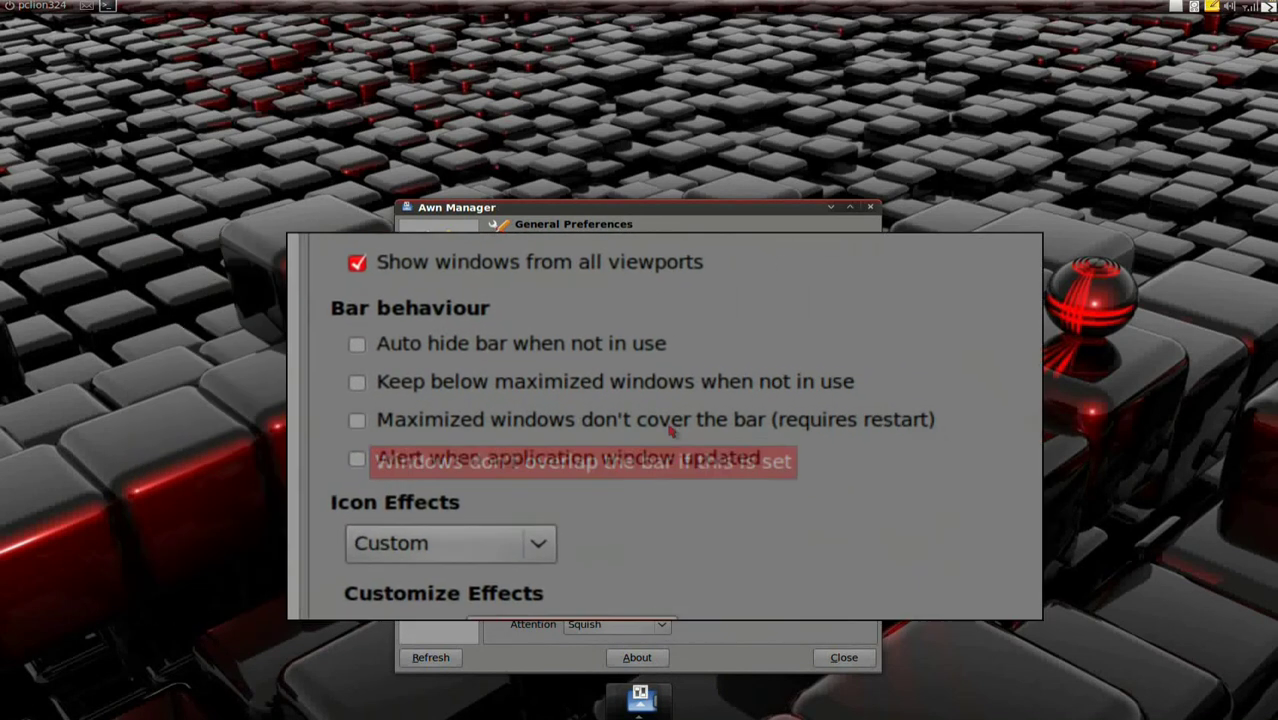
# - Enable the option that maximized windows don't cover the bar, and choose a darker color for the task arrows
pyautogui.click(508, 424)
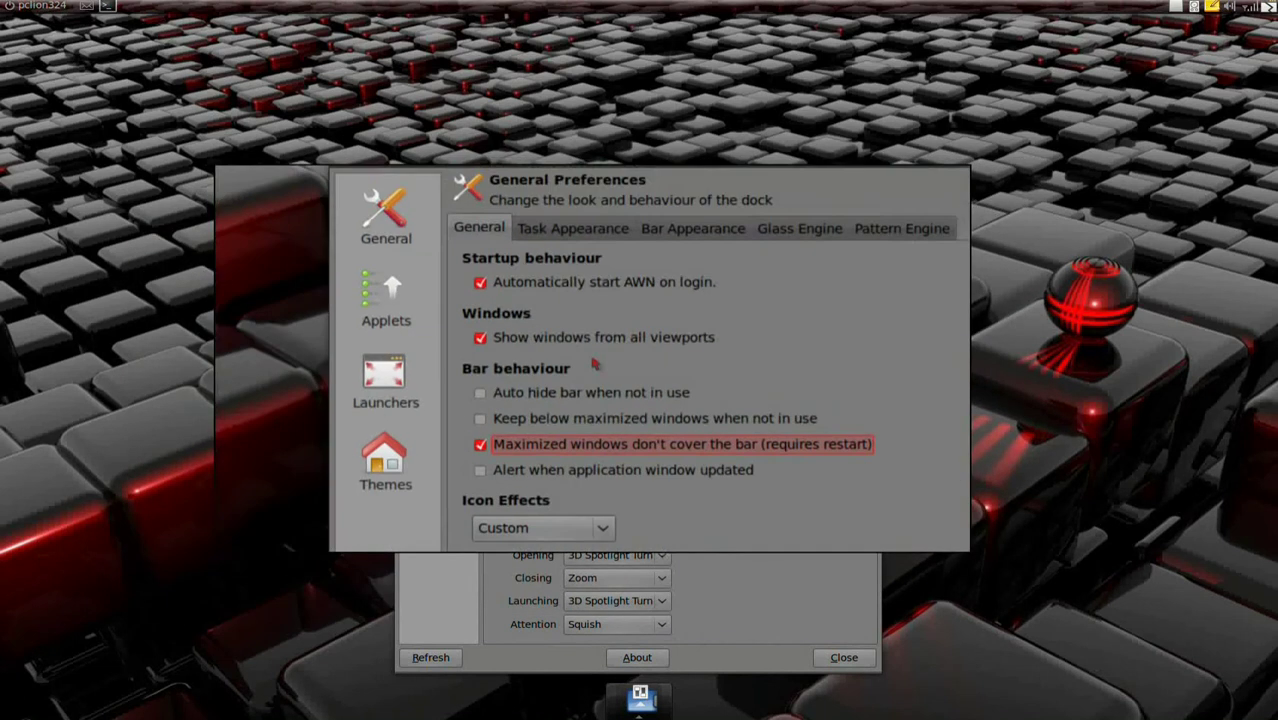
pyautogui.click(572, 262)
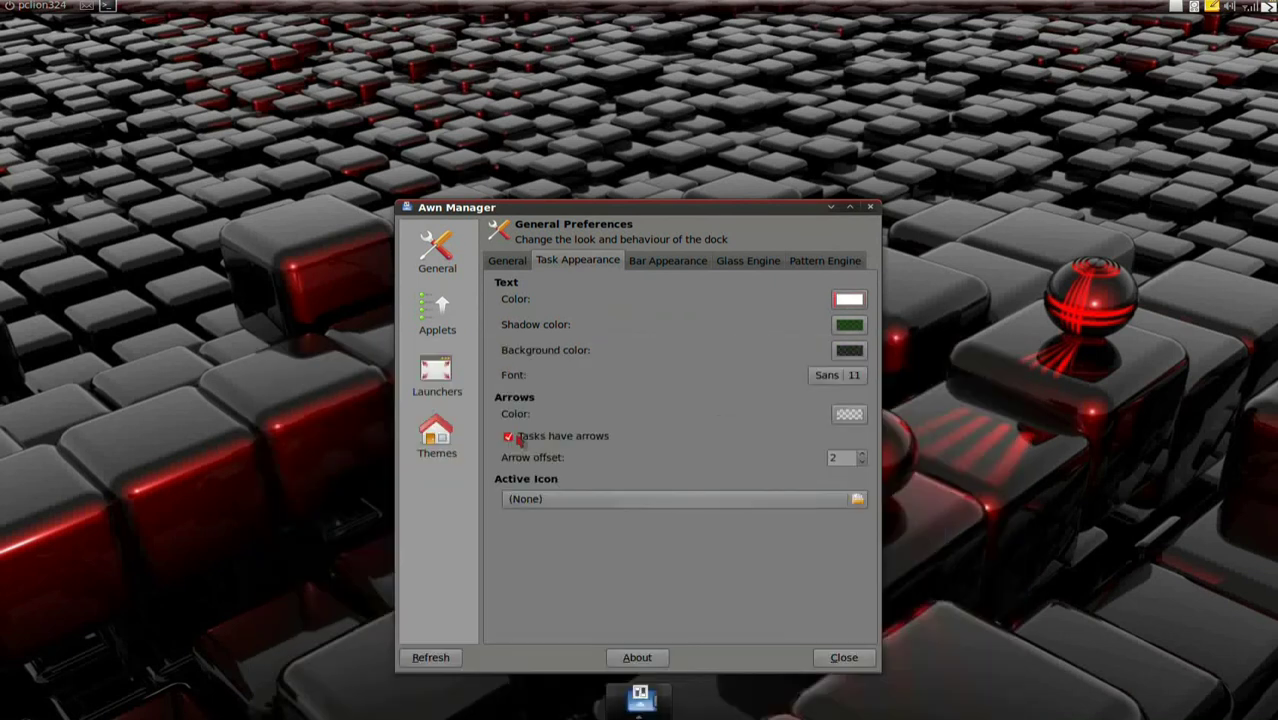
pyautogui.click(849, 413)
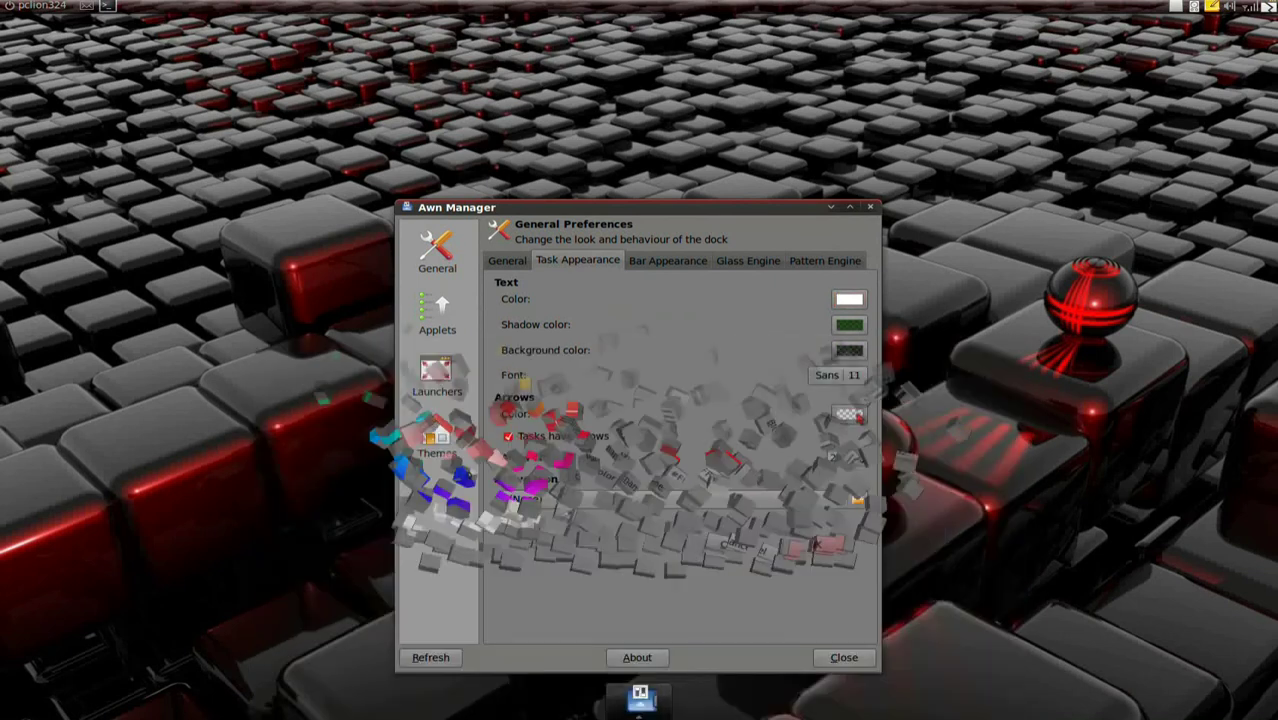
pyautogui.moveTo(711, 456); pyautogui.dragTo(646, 455)
pyautogui.click(785, 537)
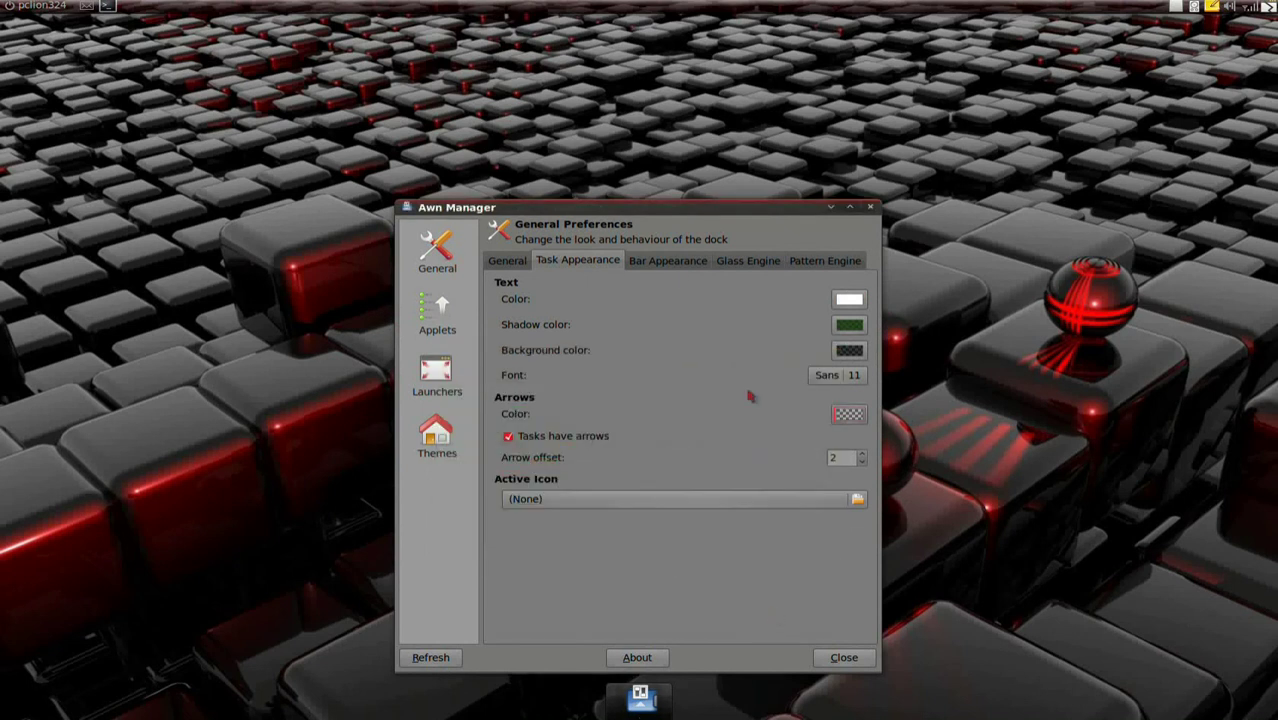
# - Give the bar the 3D look and set its height to 24
pyautogui.click(667, 260)
pyautogui.click(556, 288)
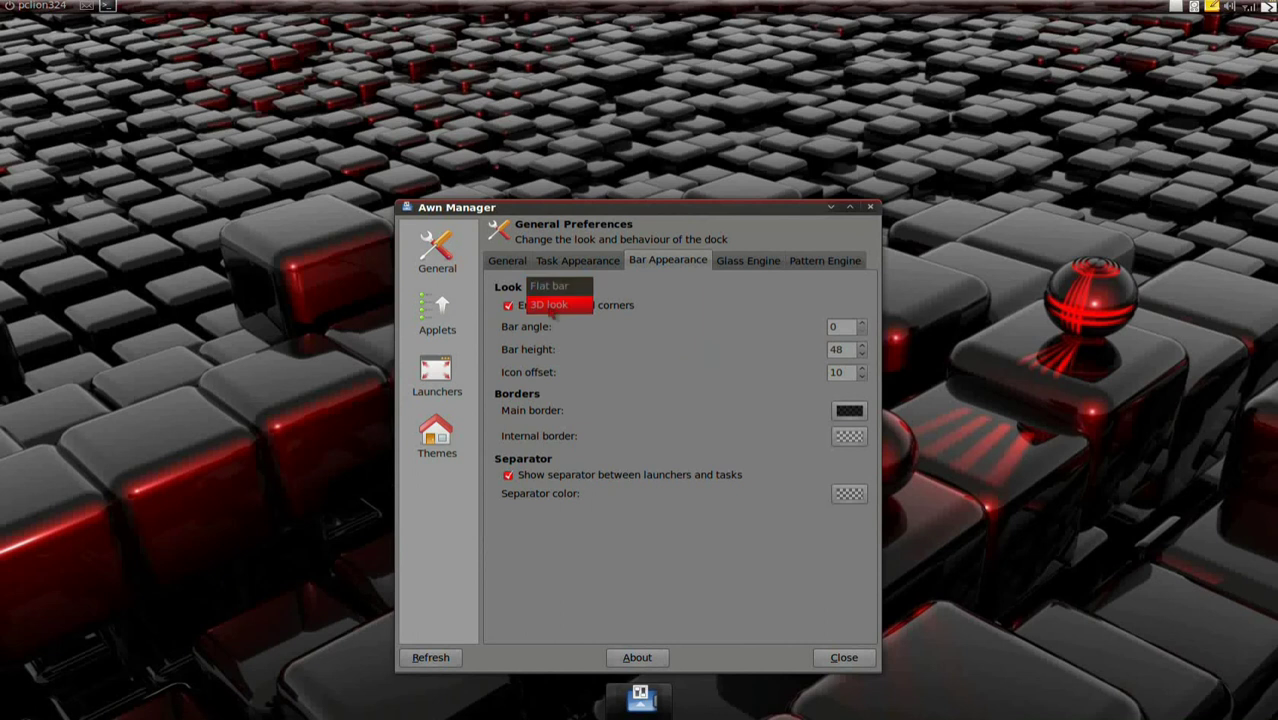
pyautogui.click(549, 305)
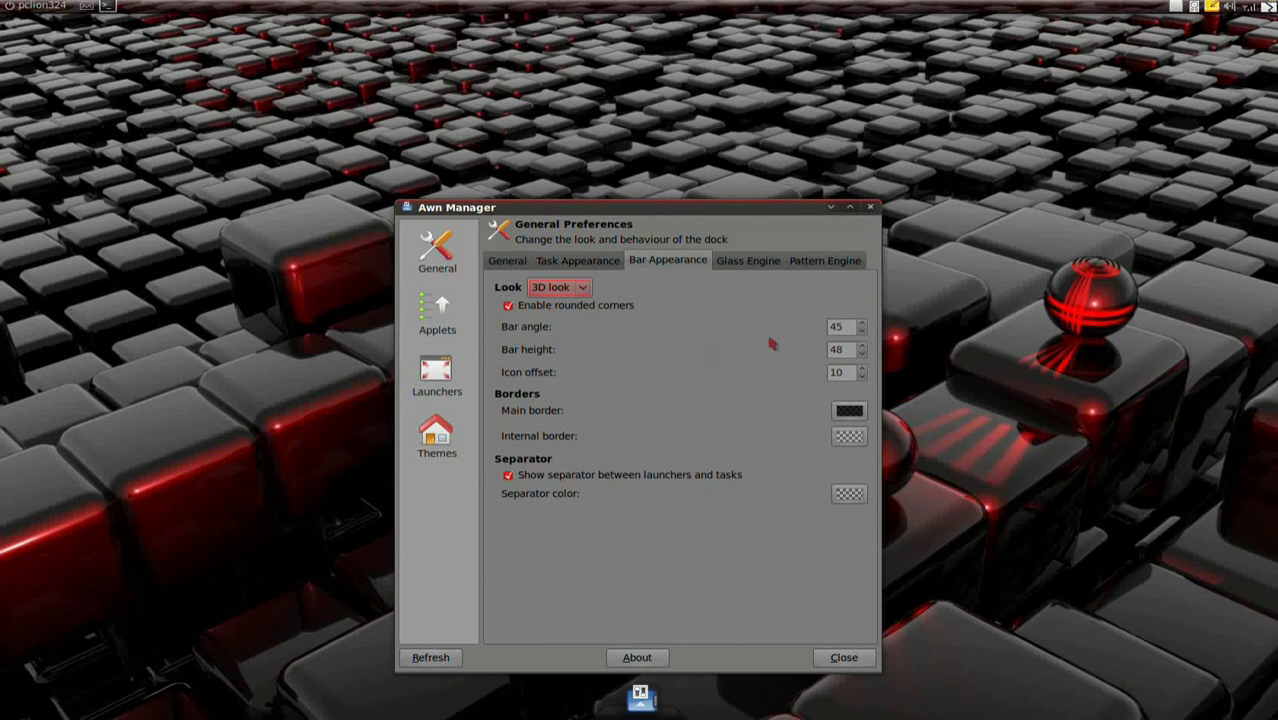
pyautogui.doubleClick(846, 350)
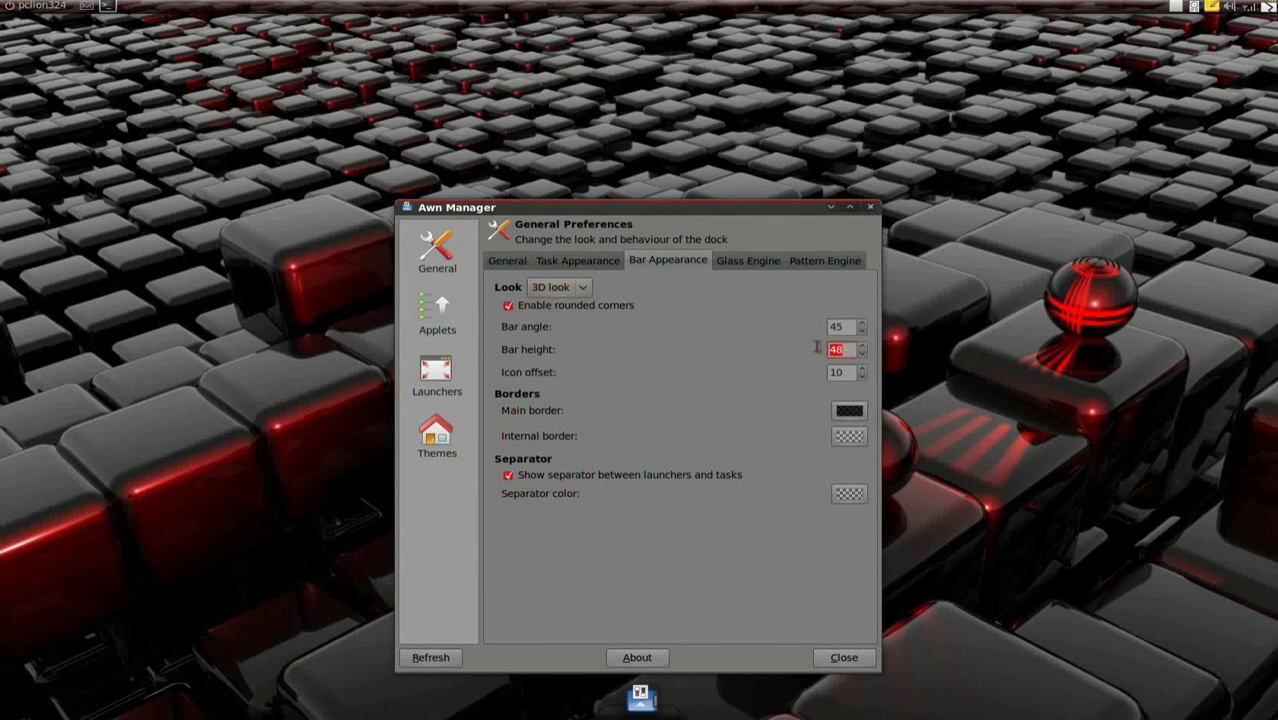
pyautogui.write('24')
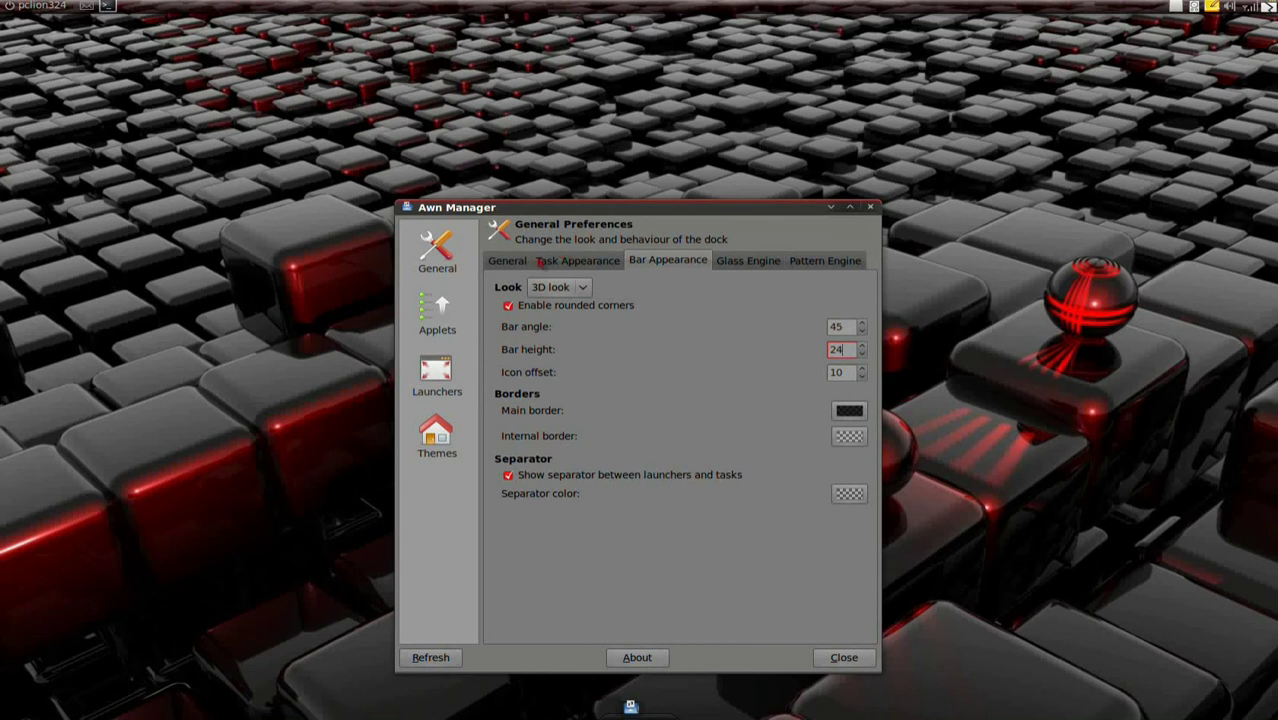
# - Activate the Show Desktop applet on the dock from the available applets
pyautogui.click(437, 384)
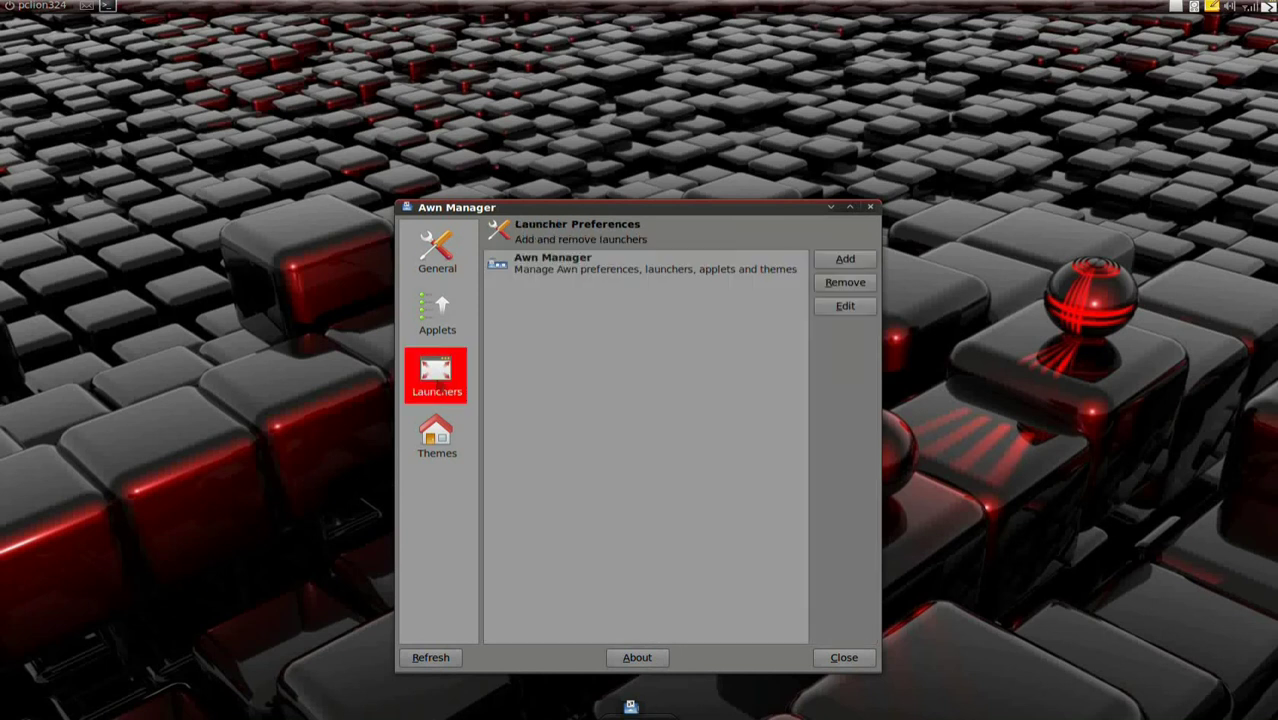
pyautogui.click(450, 332)
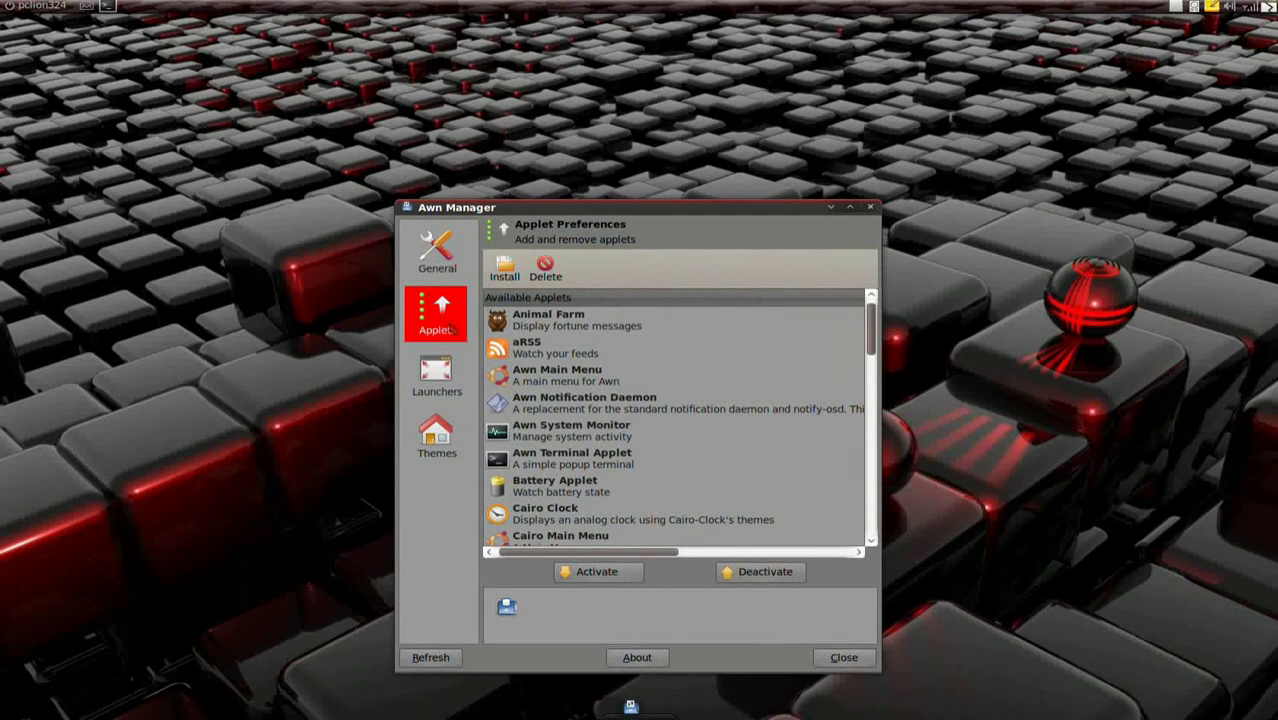
pyautogui.moveTo(866, 333); pyautogui.dragTo(852, 474)
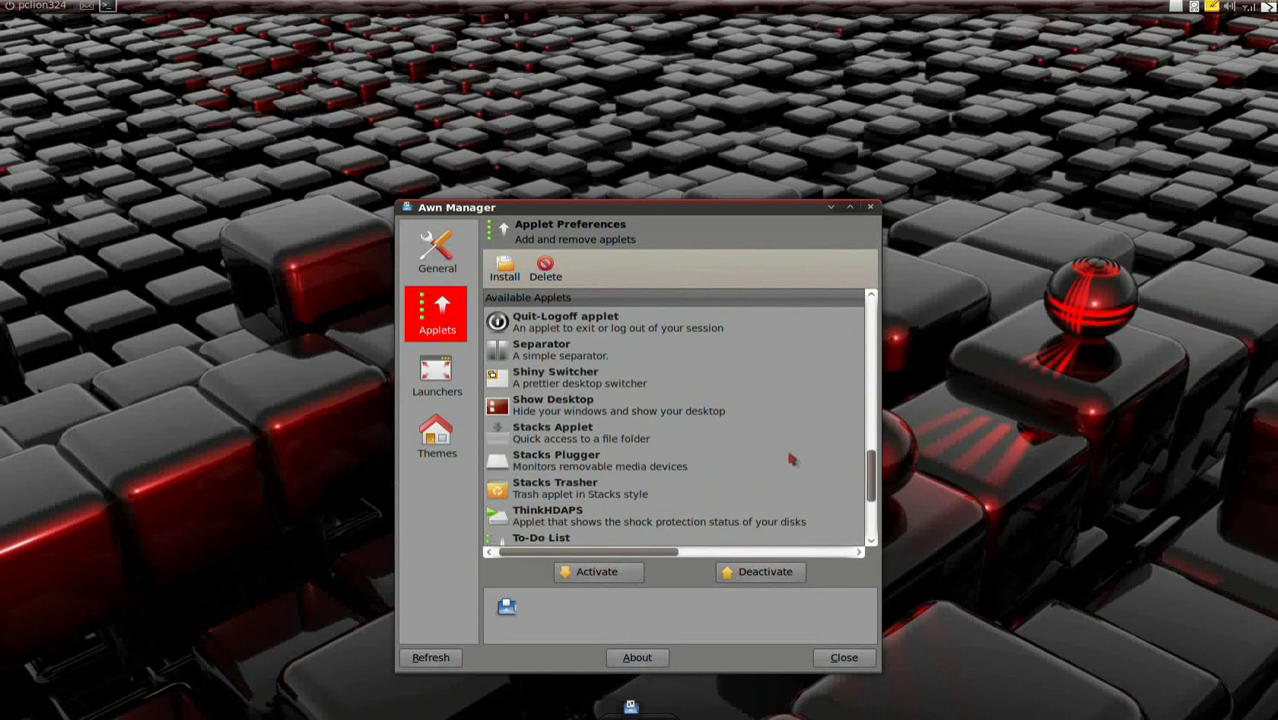
pyautogui.scroll(-1, 770, 419)
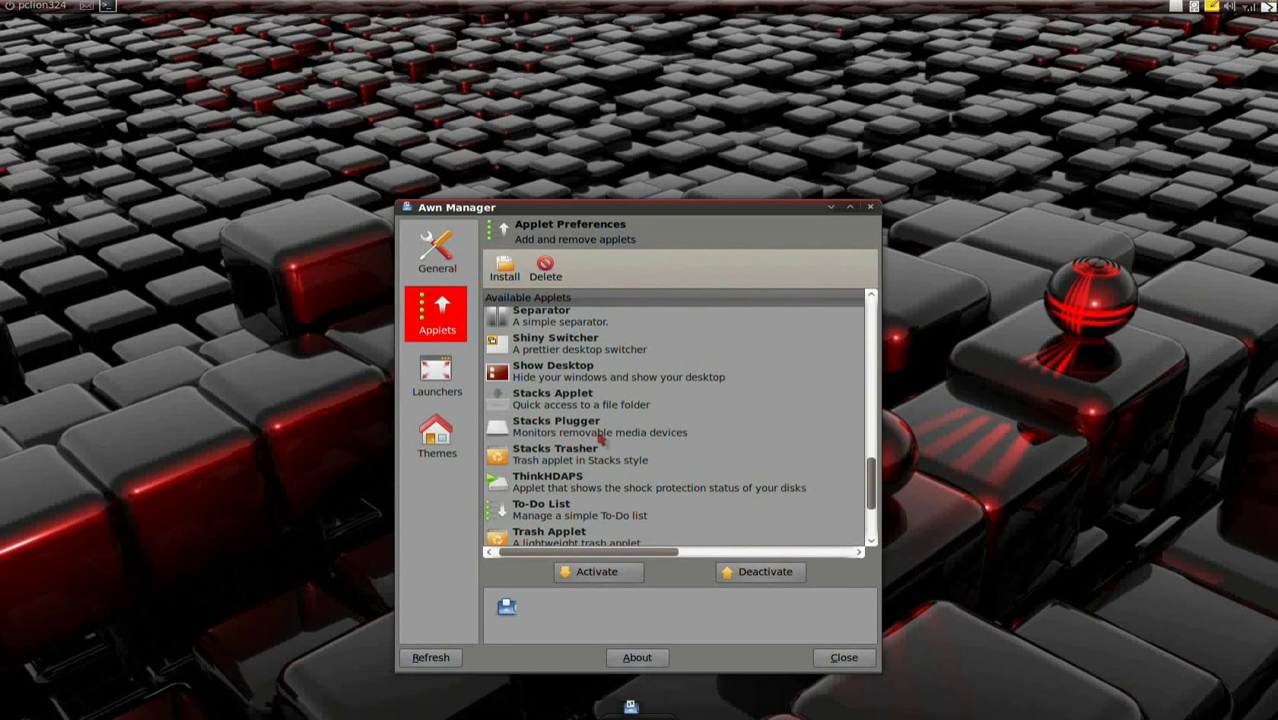
pyautogui.click(560, 380)
pyautogui.click(597, 571)
# - Activate the Cairo Clock applet on the dock
pyautogui.scroll(5, 597, 402)
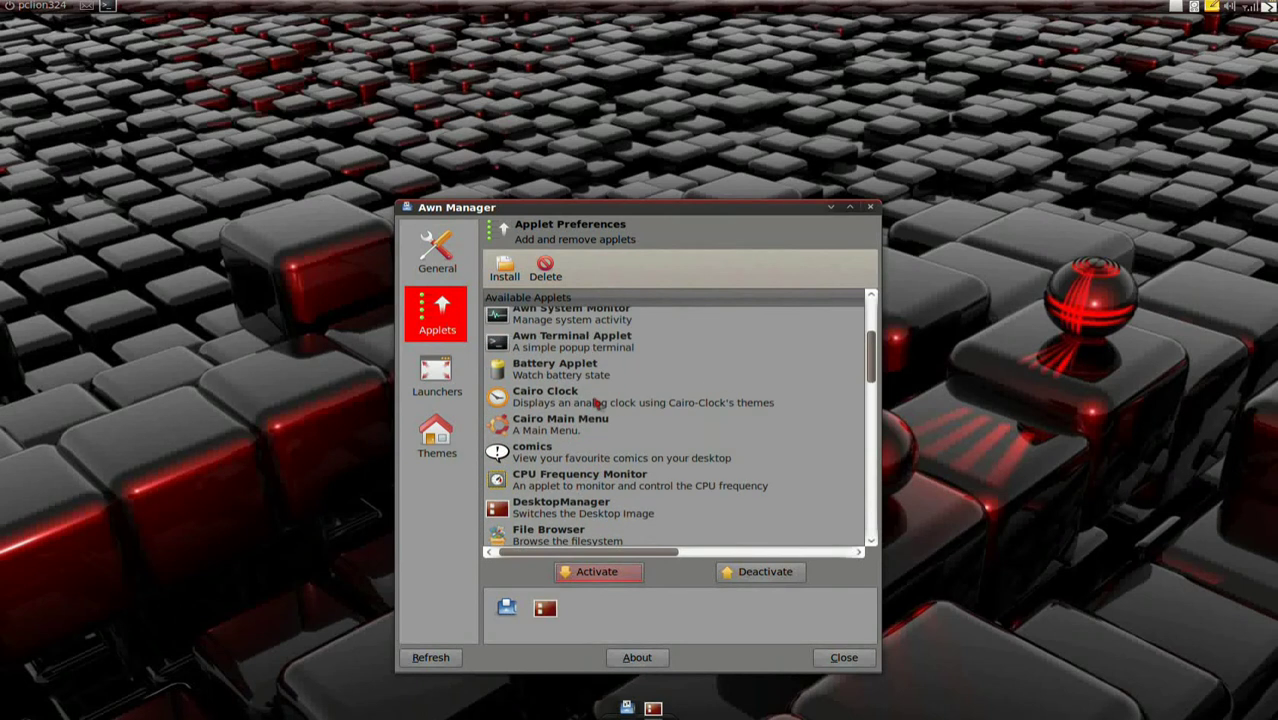
pyautogui.scroll(3, 583, 415)
pyautogui.scroll(-3, 585, 418)
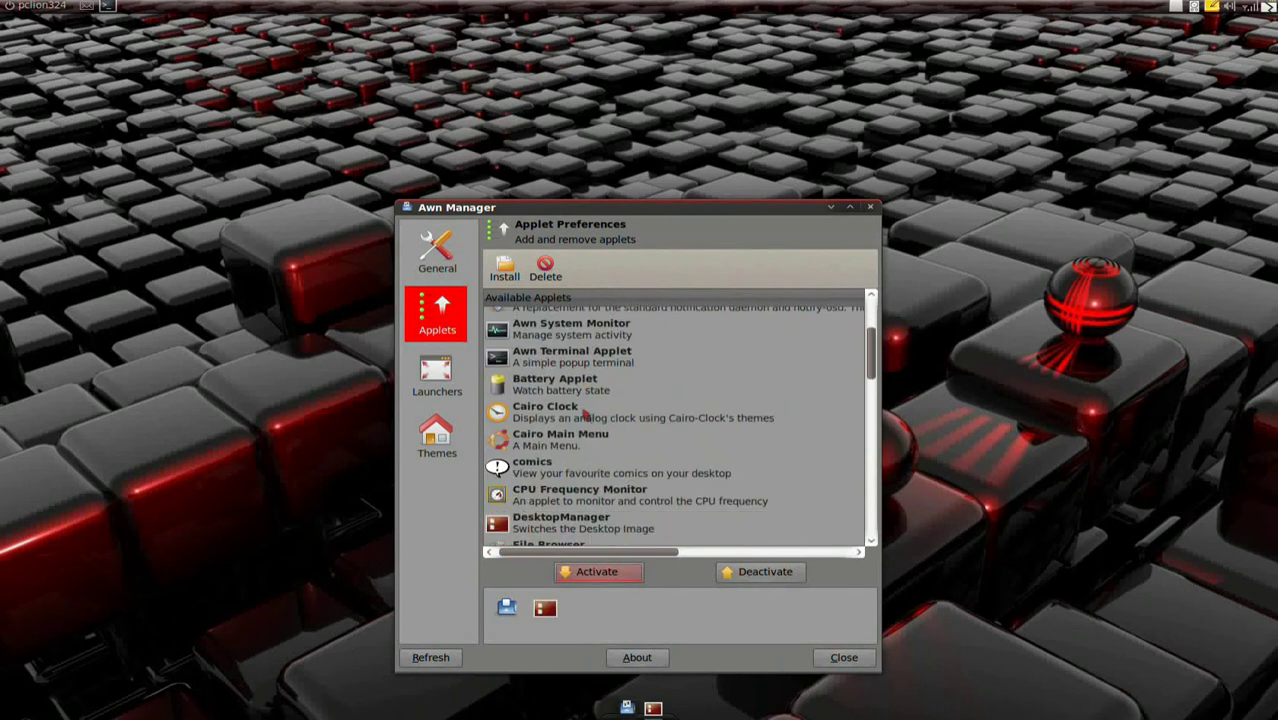
pyautogui.click(585, 412)
pyautogui.click(598, 573)
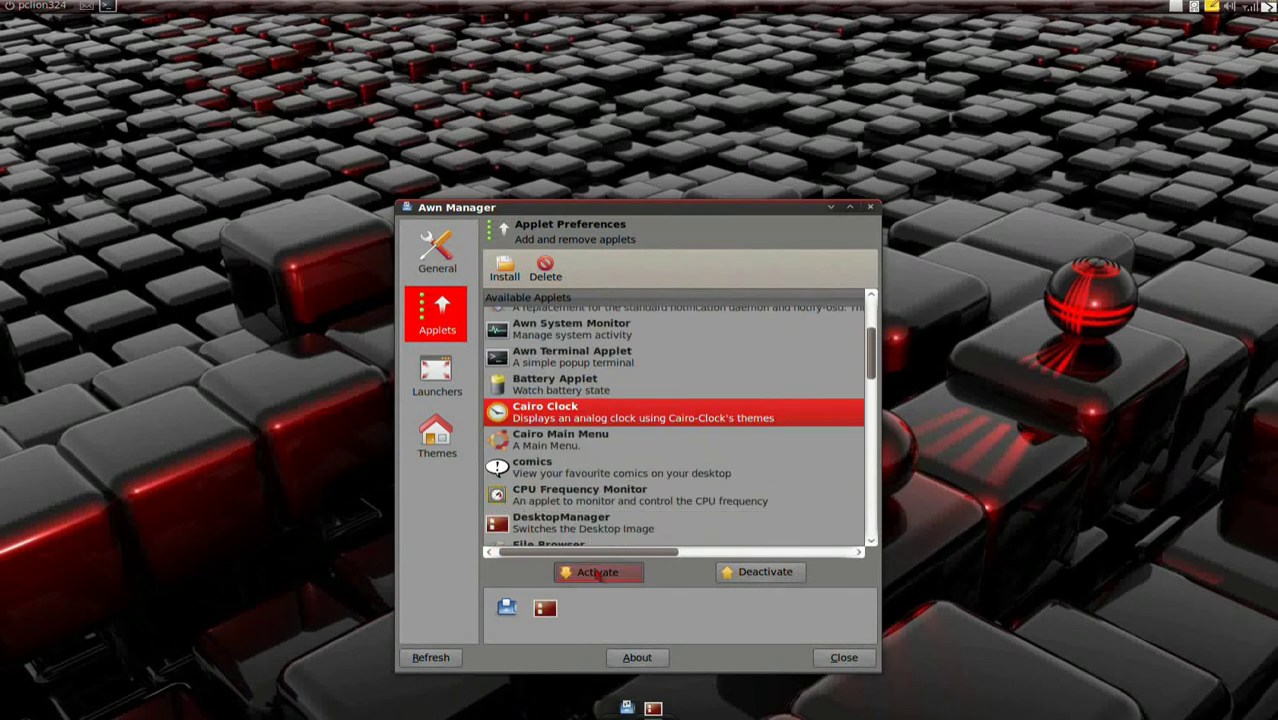
# - Activate the Trash Applet and the Weather Applet on the dock
pyautogui.scroll(-6, 630, 430)
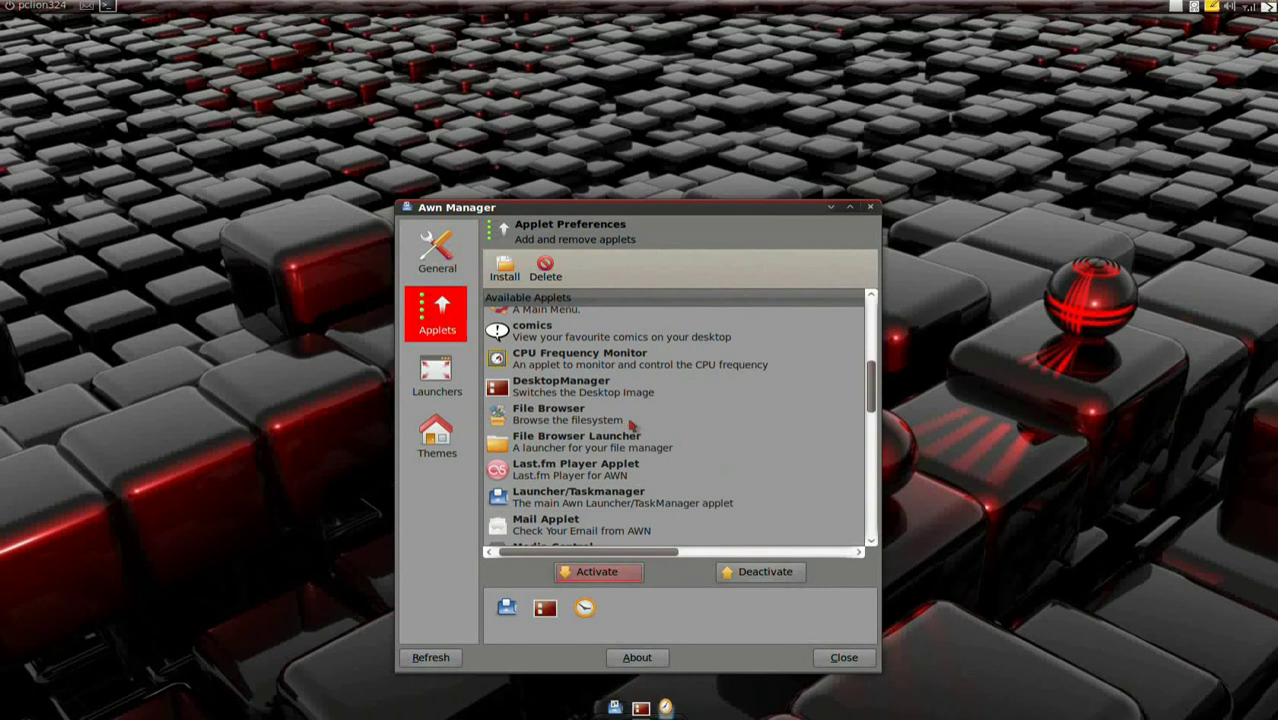
pyautogui.scroll(-10, 637, 422)
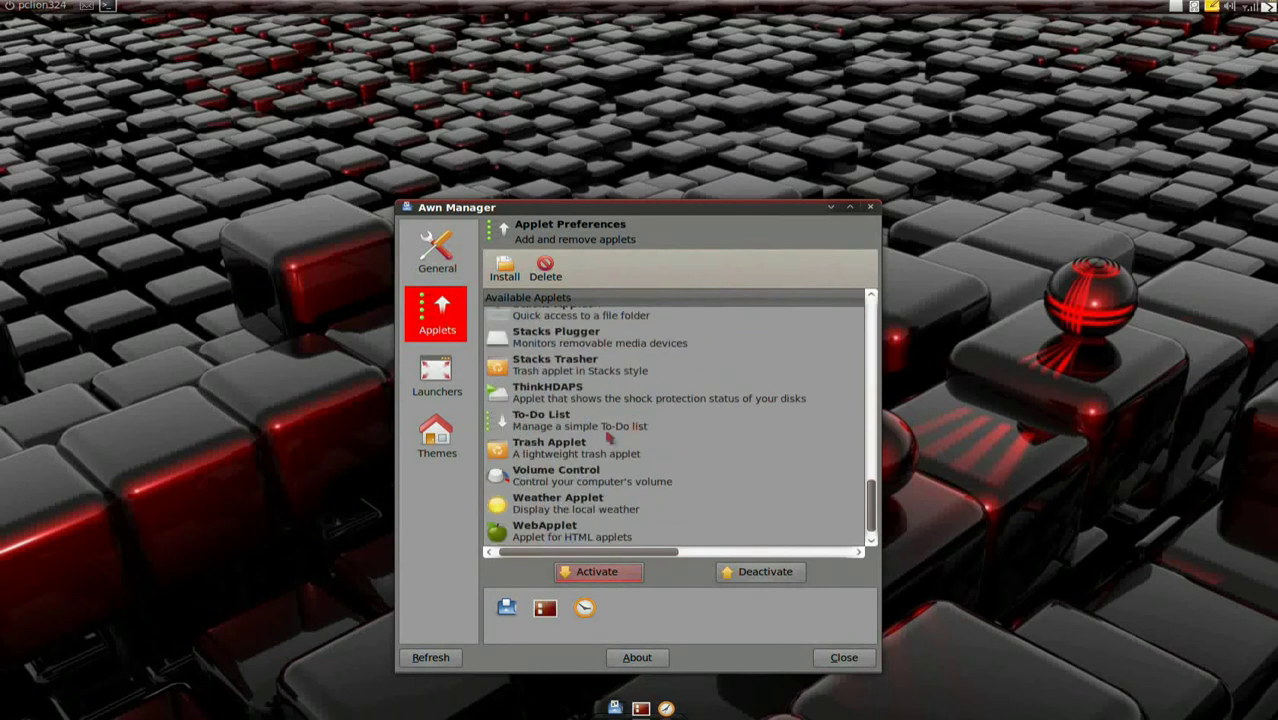
pyautogui.click(593, 456)
pyautogui.click(597, 571)
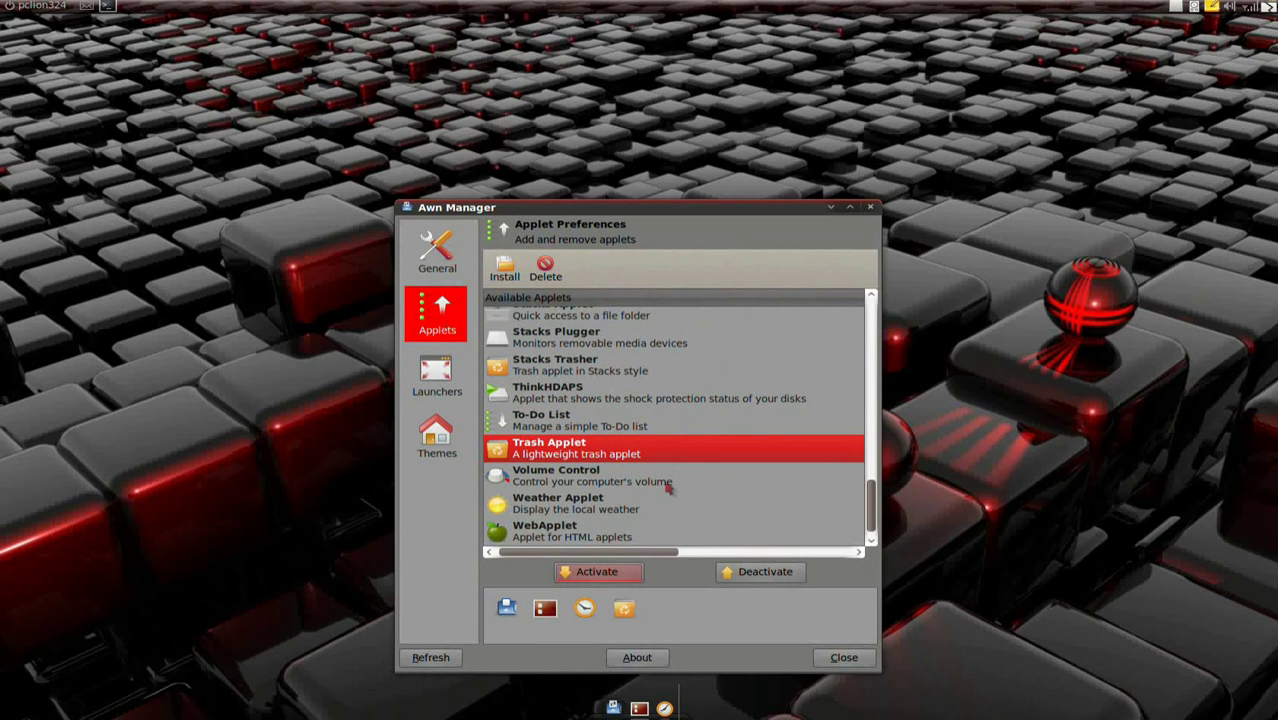
pyautogui.click(555, 507)
pyautogui.click(597, 571)
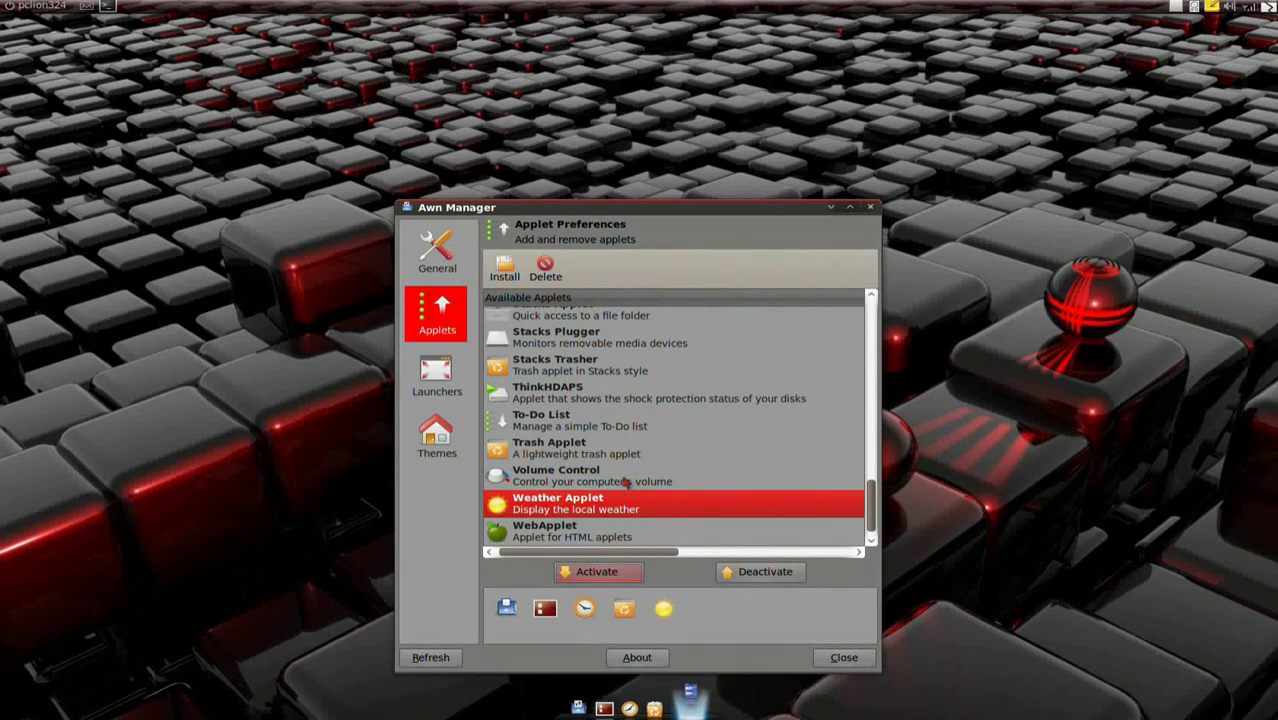
# - Activate the Shiny Switcher desktop switcher applet on the dock
pyautogui.scroll(1, 625, 483)
pyautogui.scroll(5, 625, 483)
pyautogui.scroll(-3, 601, 418)
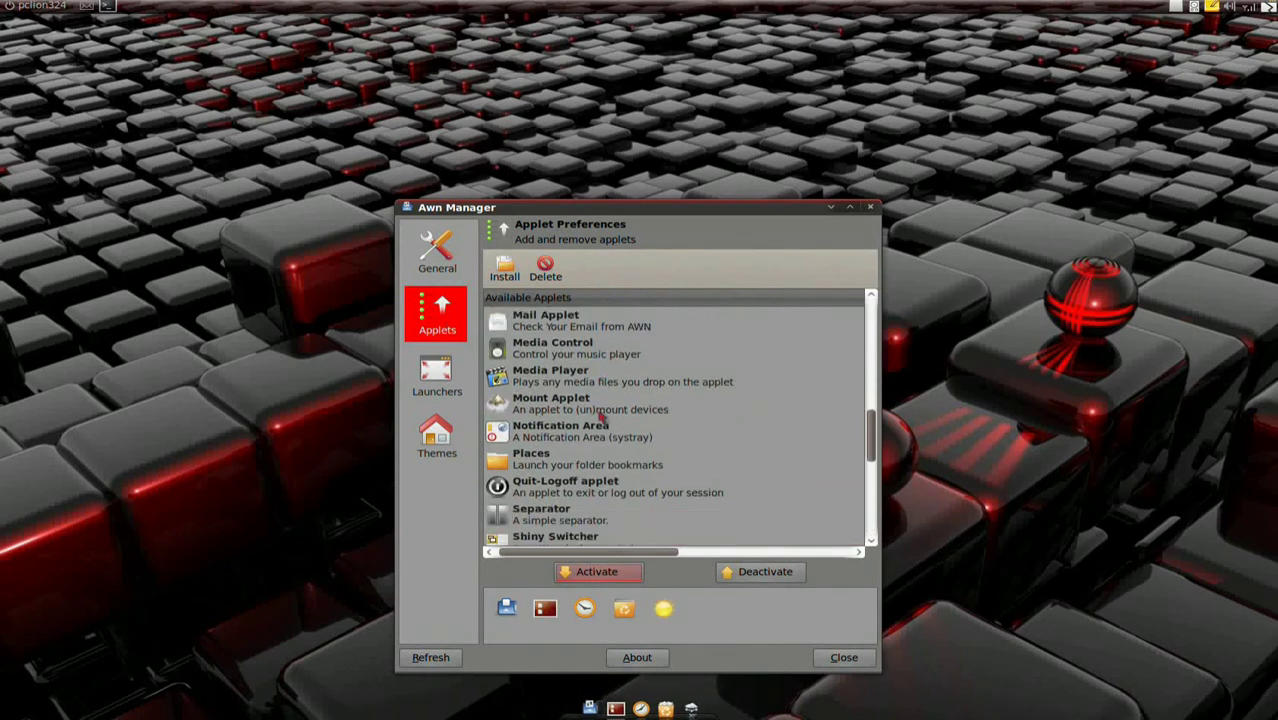
pyautogui.scroll(-2, 601, 418)
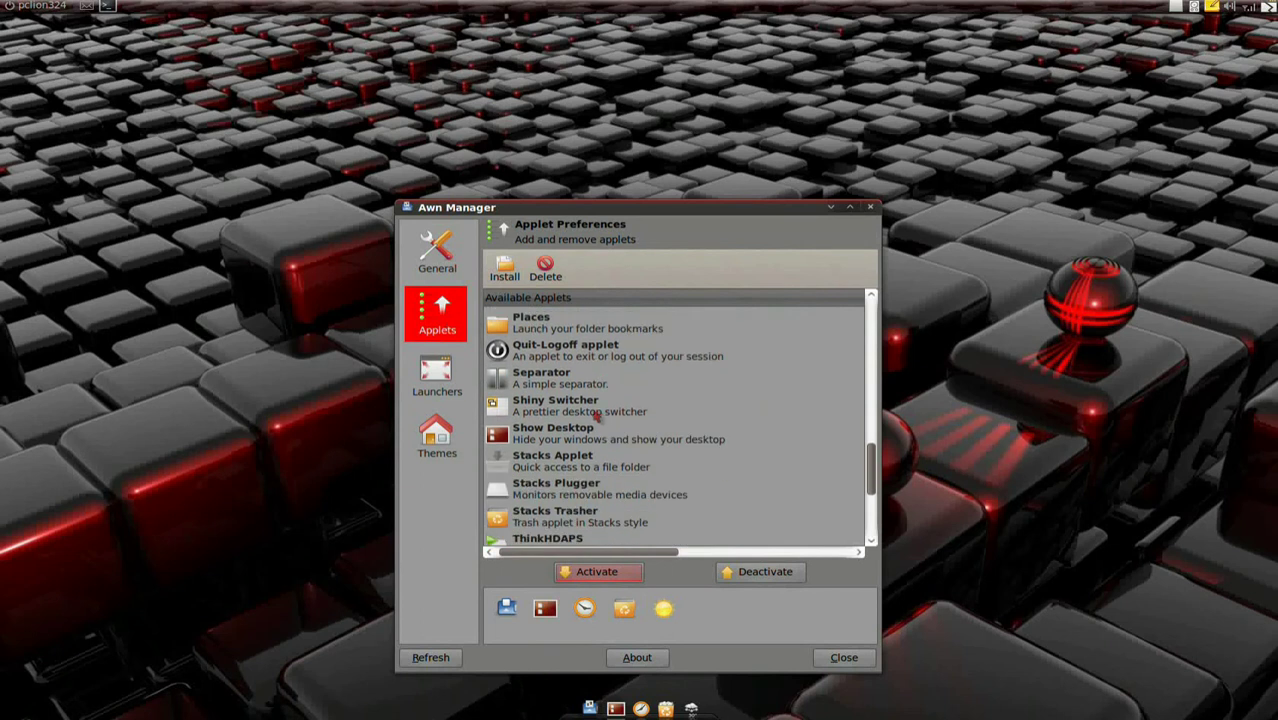
pyautogui.click(603, 418)
pyautogui.click(577, 573)
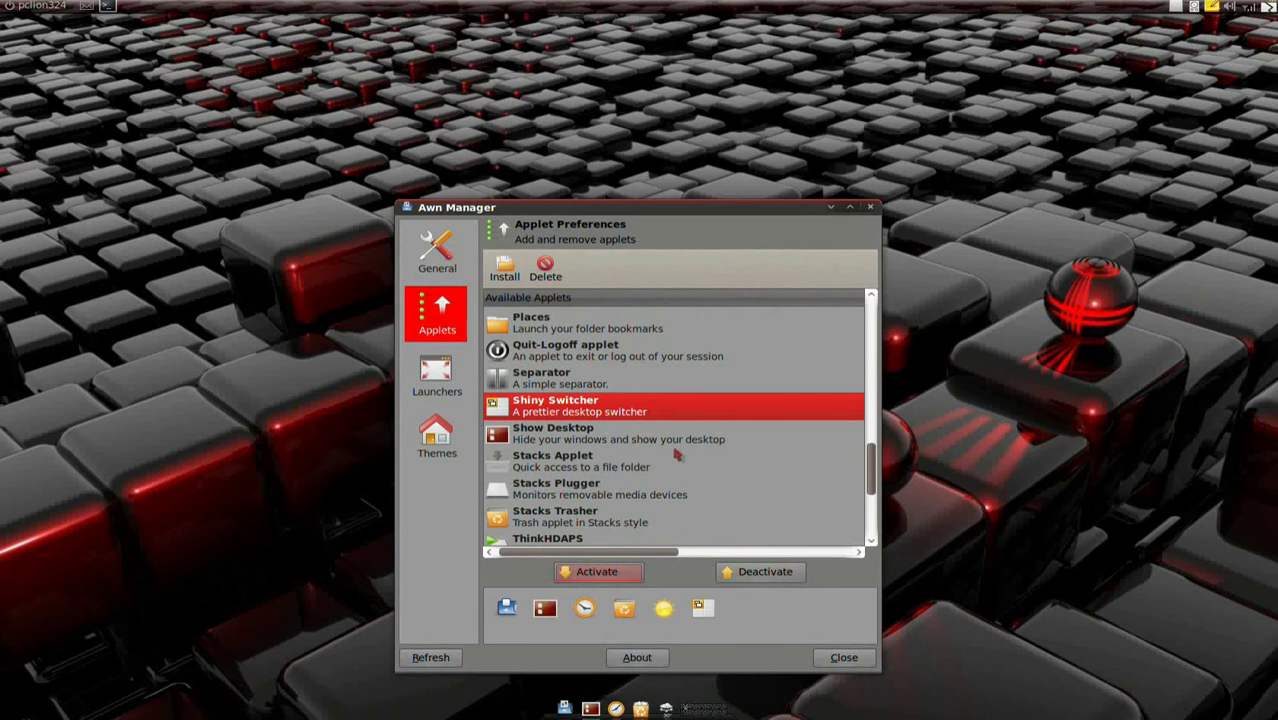
# - Add a Separator right after the Launcher/Taskmanager among the active applets, and deactivate the Launcher/Taskmanager applet
pyautogui.moveTo(536, 383); pyautogui.dragTo(508, 612)
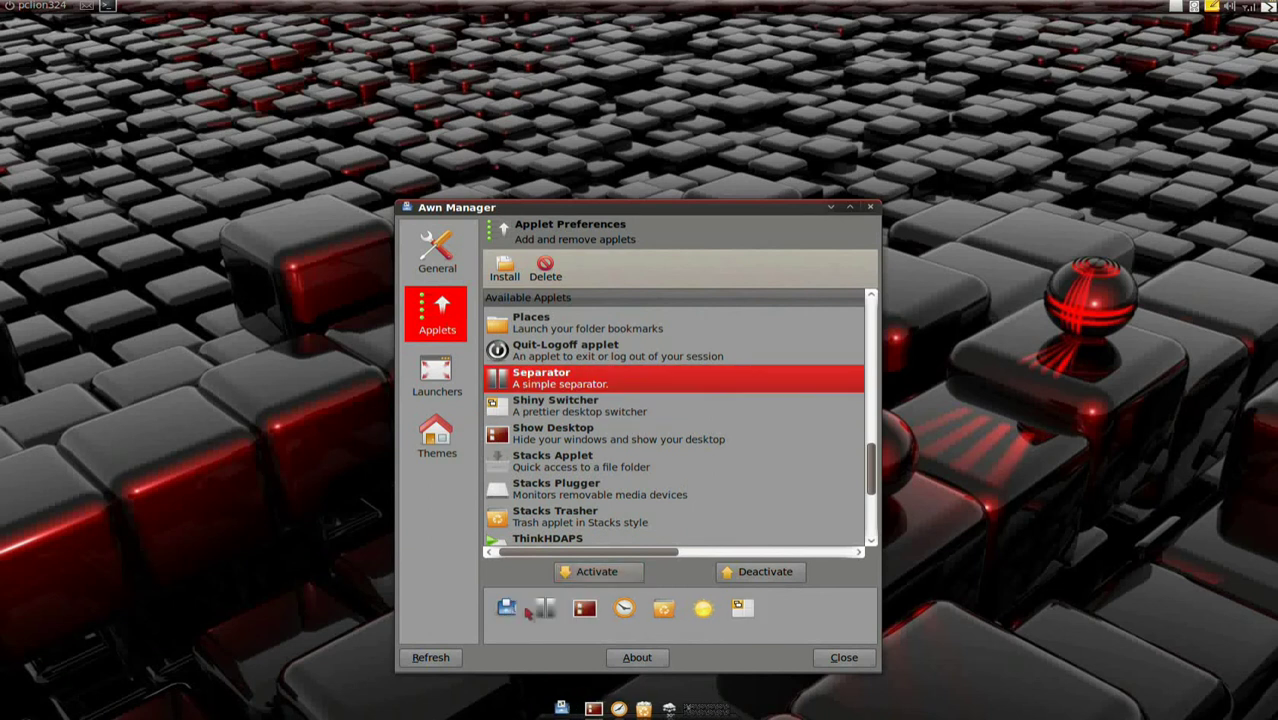
pyautogui.click(760, 572)
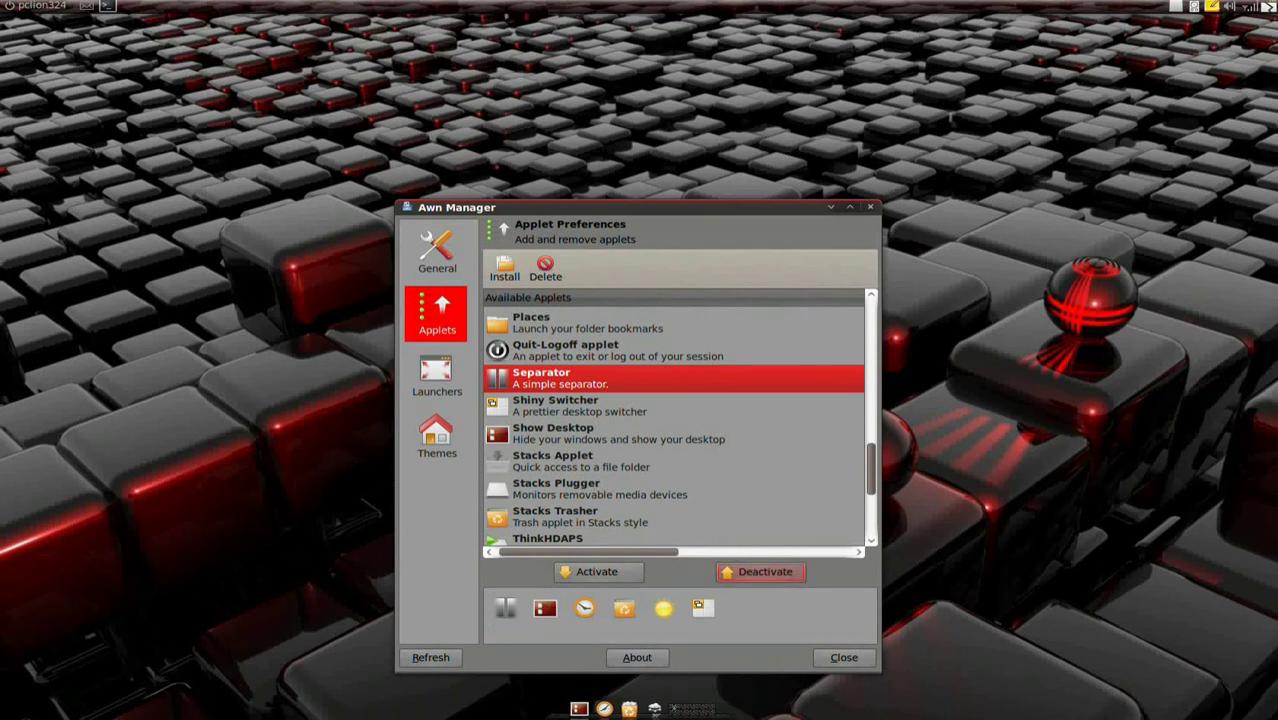
# - Reorder the active applets to Show Desktop, weather, clock, Shiny Switcher and trash, and close Awn Manager
pyautogui.click(585, 608)
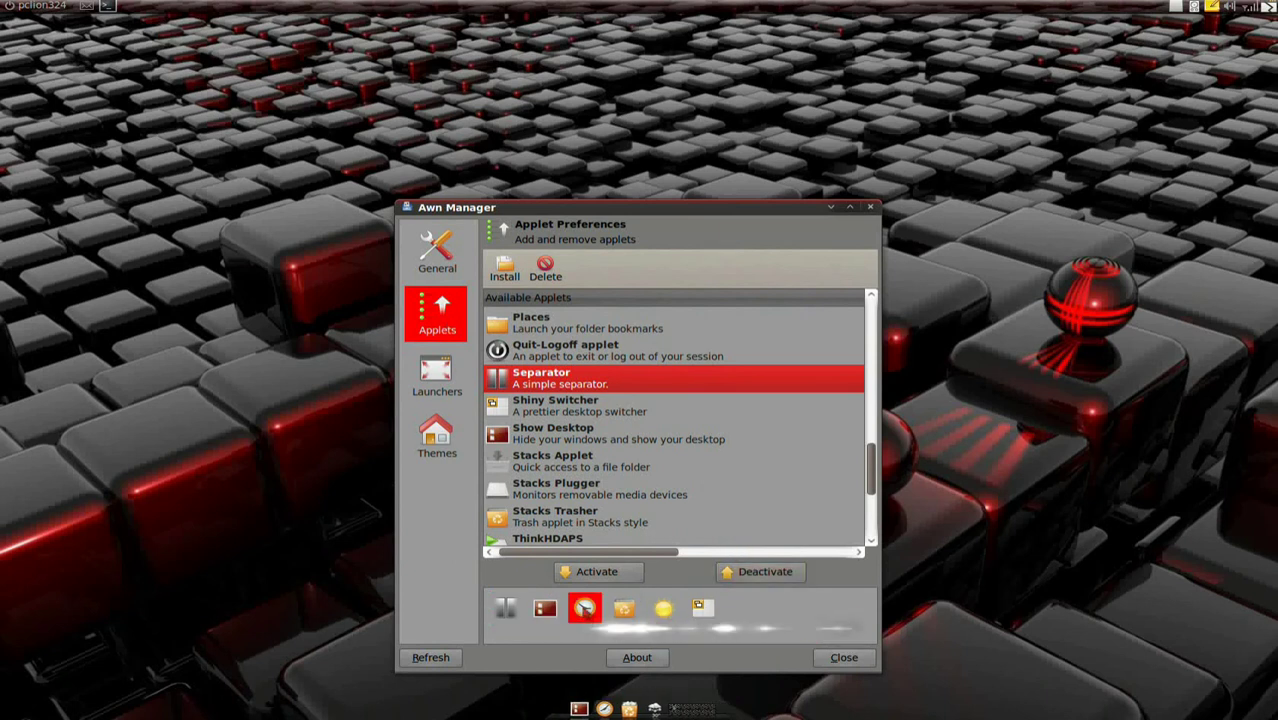
pyautogui.moveTo(607, 611); pyautogui.dragTo(760, 608)
pyautogui.click(545, 608)
pyautogui.moveTo(545, 608)
pyautogui.mouseDown()
pyautogui.moveTo(635, 609)
pyautogui.moveTo(530, 612)
pyautogui.moveTo(723, 553)
pyautogui.moveTo(720, 605)
pyautogui.moveTo(538, 616)
pyautogui.mouseUp()
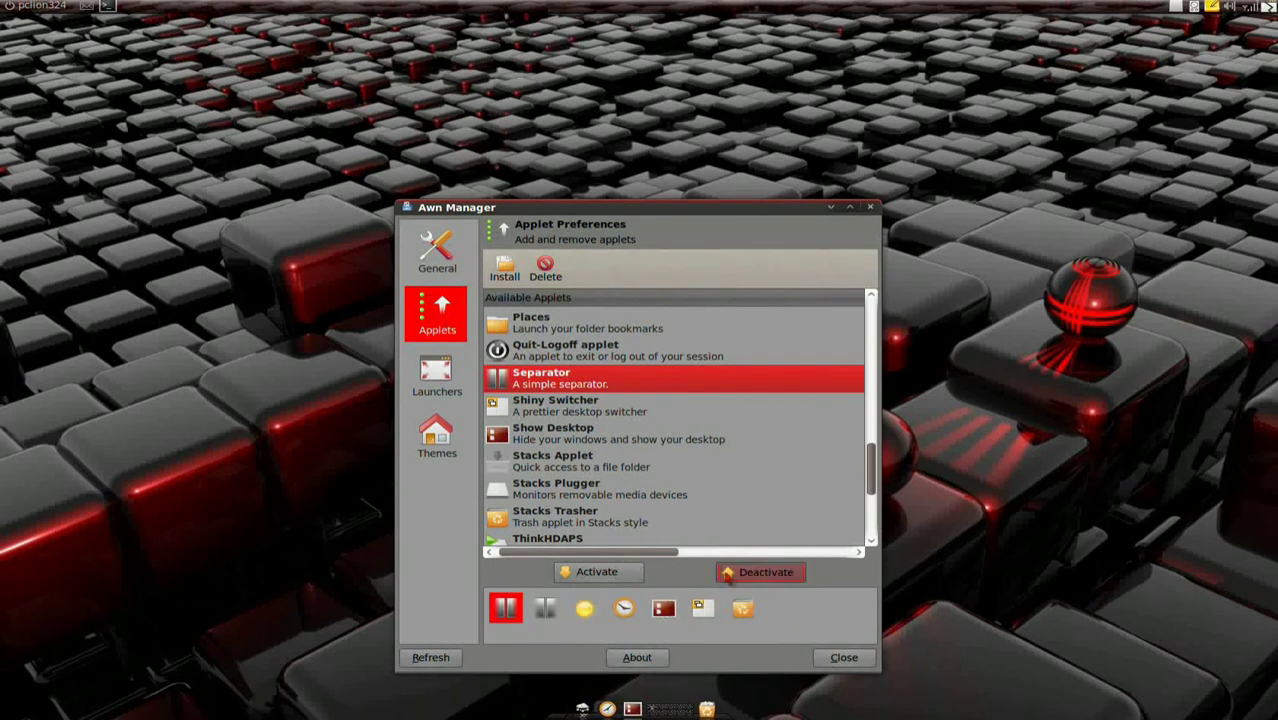
pyautogui.moveTo(624, 608); pyautogui.dragTo(508, 626)
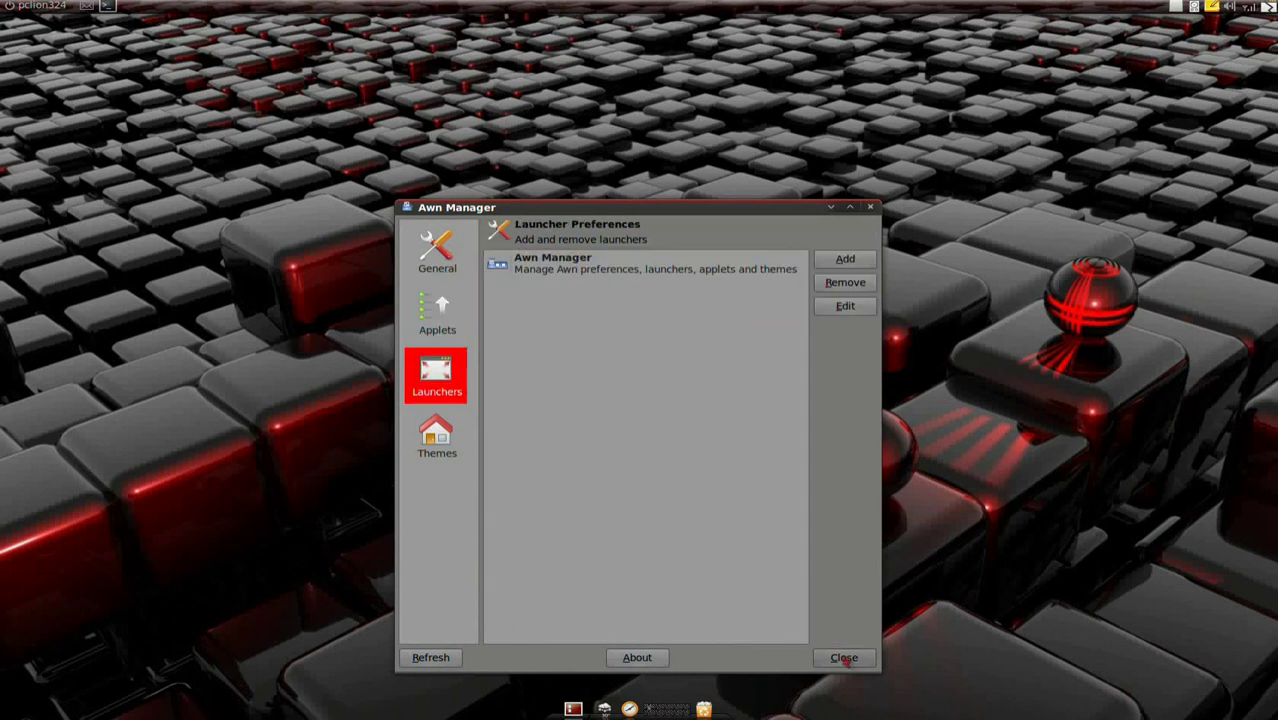
pyautogui.click(843, 657)
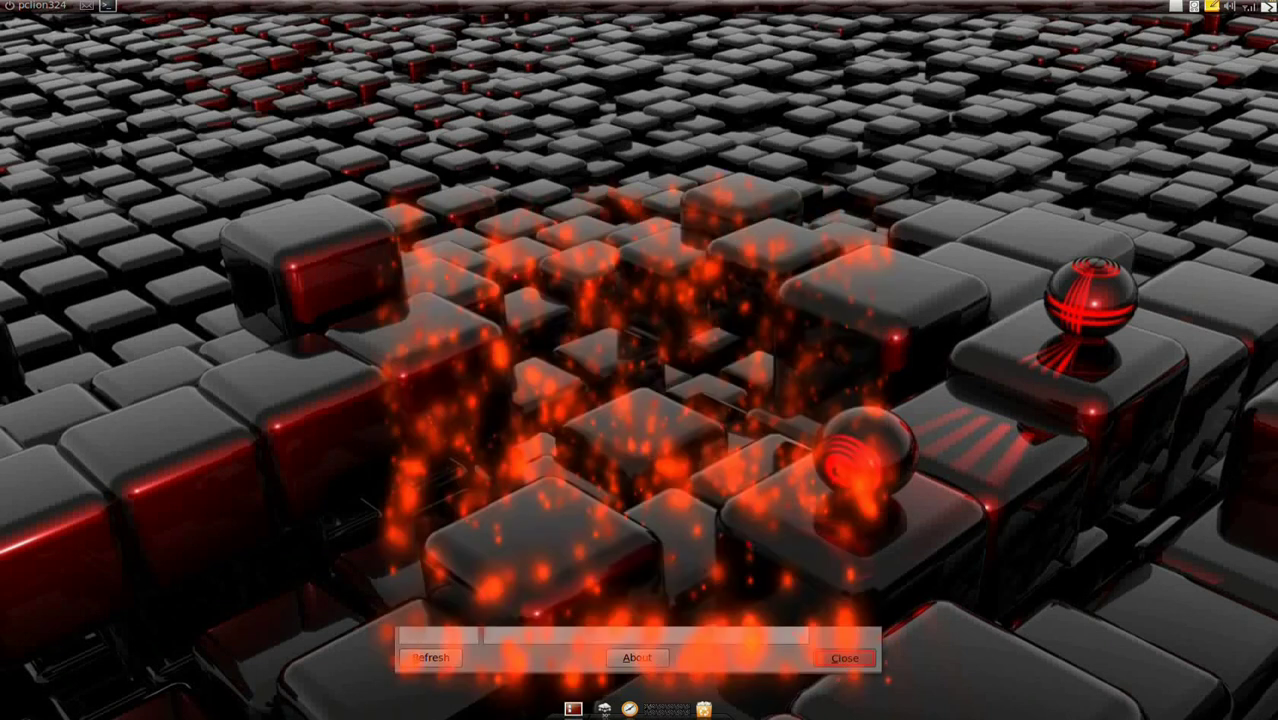
# - Launch Eclipse from the Programming applications on the desktop
pyautogui.rightClick(516, 288)
pyautogui.moveTo(560, 295)
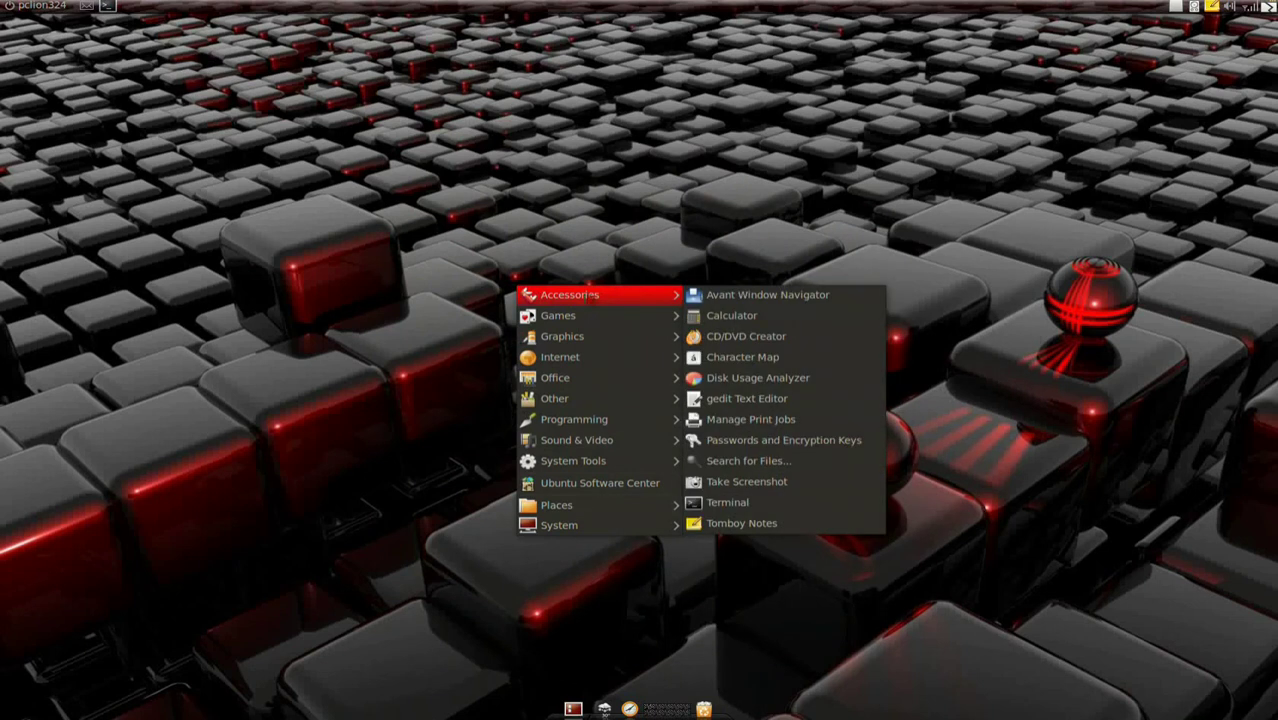
pyautogui.moveTo(585, 419)
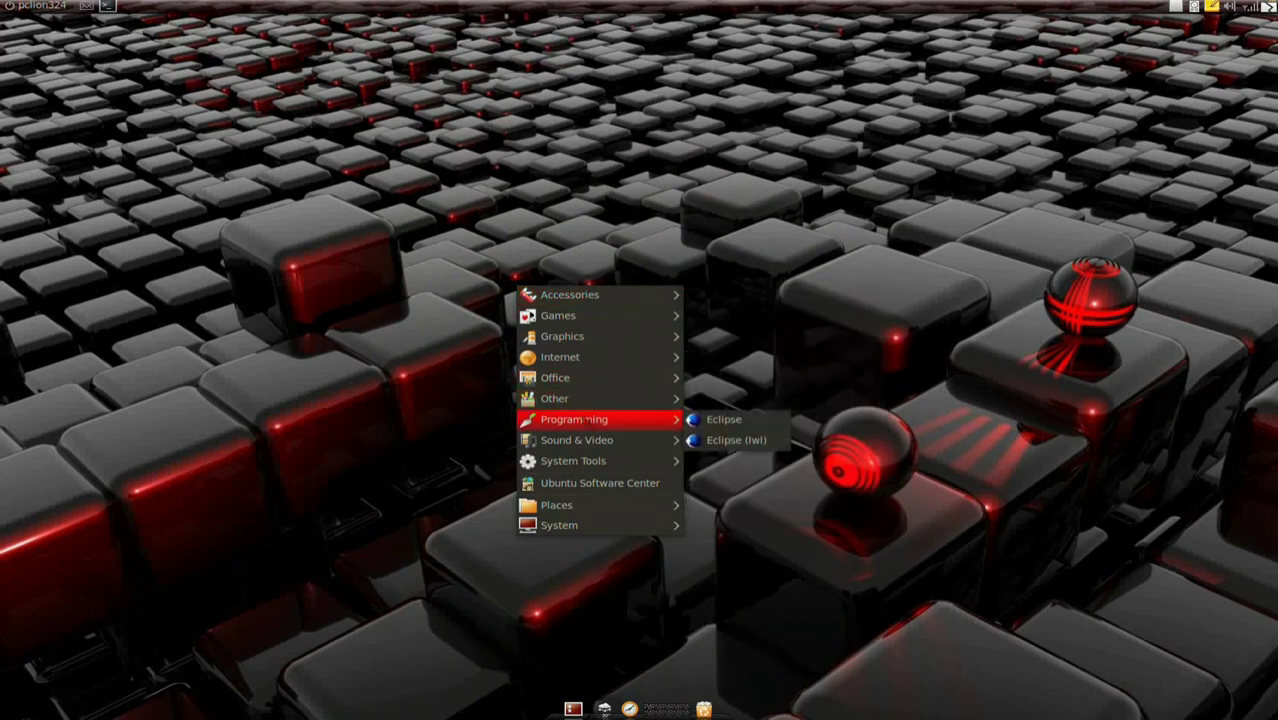
pyautogui.click(722, 419)
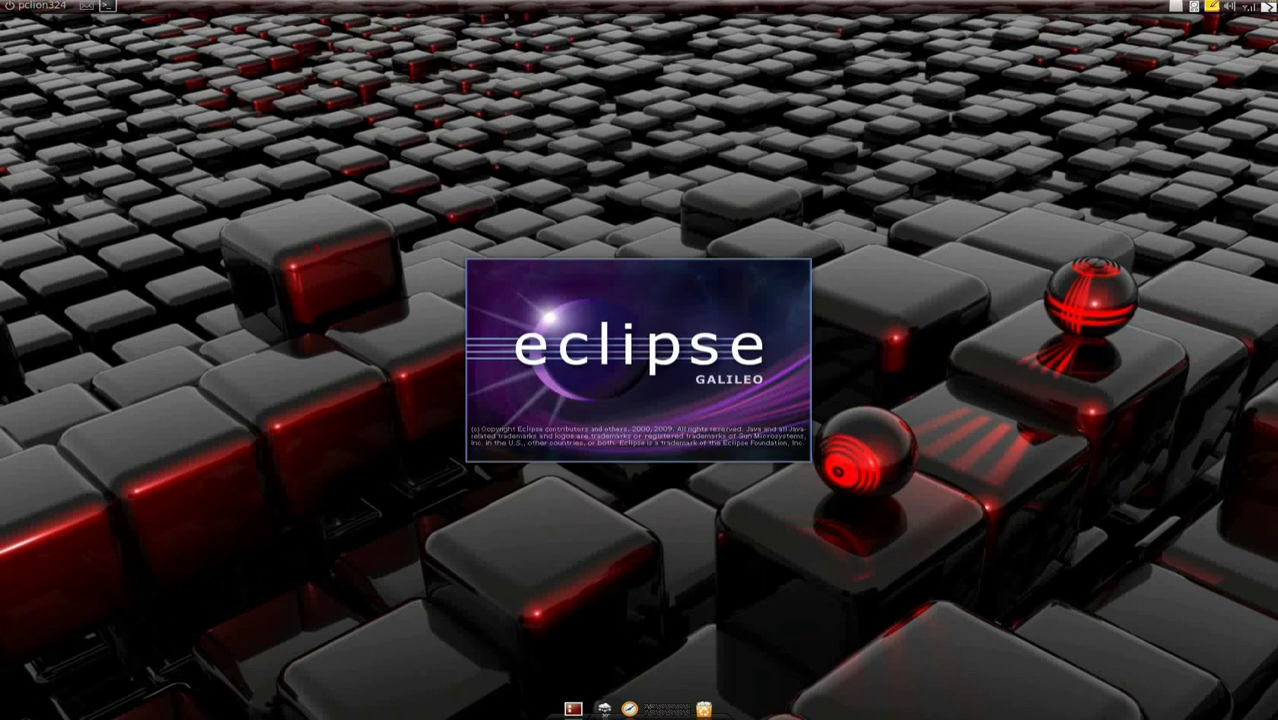
pyautogui.rightClick(290, 268)
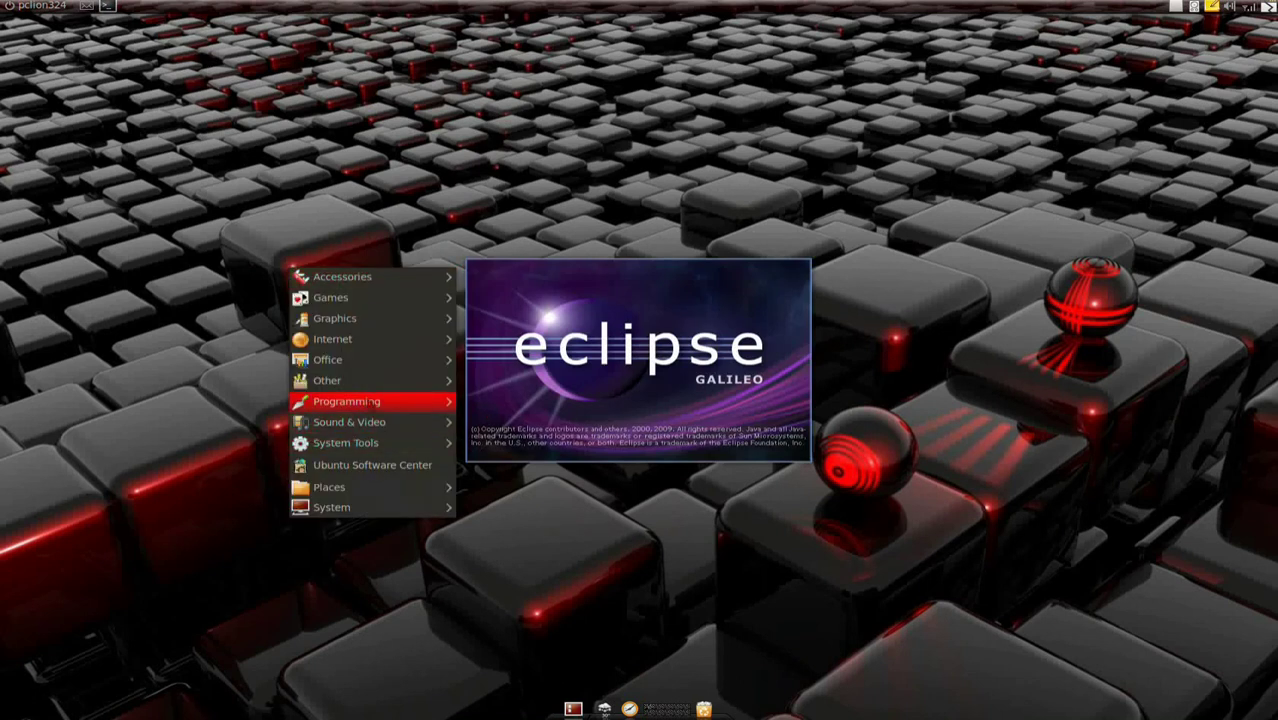
pyautogui.moveTo(370, 401)
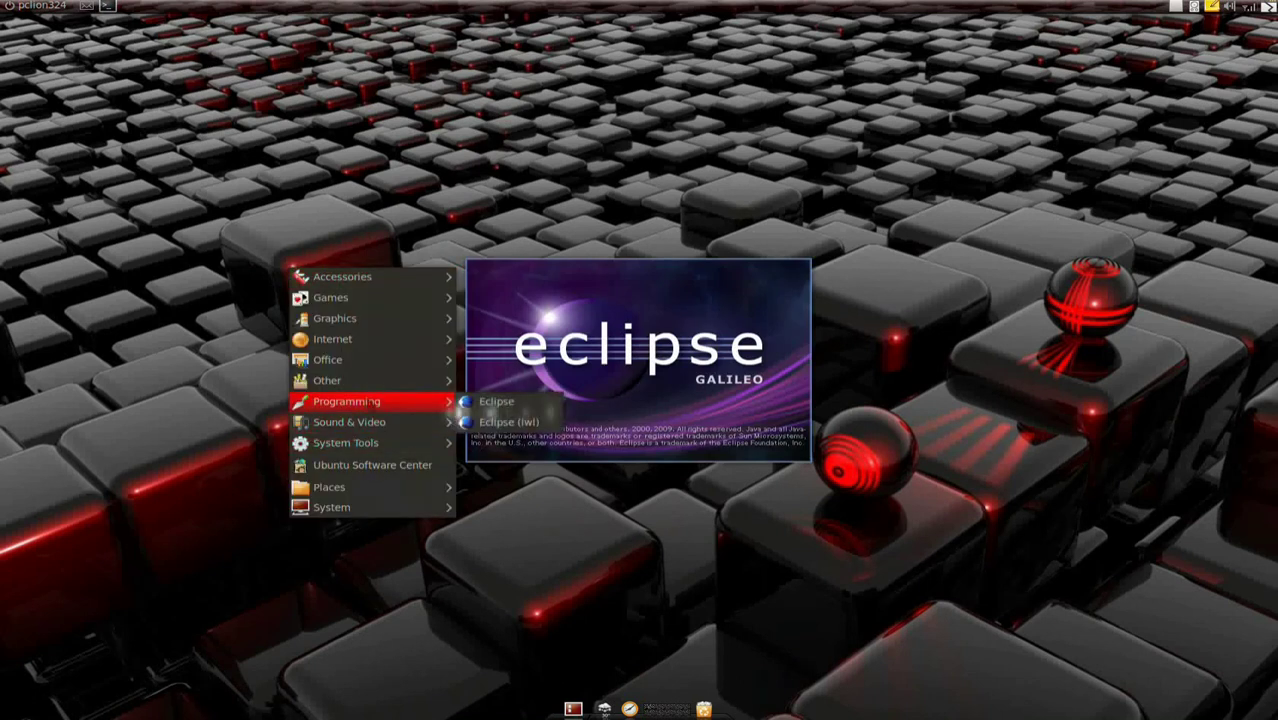
pyautogui.click(496, 401)
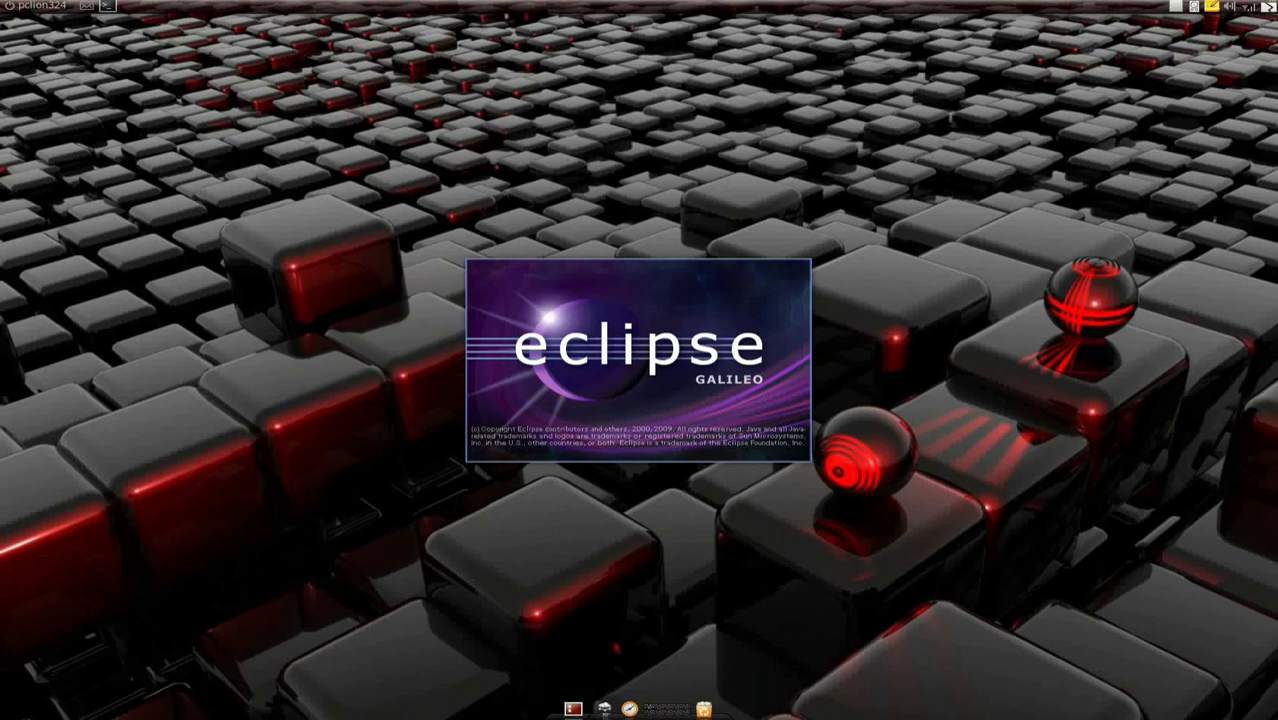
# - Dismiss the desktop's applications list and close the Eclipse window
pyautogui.rightClick(575, 568)
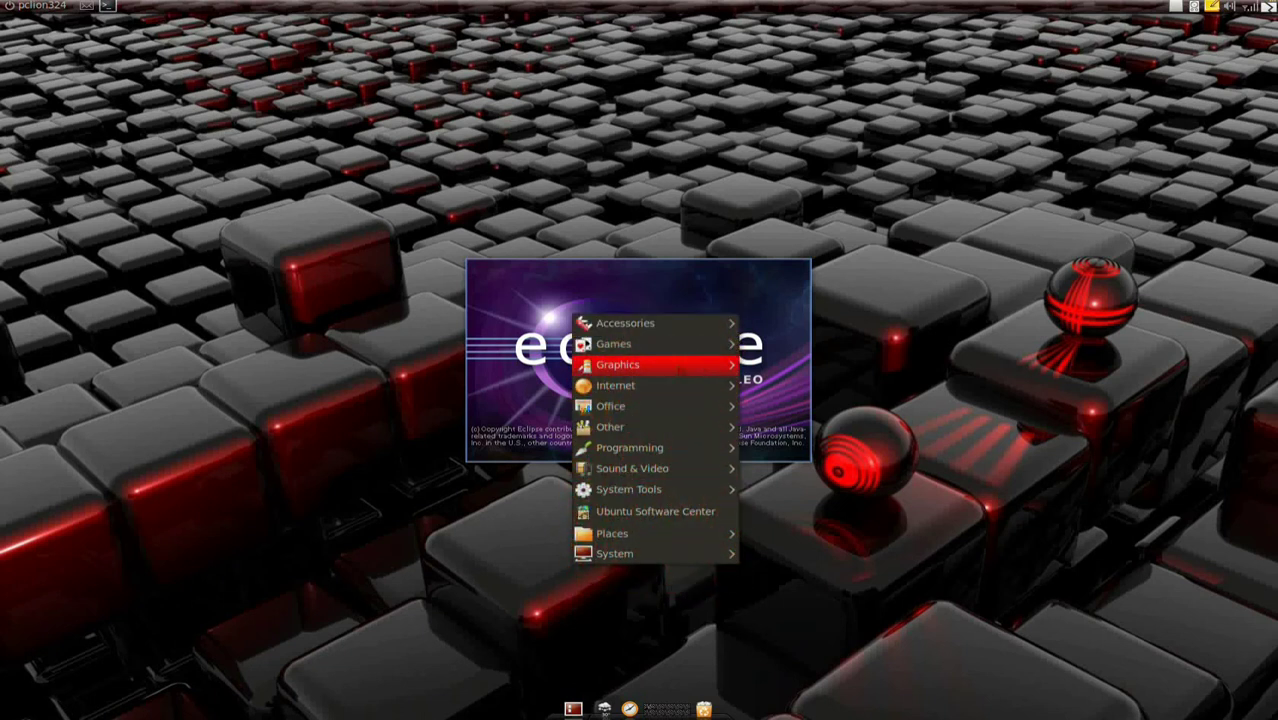
pyautogui.moveTo(678, 368)
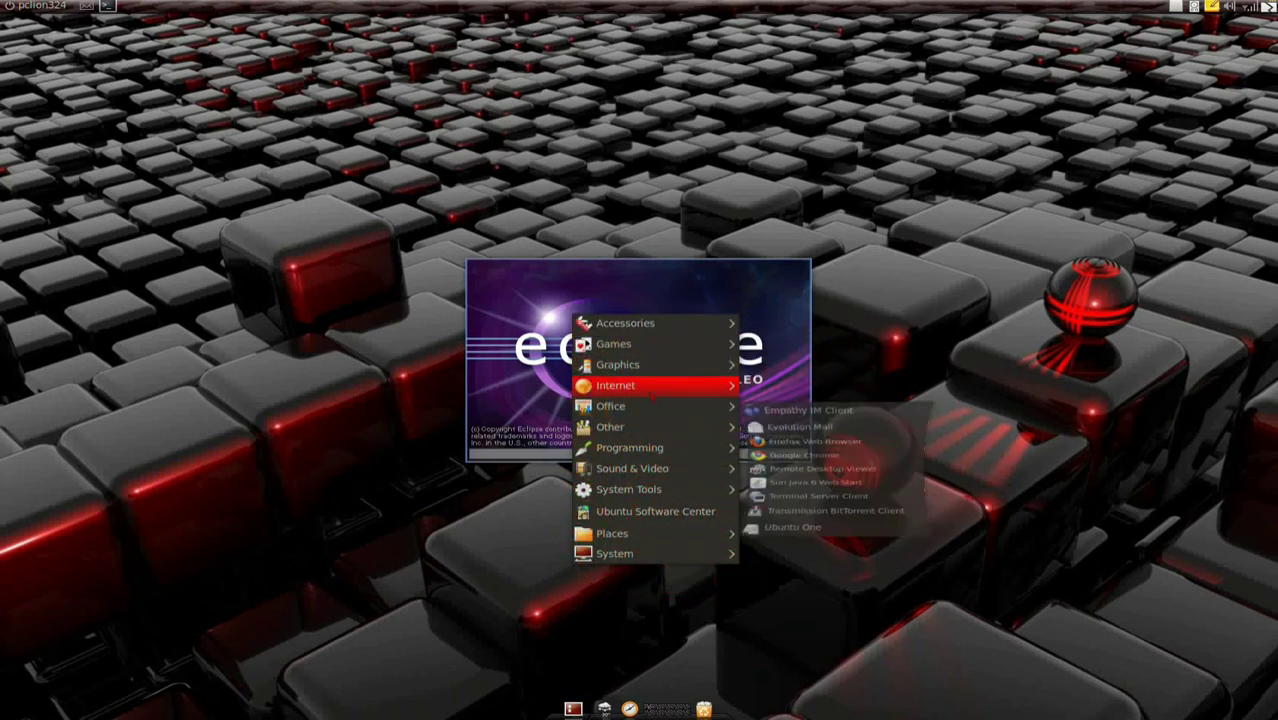
pyautogui.click(713, 436)
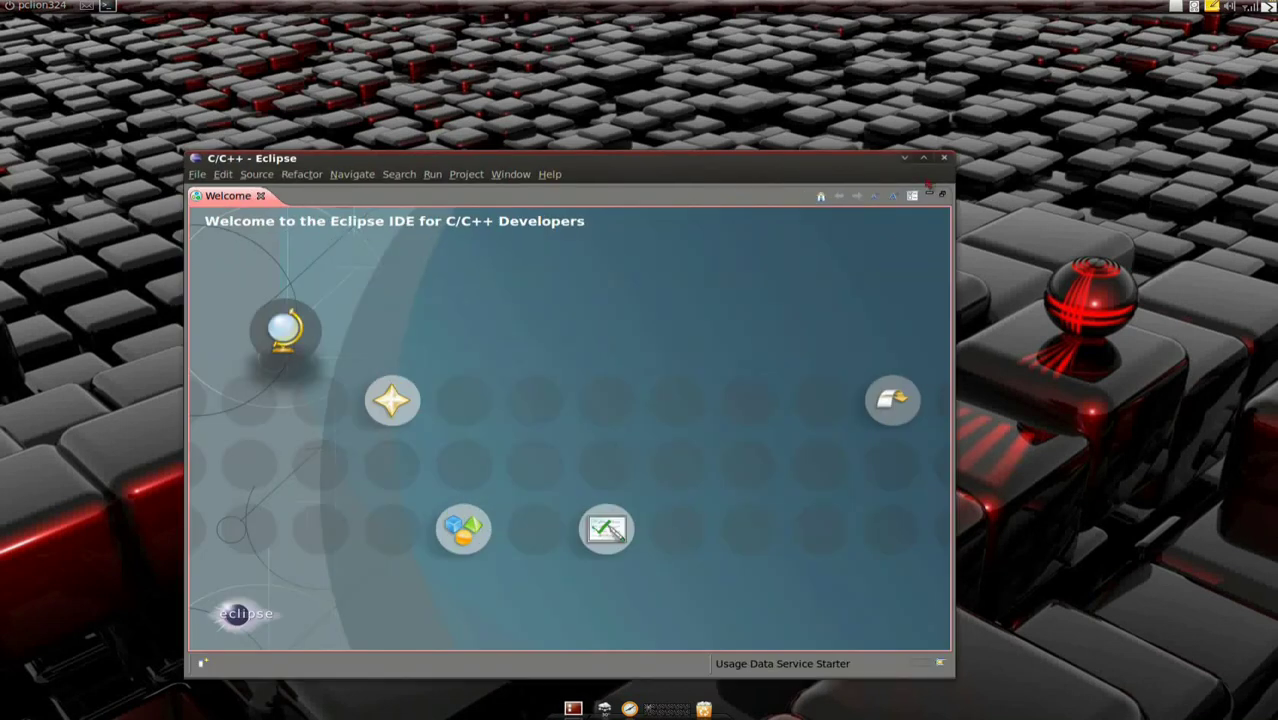
pyautogui.click(943, 157)
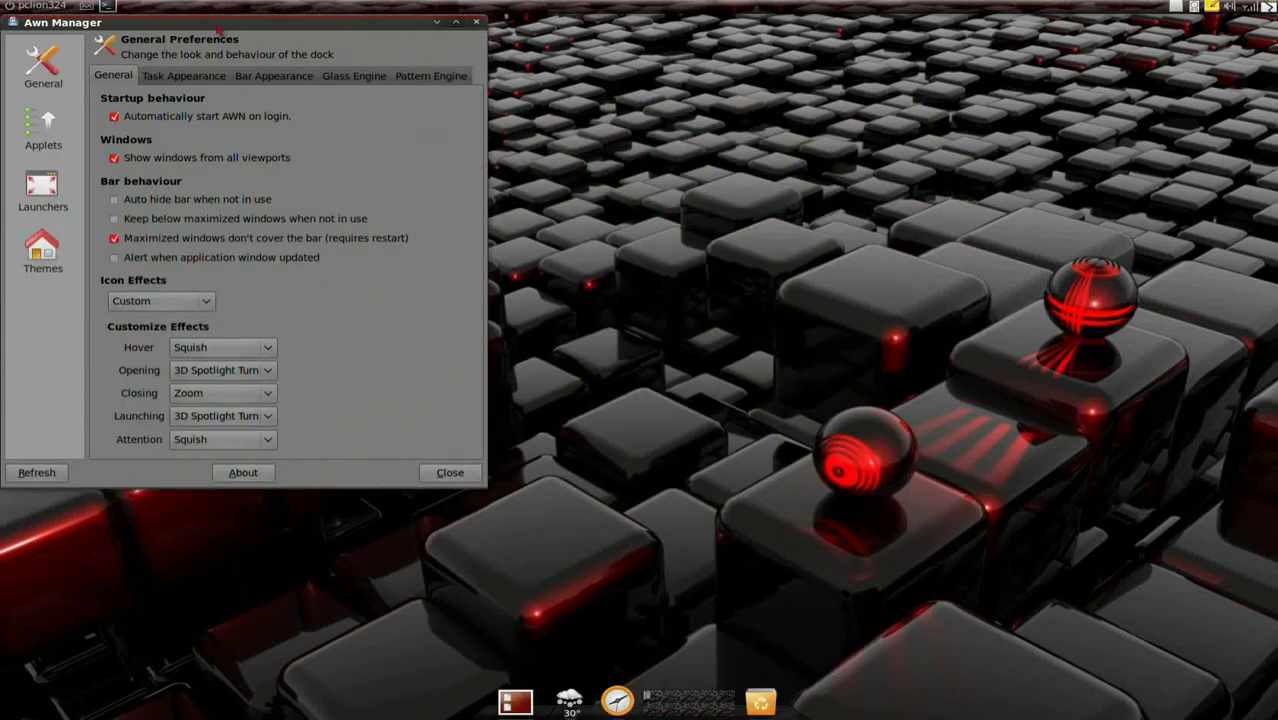
# - Start a new launcher in Awn Manager's launcher preferences, setting its name to Firefox and its command to firefox
pyautogui.moveTo(215, 27); pyautogui.dragTo(798, 96)
pyautogui.click(626, 262)
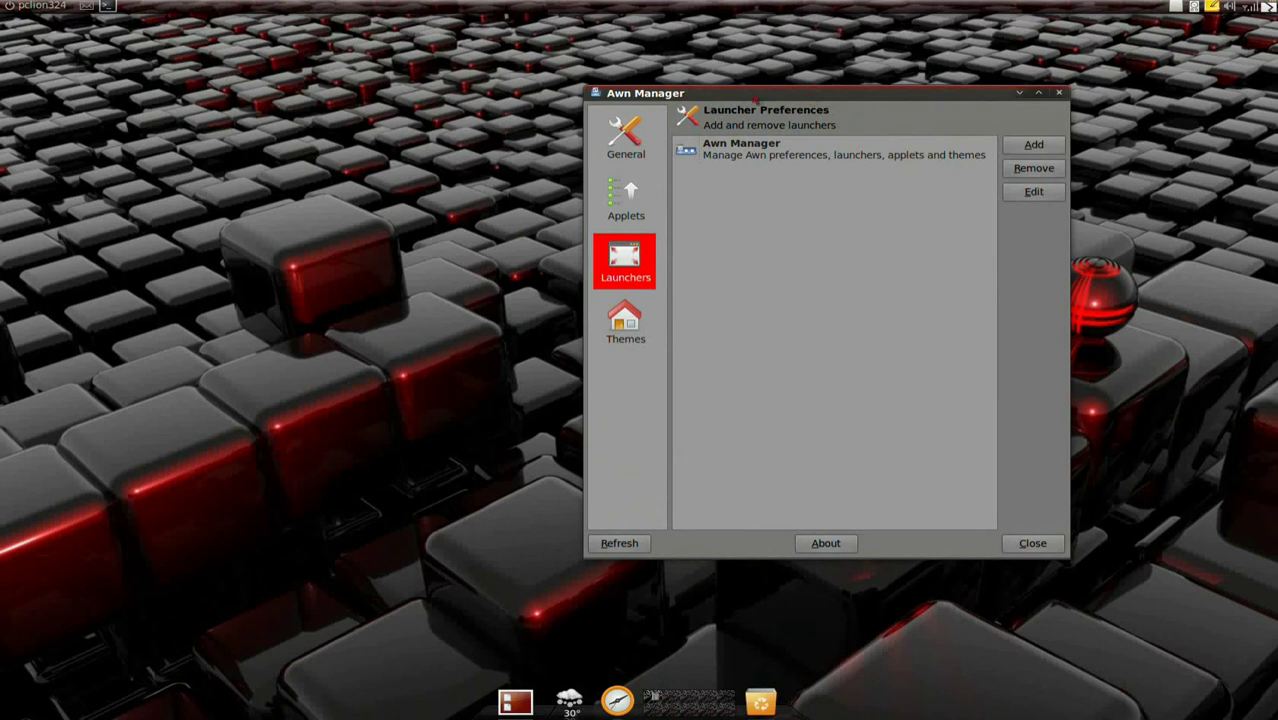
pyautogui.moveTo(756, 98); pyautogui.dragTo(615, 92)
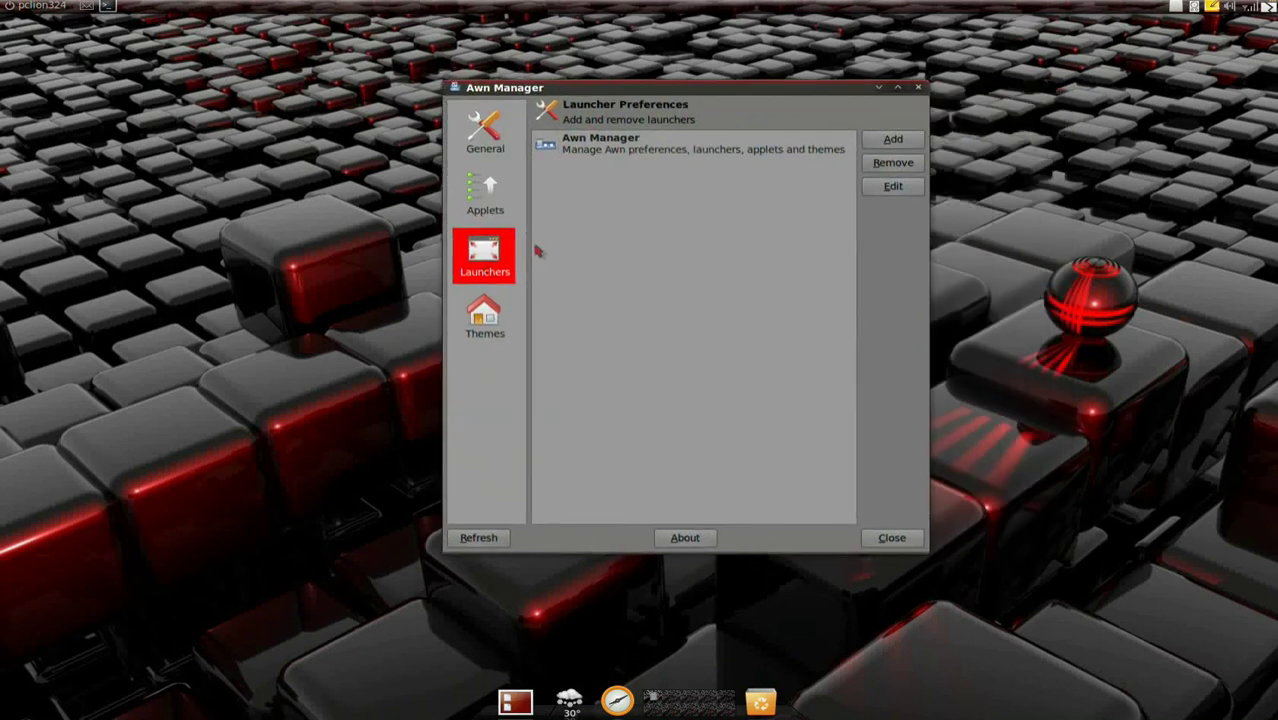
pyautogui.click(881, 144)
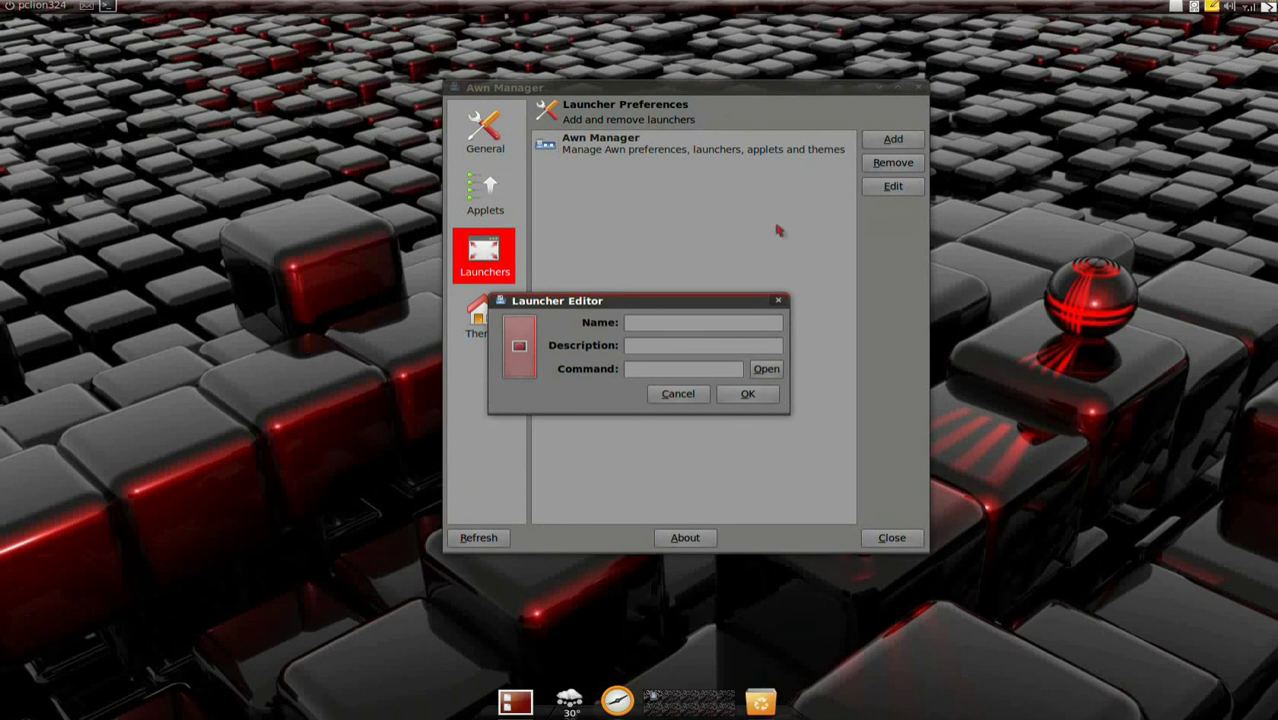
pyautogui.click(717, 318)
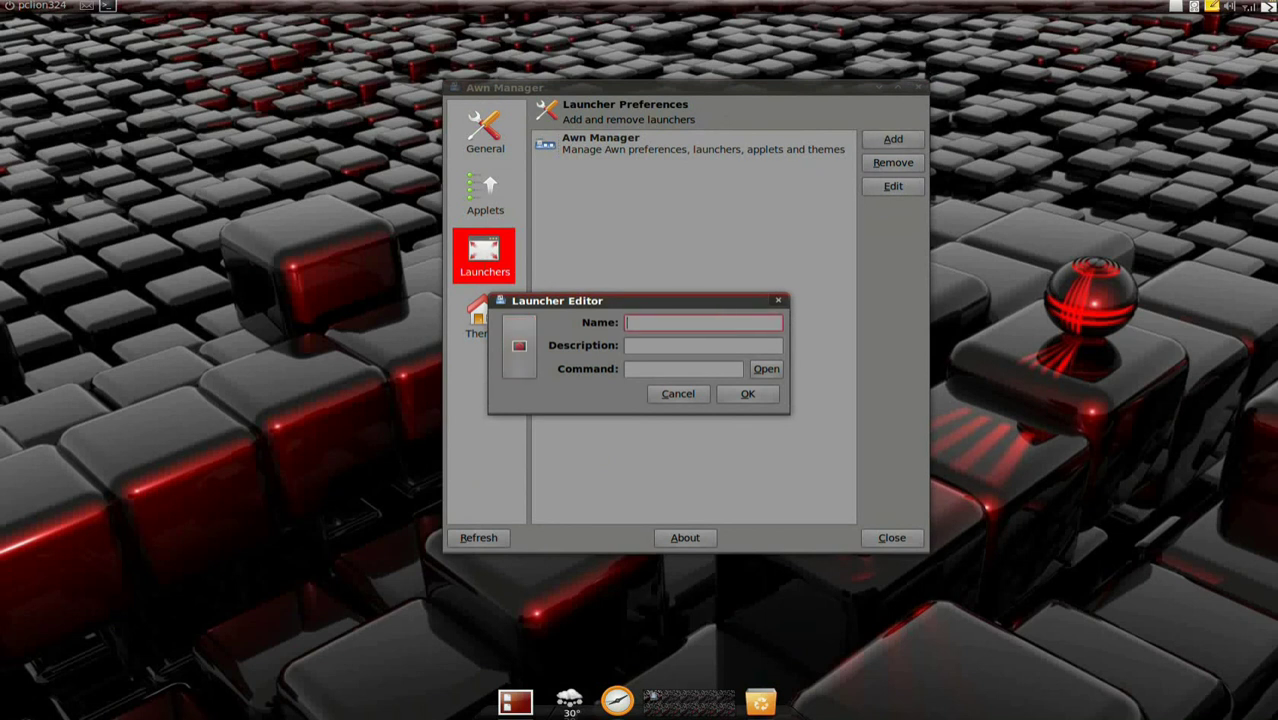
pyautogui.click(703, 345)
pyautogui.click(684, 369)
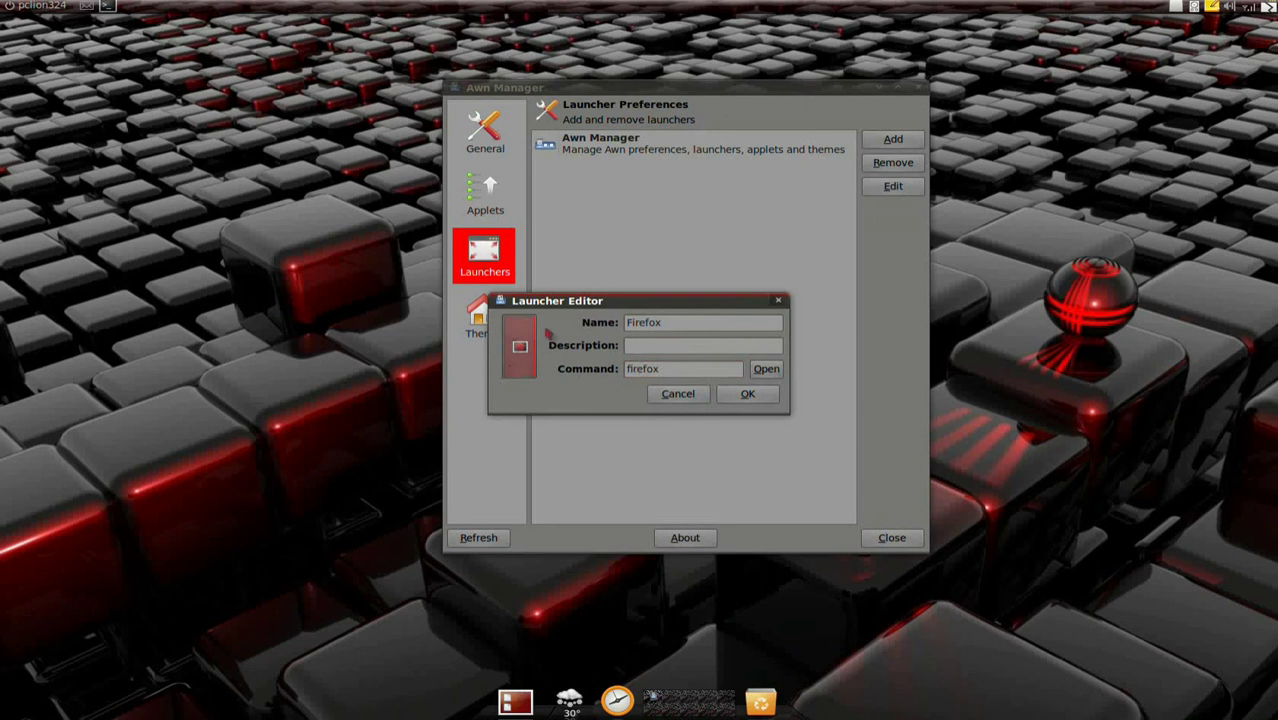
# - Assign the stock Firefox 3.5 icon to the new Firefox launcher and save the launcher
pyautogui.moveTo(588, 303); pyautogui.dragTo(673, 270)
pyautogui.click(612, 338)
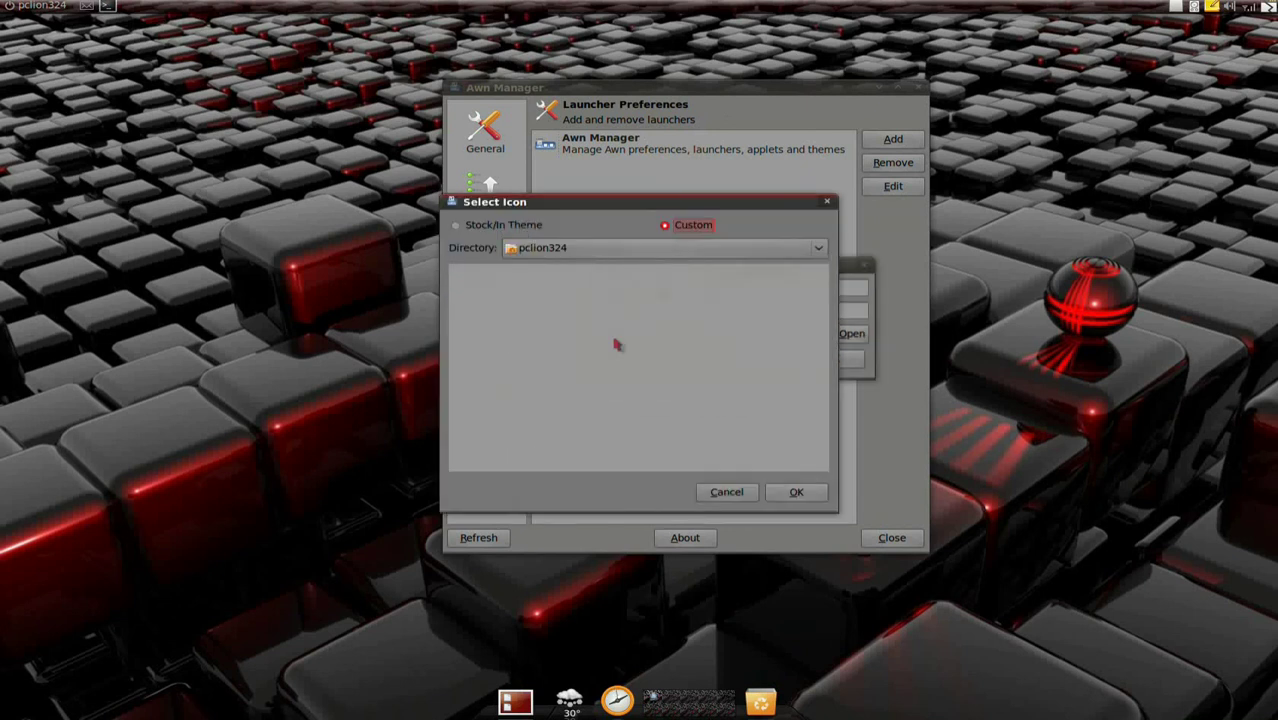
pyautogui.click(462, 226)
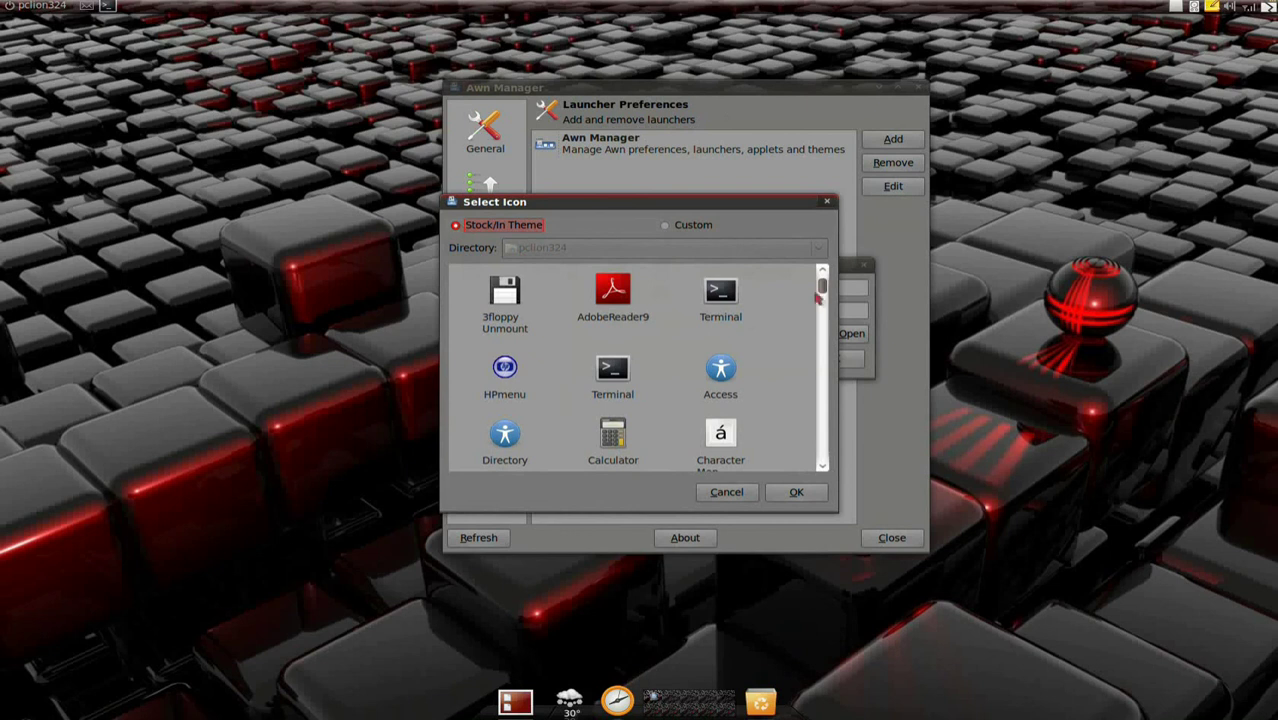
pyautogui.moveTo(822, 288); pyautogui.dragTo(822, 310)
pyautogui.scroll(-10, 652, 410)
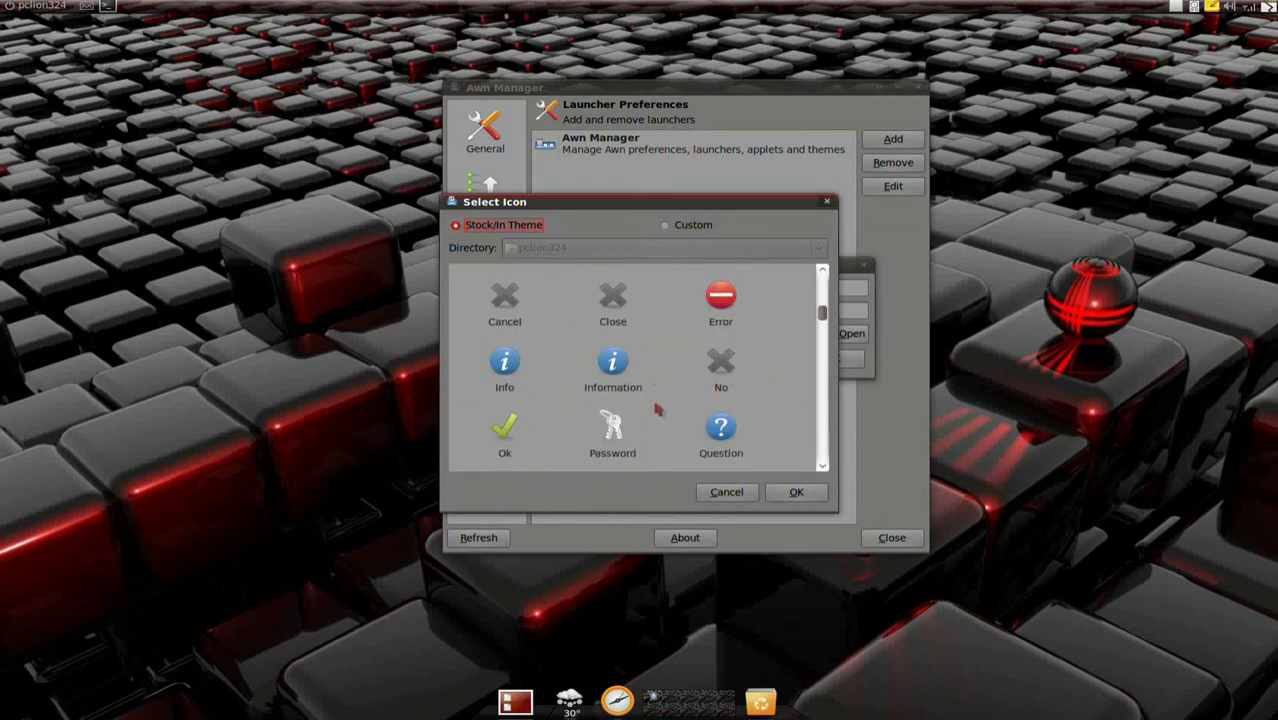
pyautogui.click(632, 345)
pyautogui.scroll(2, 632, 345)
pyautogui.click(632, 345)
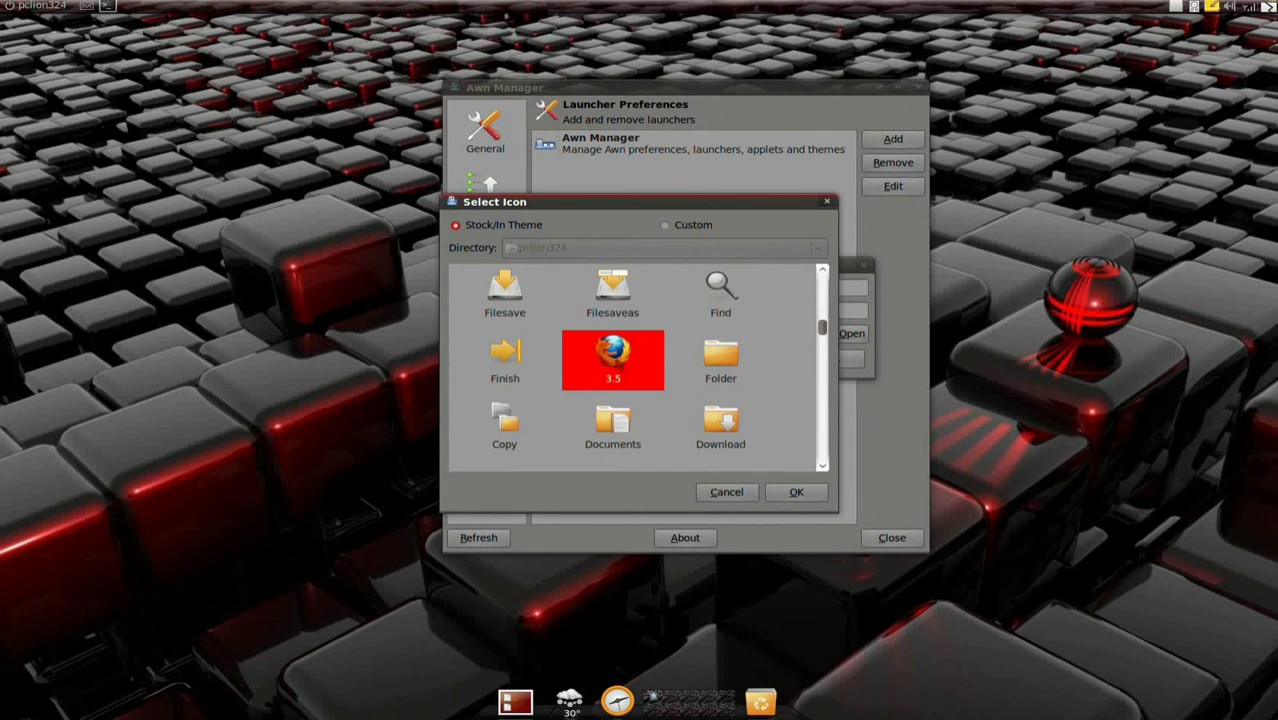
pyautogui.click(790, 494)
pyautogui.click(828, 360)
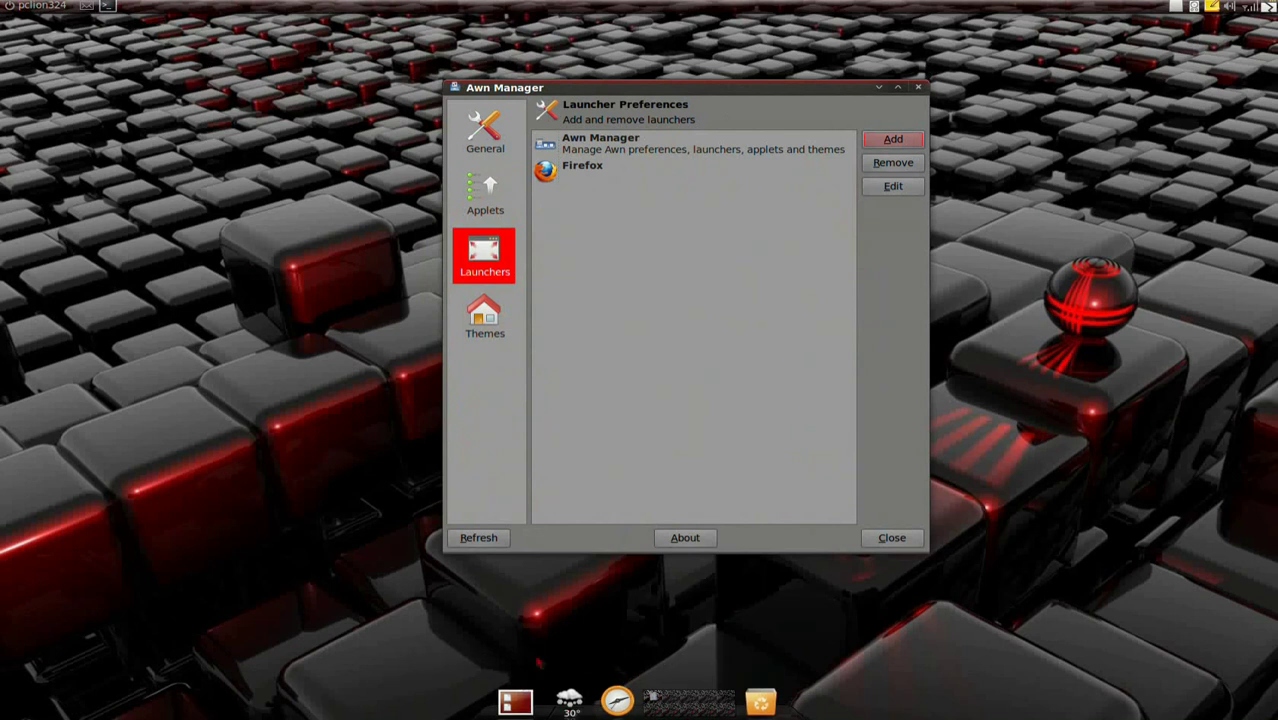
pyautogui.click(563, 186)
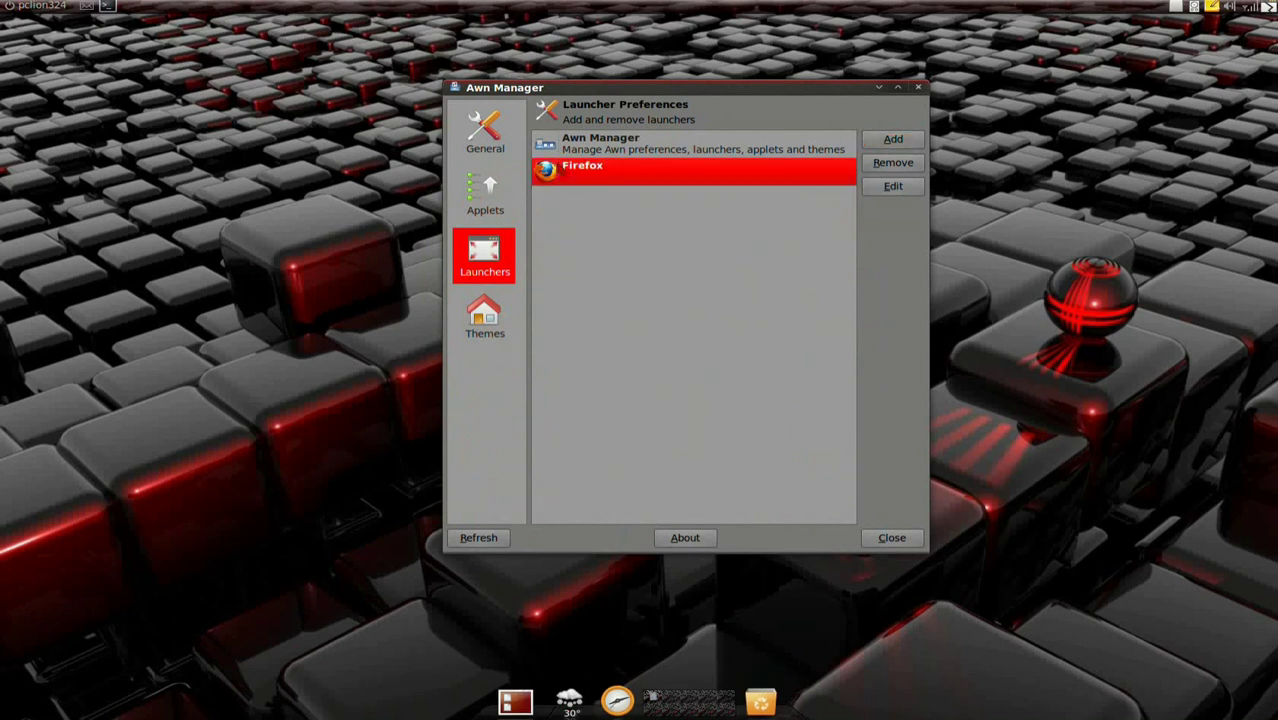
# - Activate the Launcher/Taskmanager applet on the dock and close Awn Manager
pyautogui.click(491, 200)
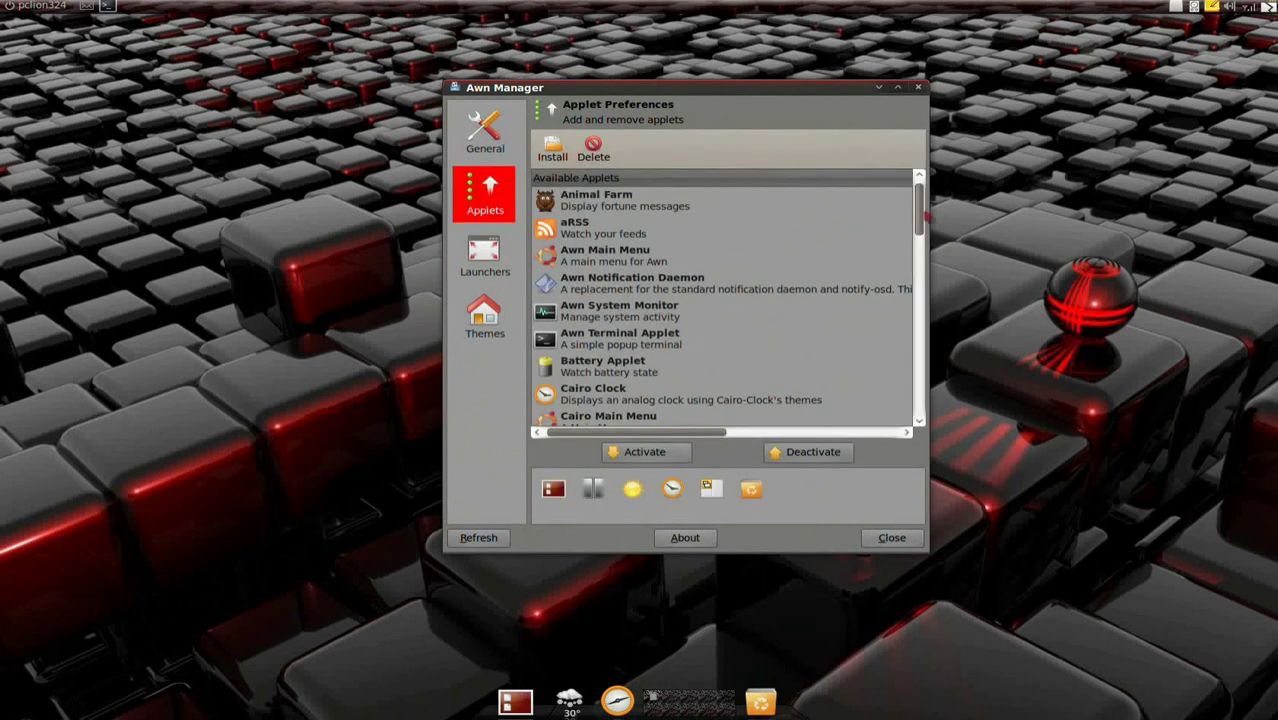
pyautogui.moveTo(922, 212); pyautogui.dragTo(922, 294)
pyautogui.click(642, 282)
pyautogui.click(636, 453)
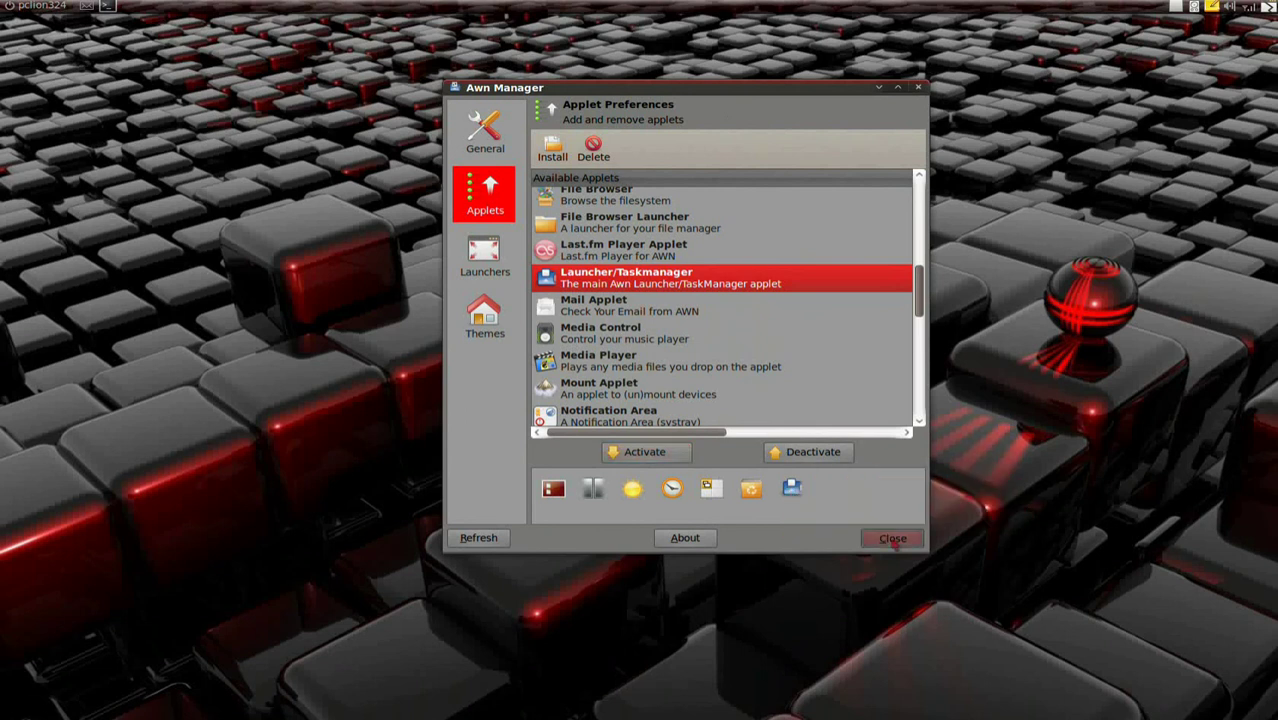
pyautogui.click(891, 537)
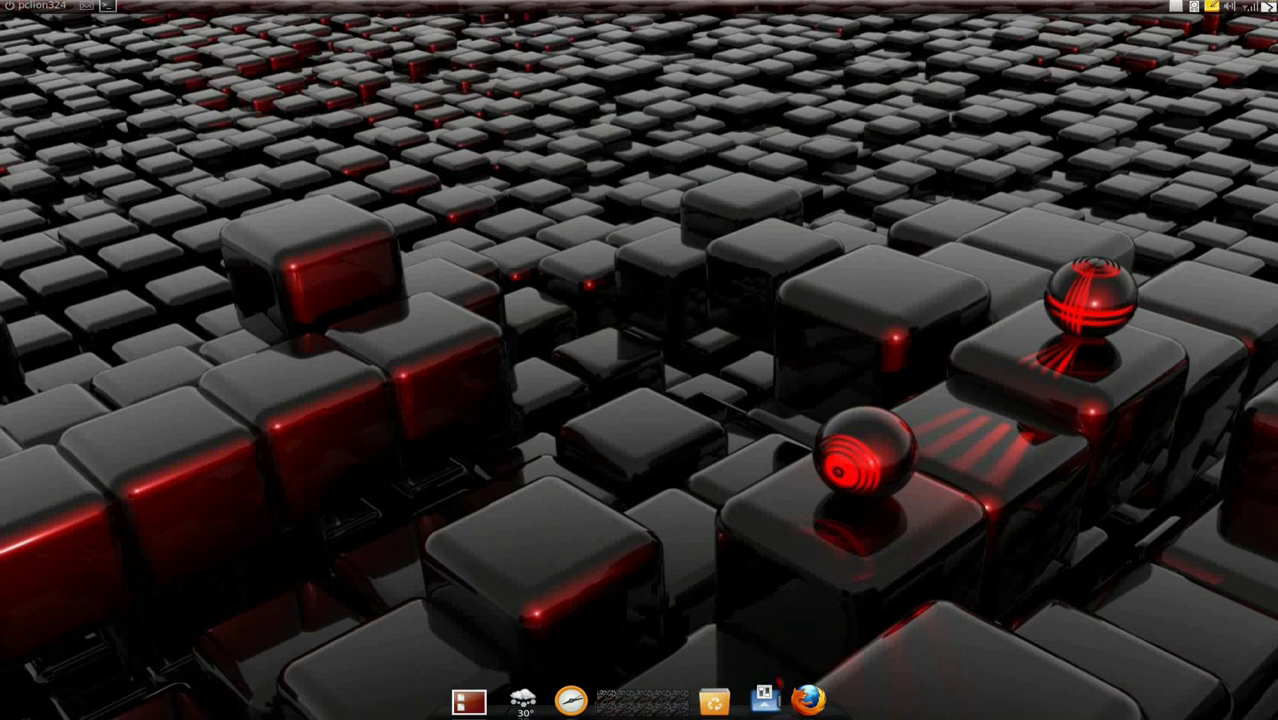
# - Reopen Awn Manager from the dock and remove the Awn Manager entry from the launcher preferences
pyautogui.click(808, 699)
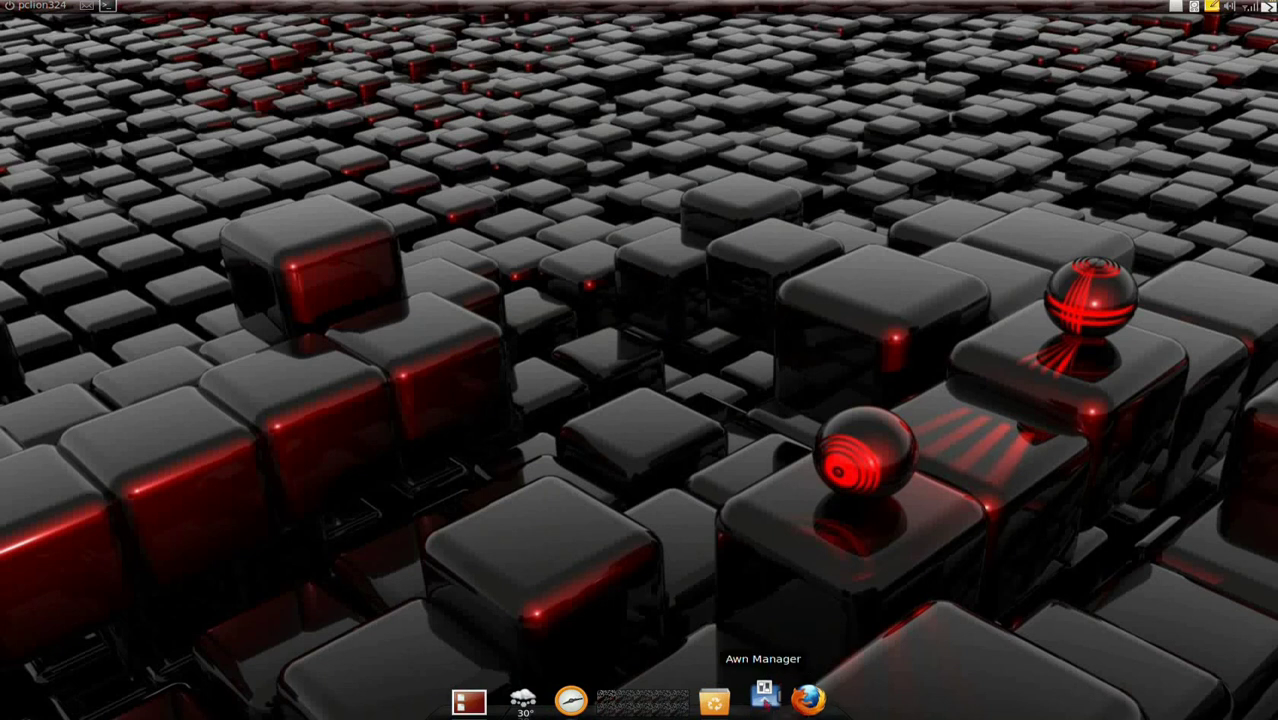
pyautogui.click(764, 697)
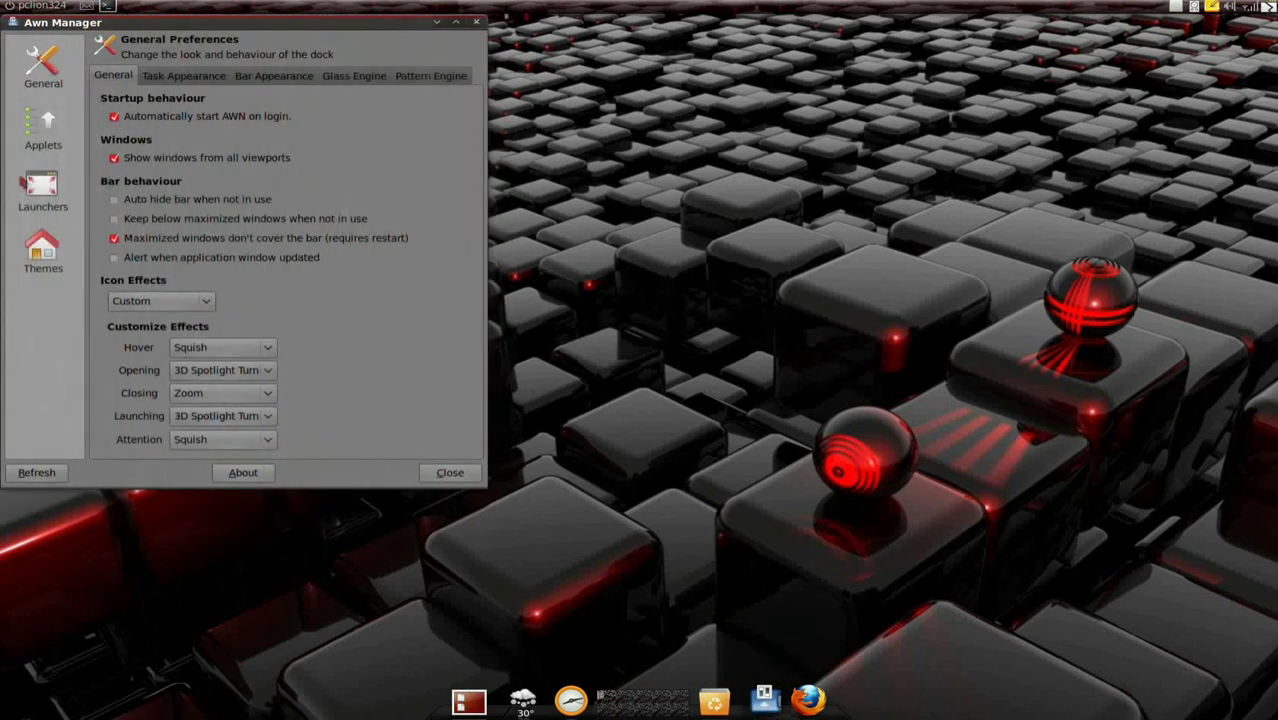
pyautogui.click(28, 188)
pyautogui.click(203, 80)
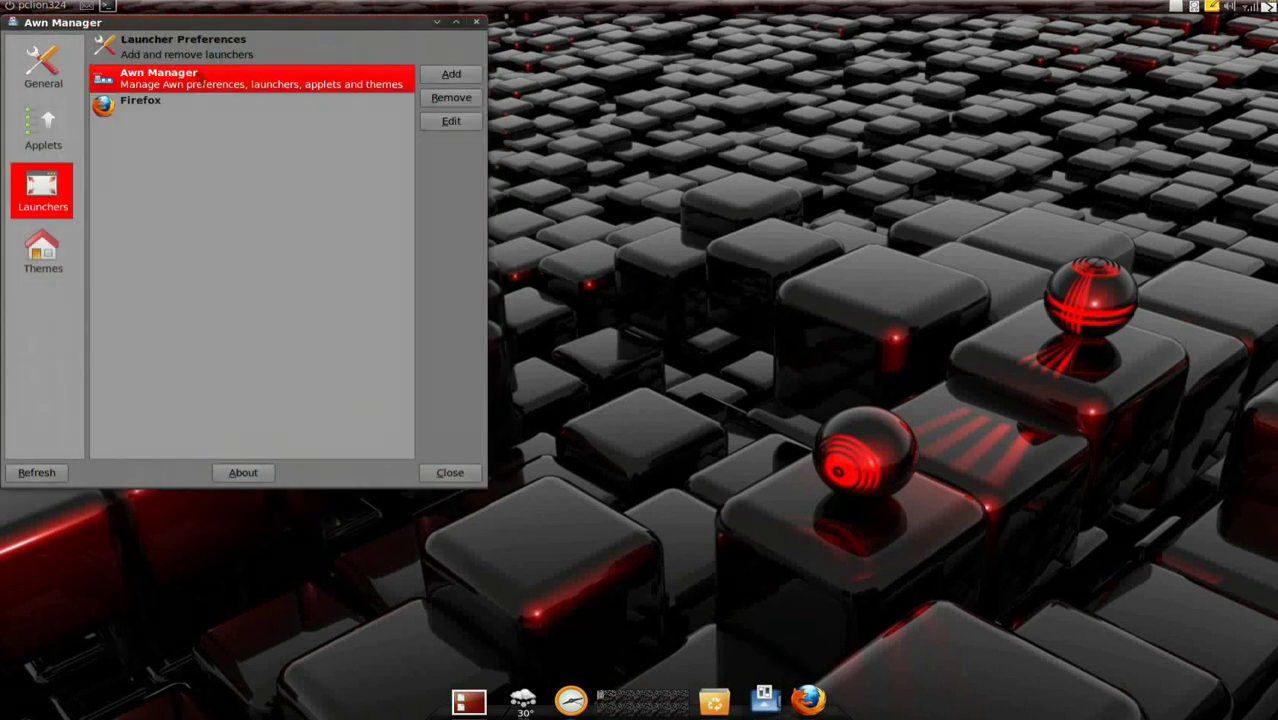
pyautogui.click(451, 97)
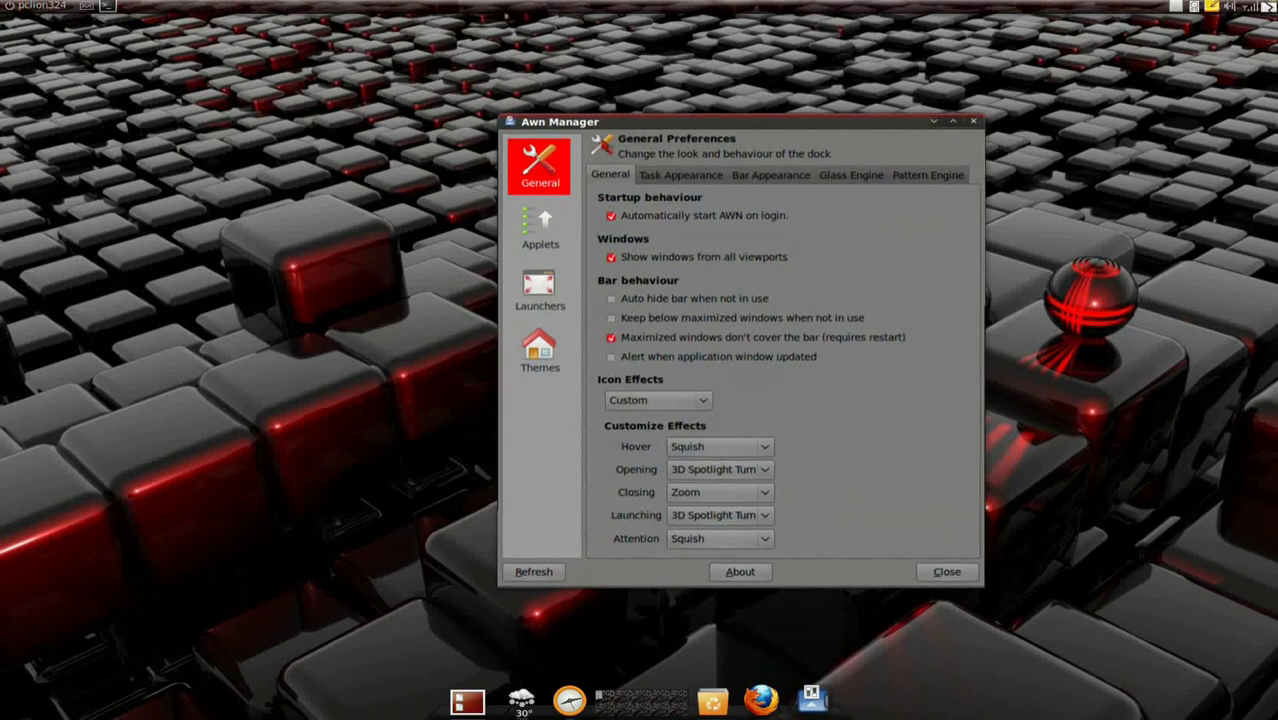
# - Move the Launcher/Taskmanager applet directly after Show Desktop in the active applets and close Awn Manager
pyautogui.click(534, 250)
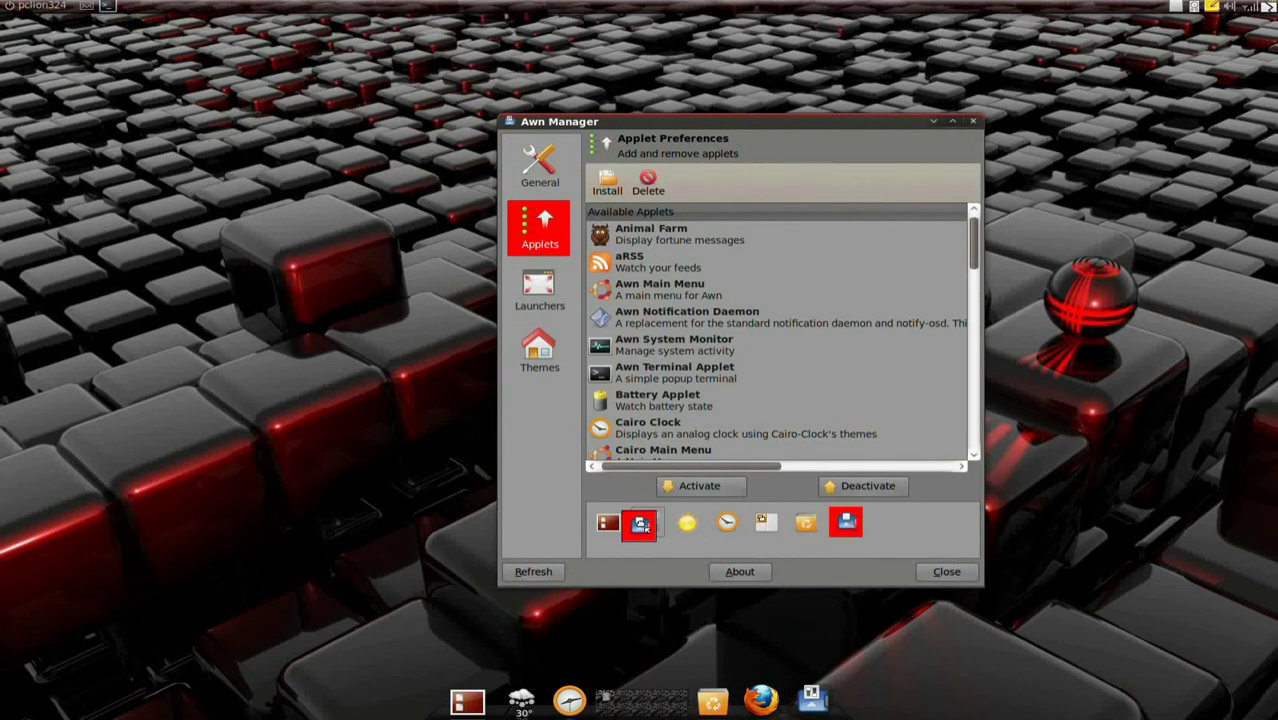
pyautogui.moveTo(631, 535); pyautogui.dragTo(637, 537)
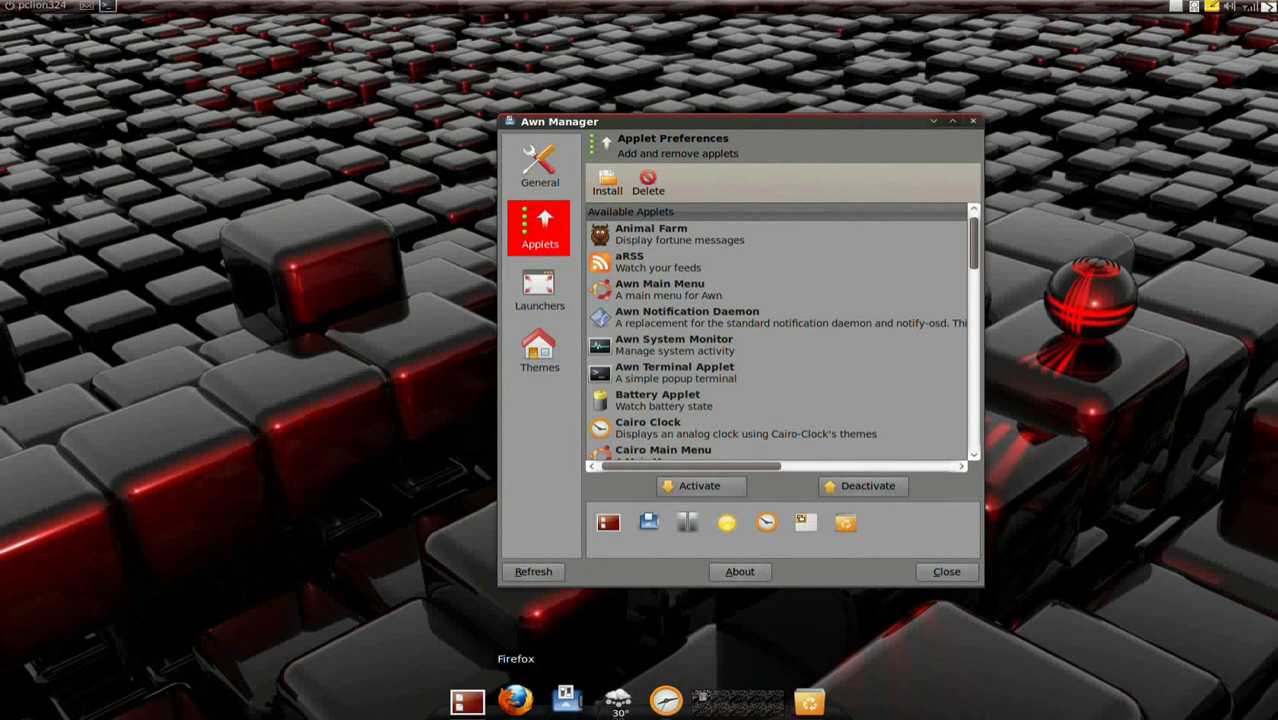
pyautogui.click(954, 575)
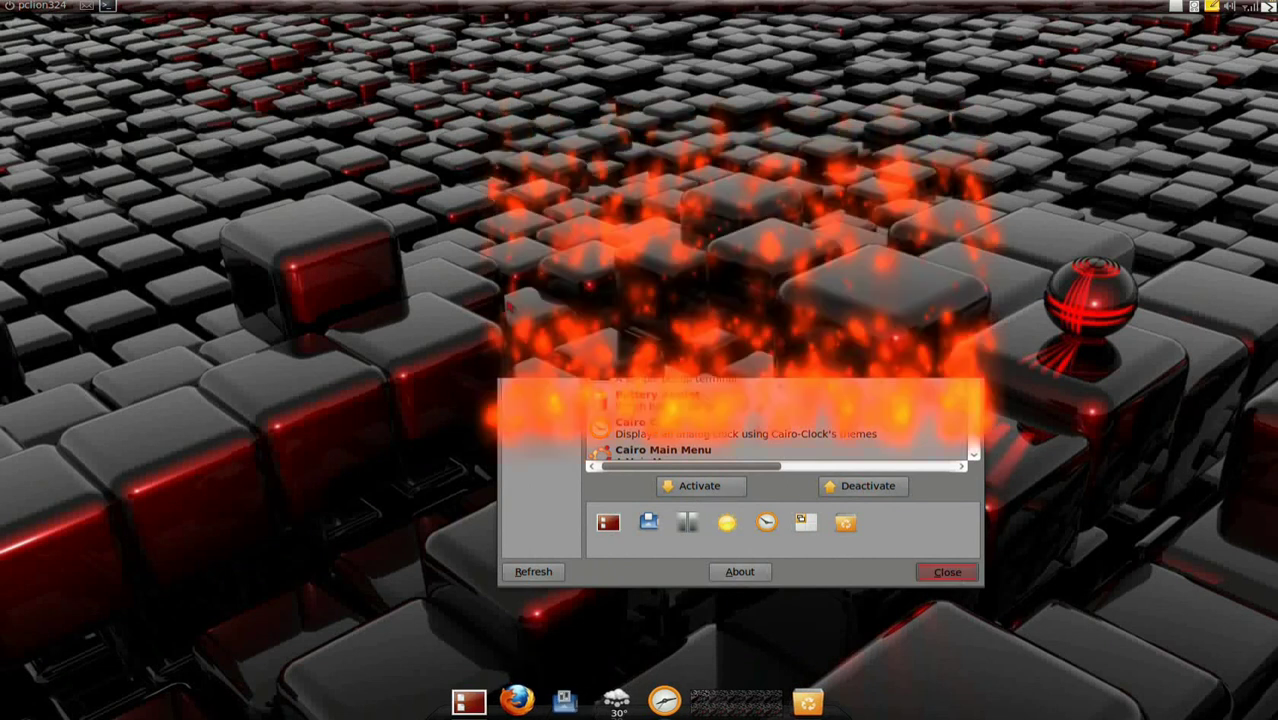
# - Add Blender from the Graphics applications and Google Chrome from the Internet applications to the dock as launchers
pyautogui.rightClick(475, 260)
pyautogui.moveTo(520, 306)
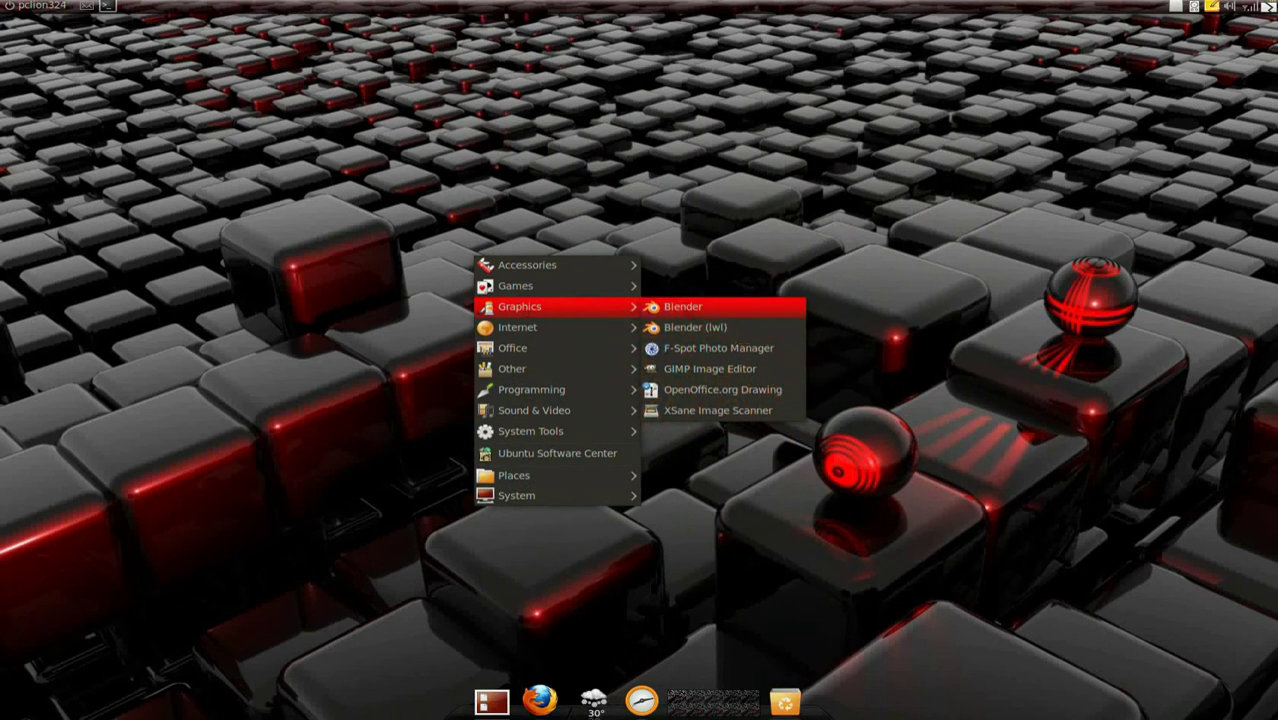
pyautogui.click(683, 306)
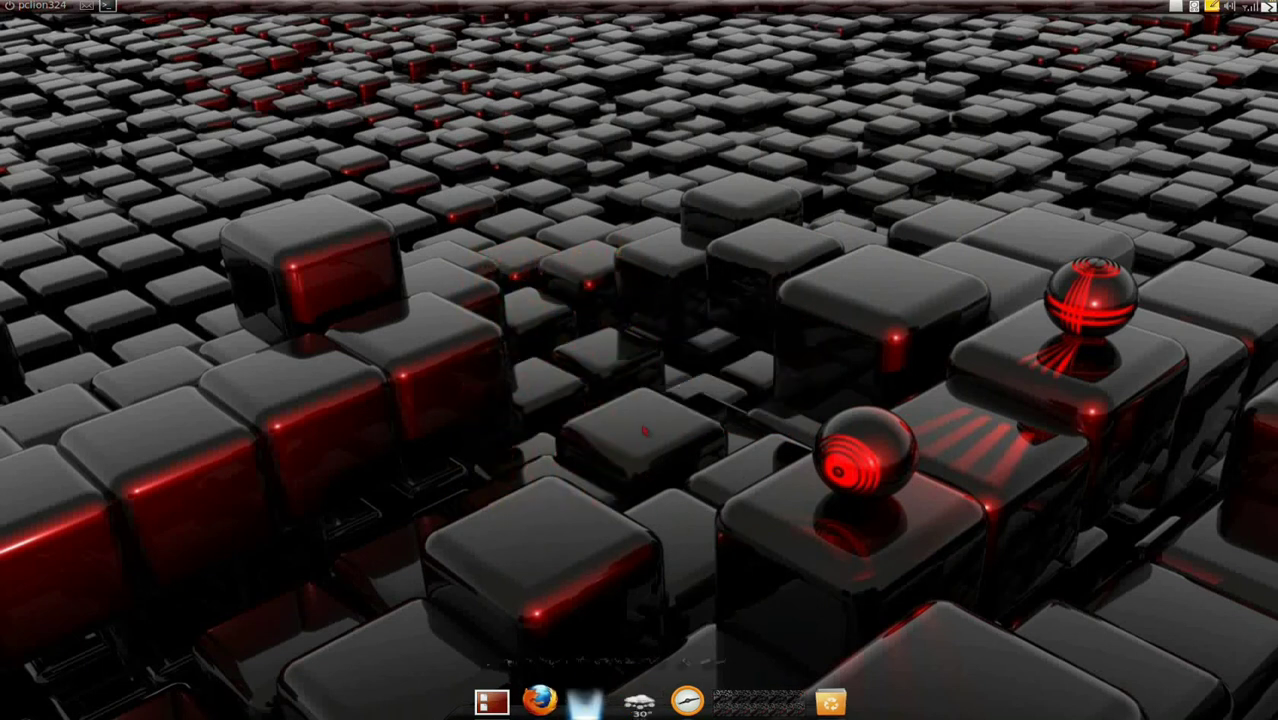
pyautogui.rightClick(490, 345)
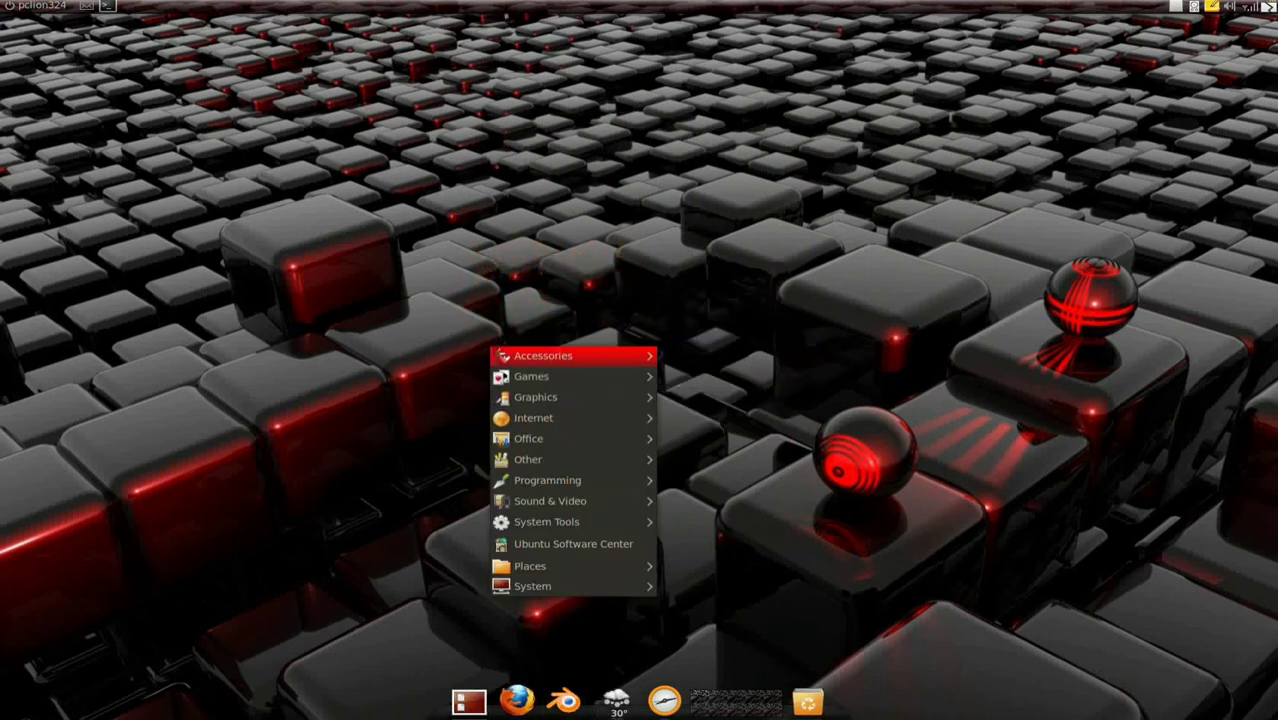
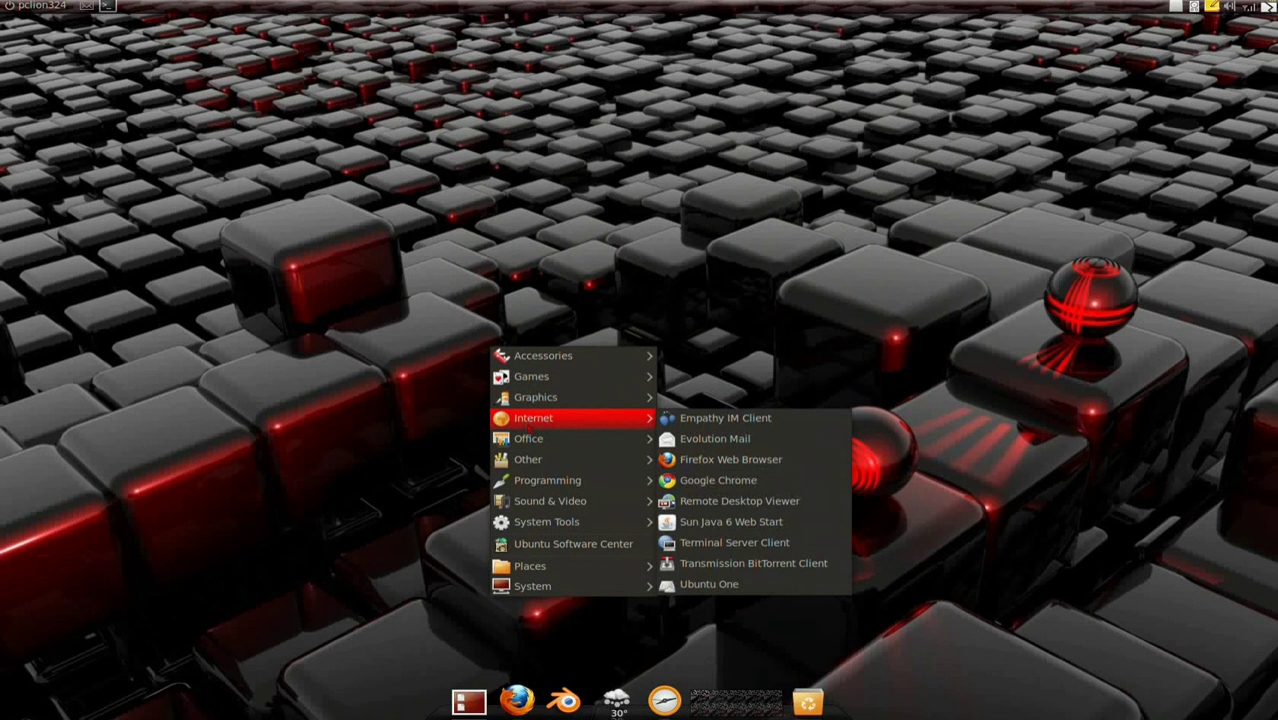
pyautogui.click(718, 480)
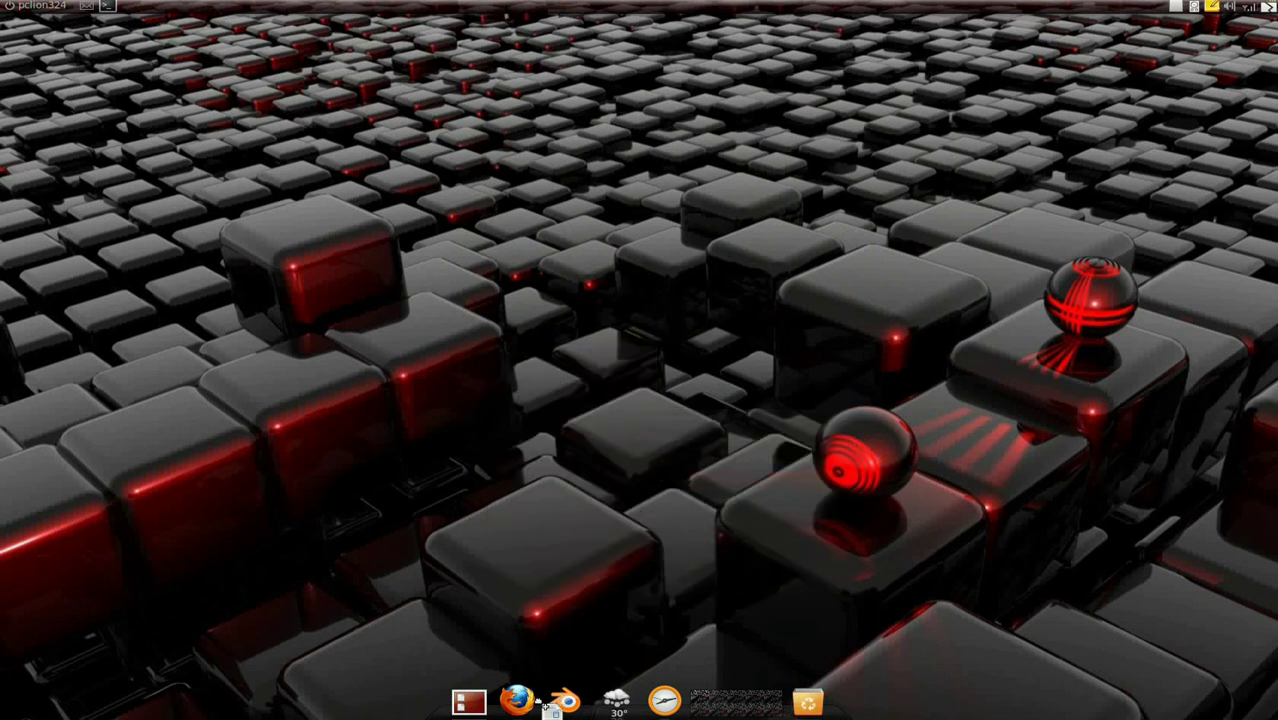
# - Add Evolution Mail from the Internet applications and Eclipse from the Programming applications to the dock as launchers
pyautogui.rightClick(517, 376)
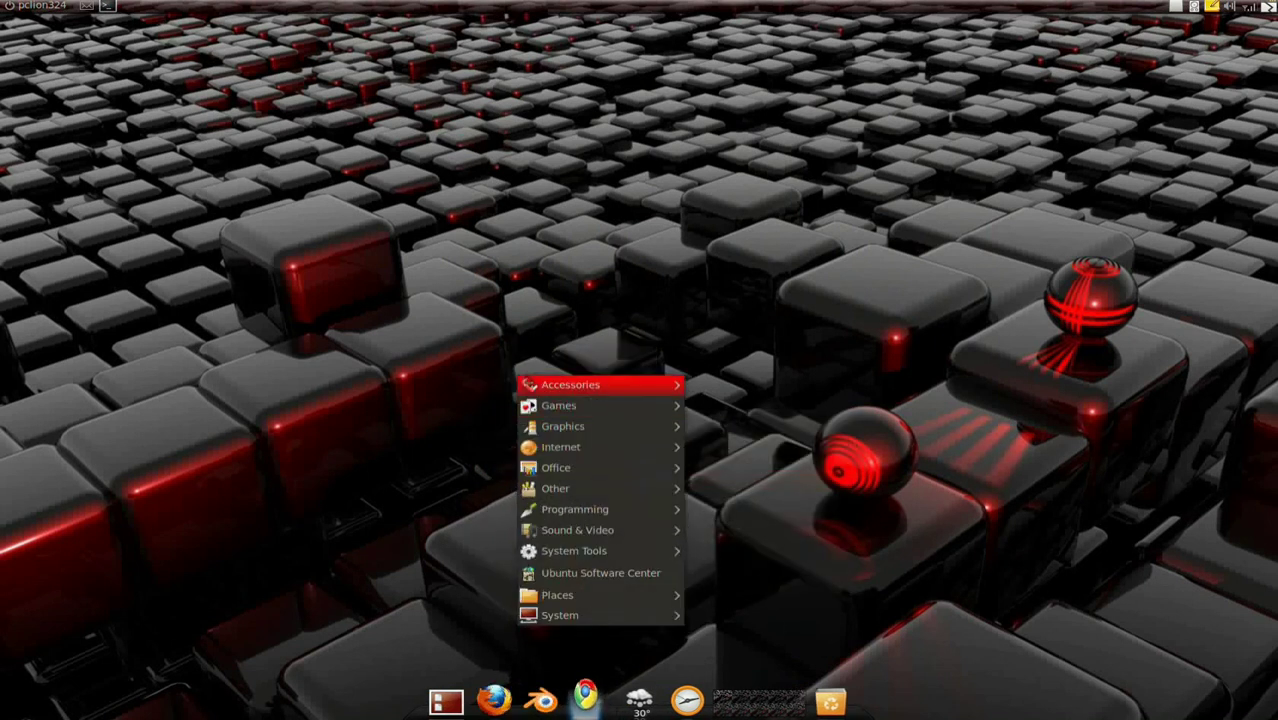
pyautogui.moveTo(576, 446)
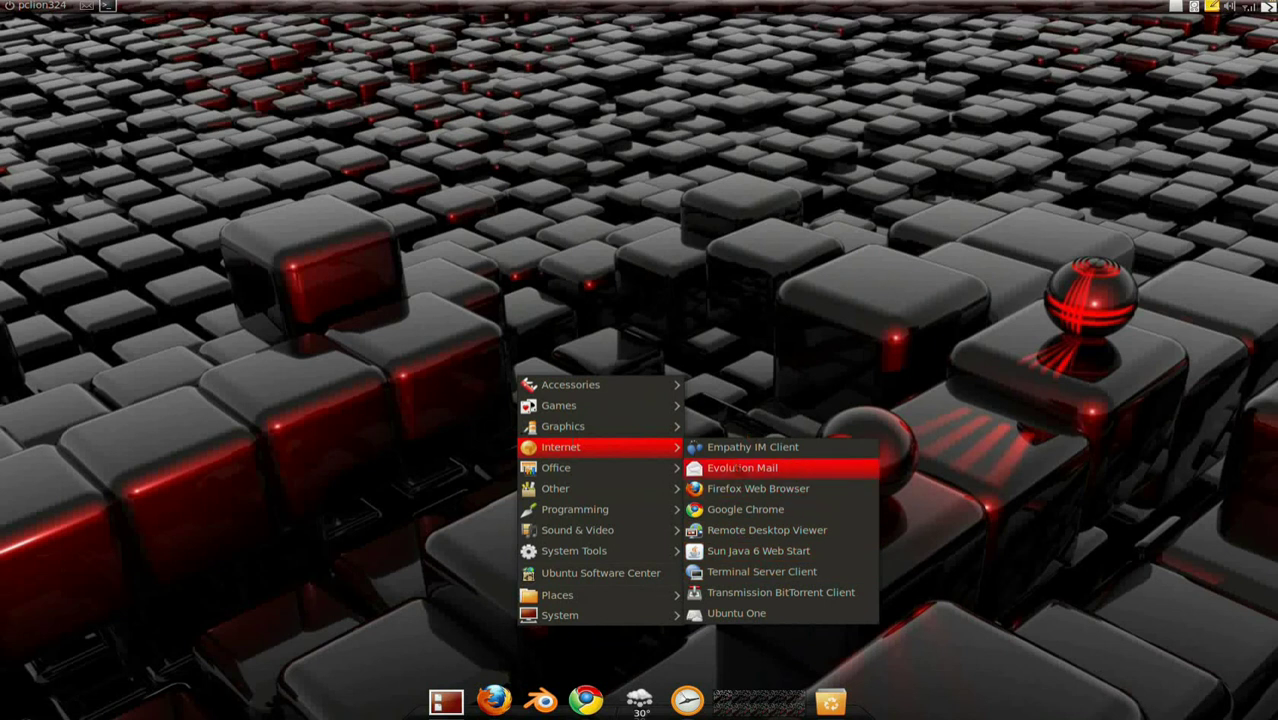
pyautogui.click(742, 467)
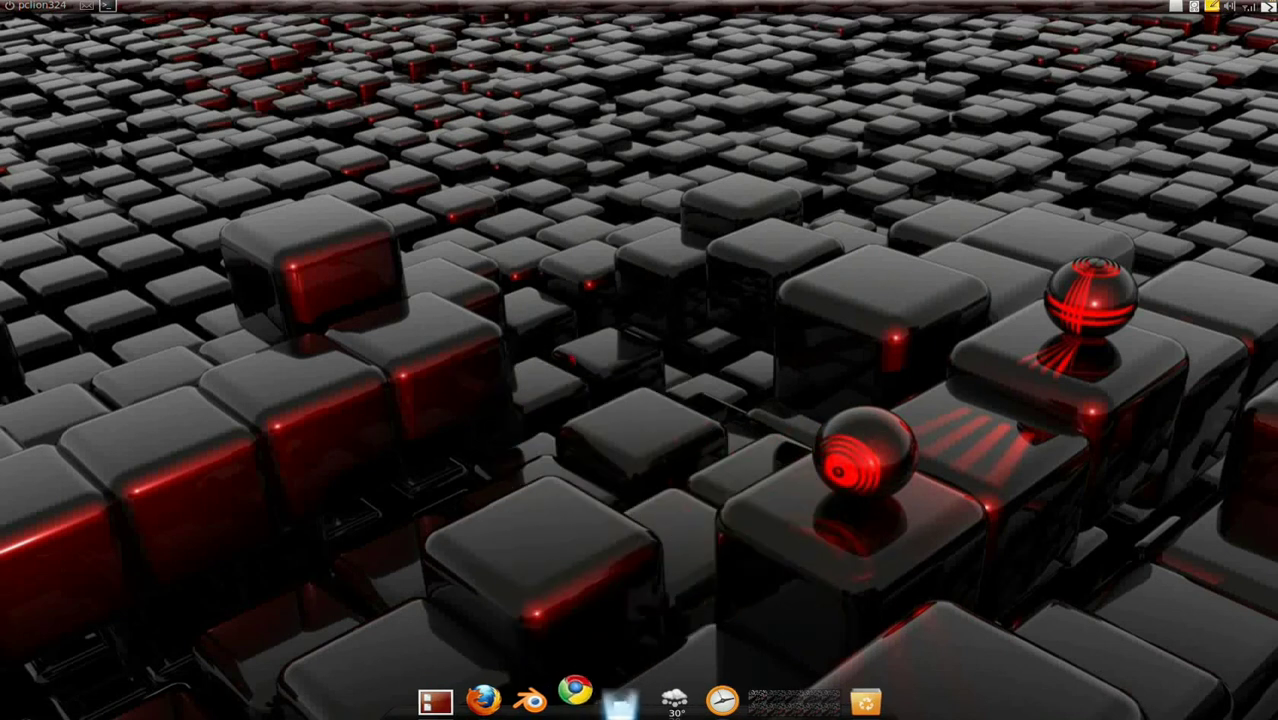
pyautogui.rightClick(572, 352)
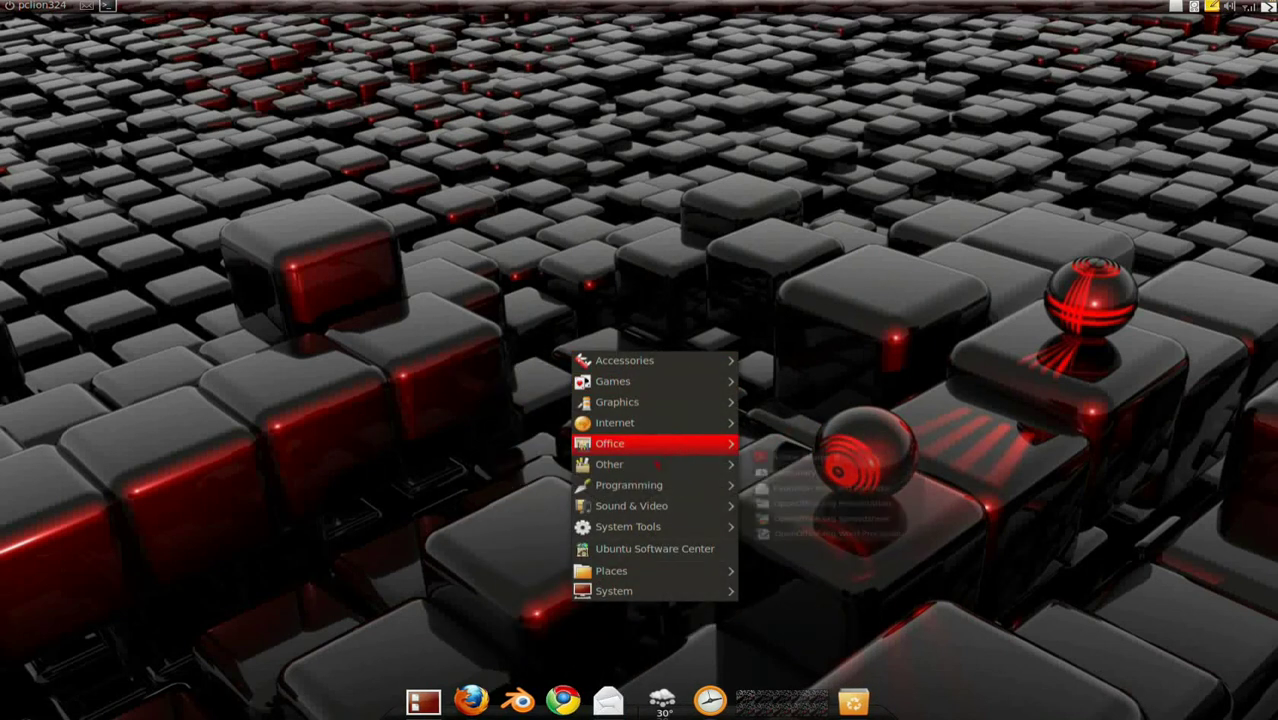
pyautogui.moveTo(653, 485)
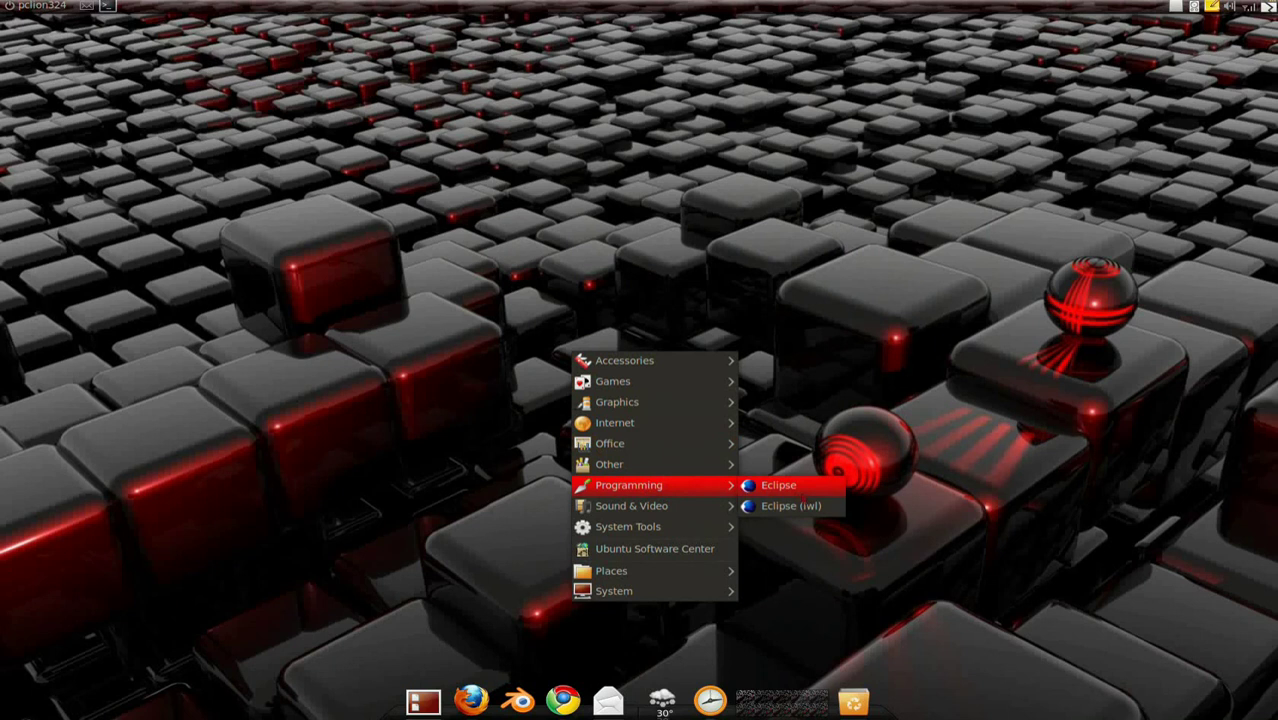
pyautogui.click(778, 485)
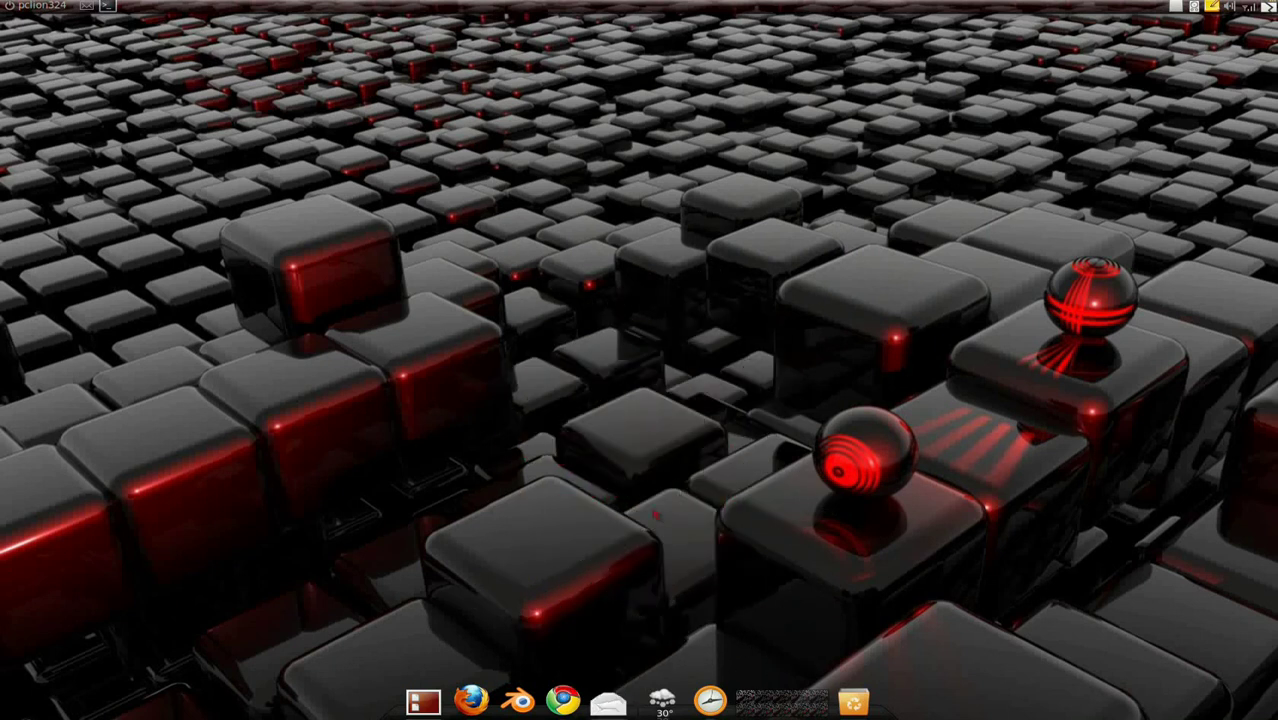
# - Add Rhythmbox Music Player from the Sound & Video applications to the dock as a launcher
pyautogui.rightClick(557, 386)
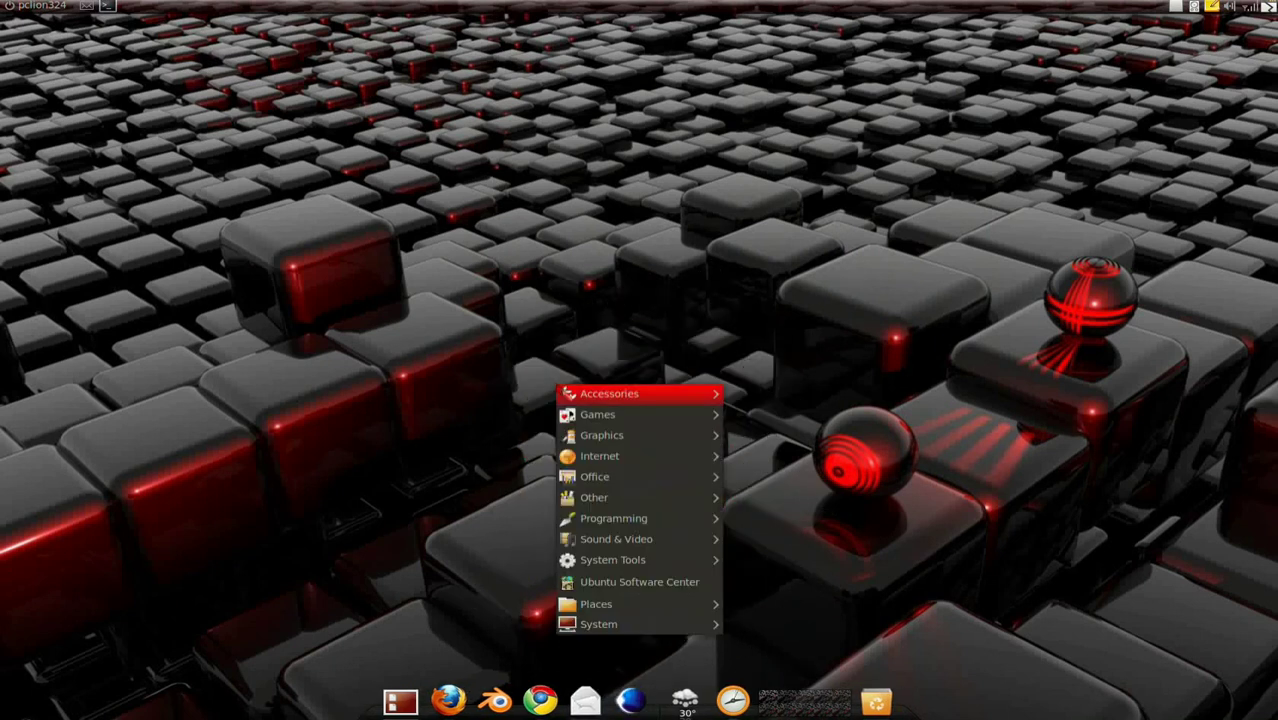
pyautogui.moveTo(565, 393)
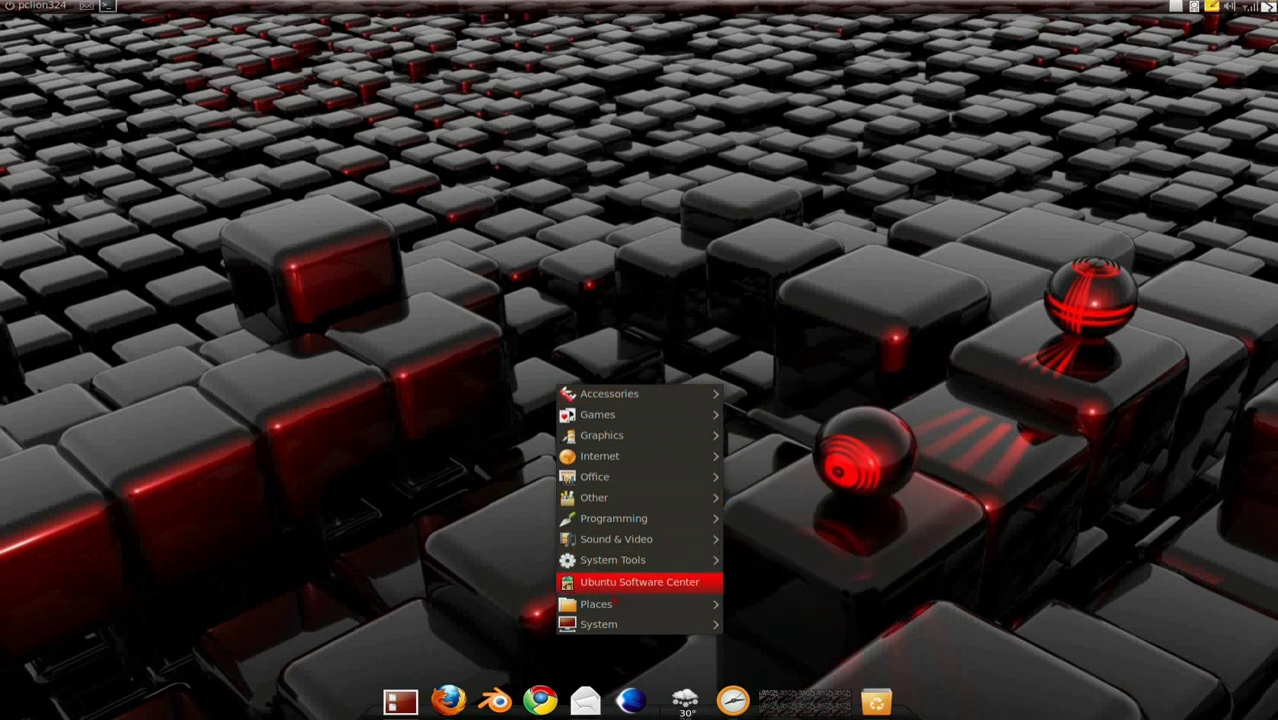
pyautogui.moveTo(612, 626)
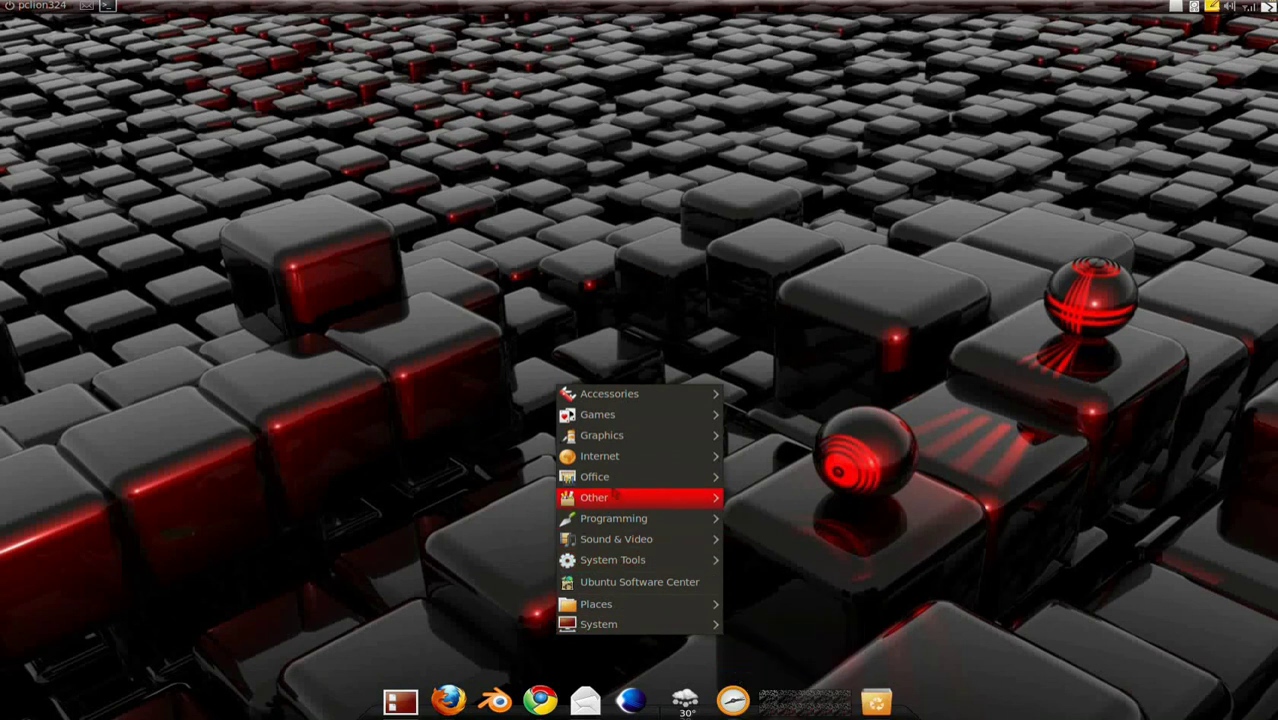
pyautogui.moveTo(624, 541)
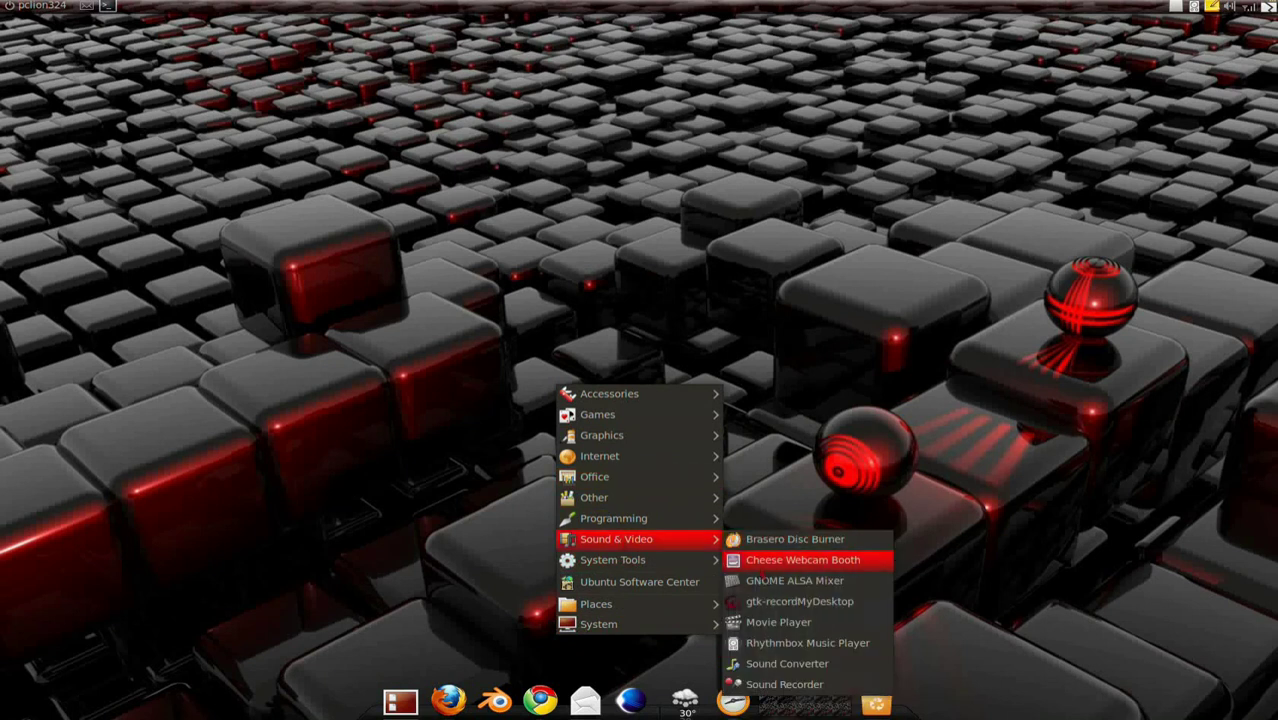
pyautogui.click(755, 643)
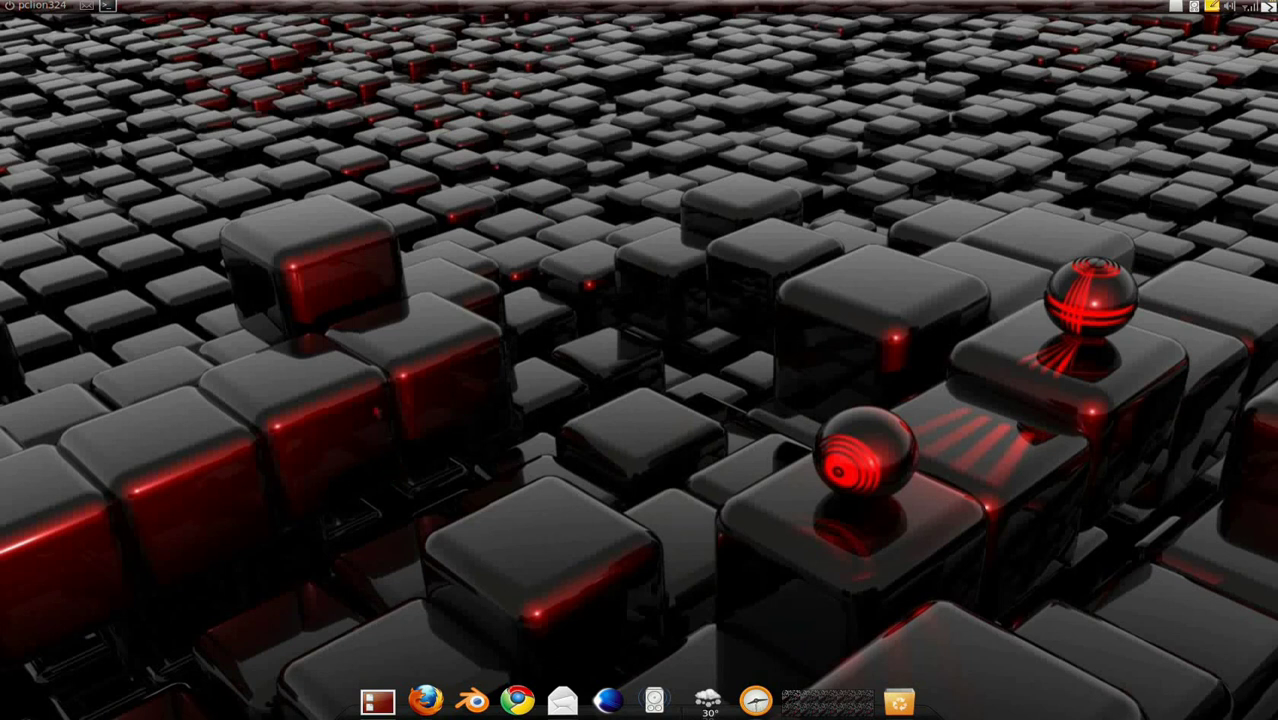
# - Reopen Awn Manager's applet preferences and locate the Launcher/Taskmanager applet in the active and available applets
pyautogui.click(378, 701)
pyautogui.click(420, 646)
pyautogui.click(43, 130)
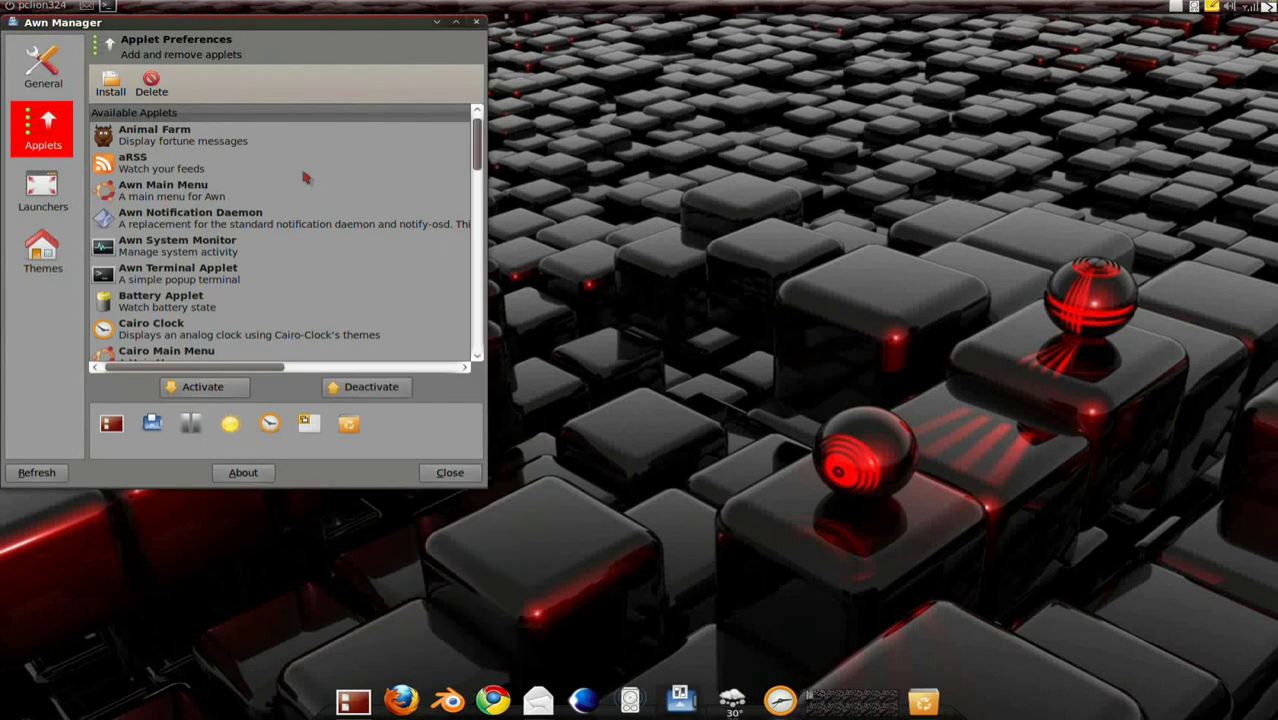
pyautogui.click(153, 428)
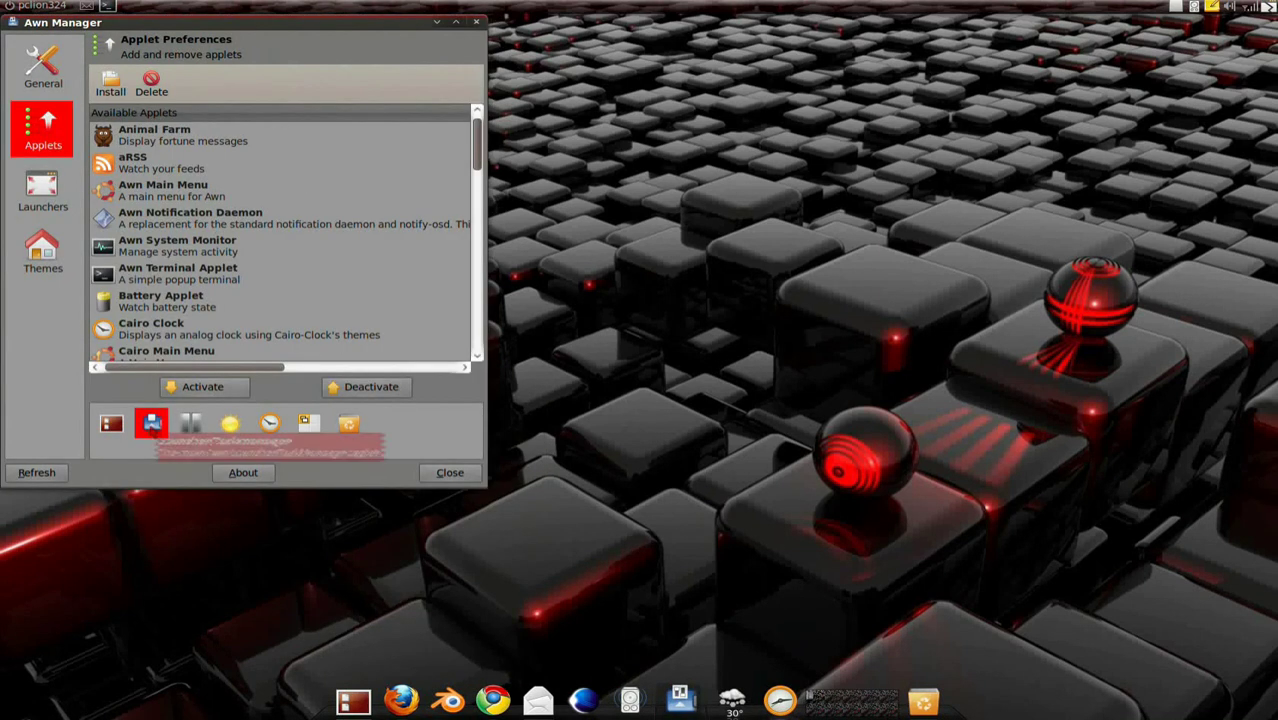
pyautogui.click(222, 230)
pyautogui.scroll(-3, 215, 238)
pyautogui.scroll(-3, 215, 242)
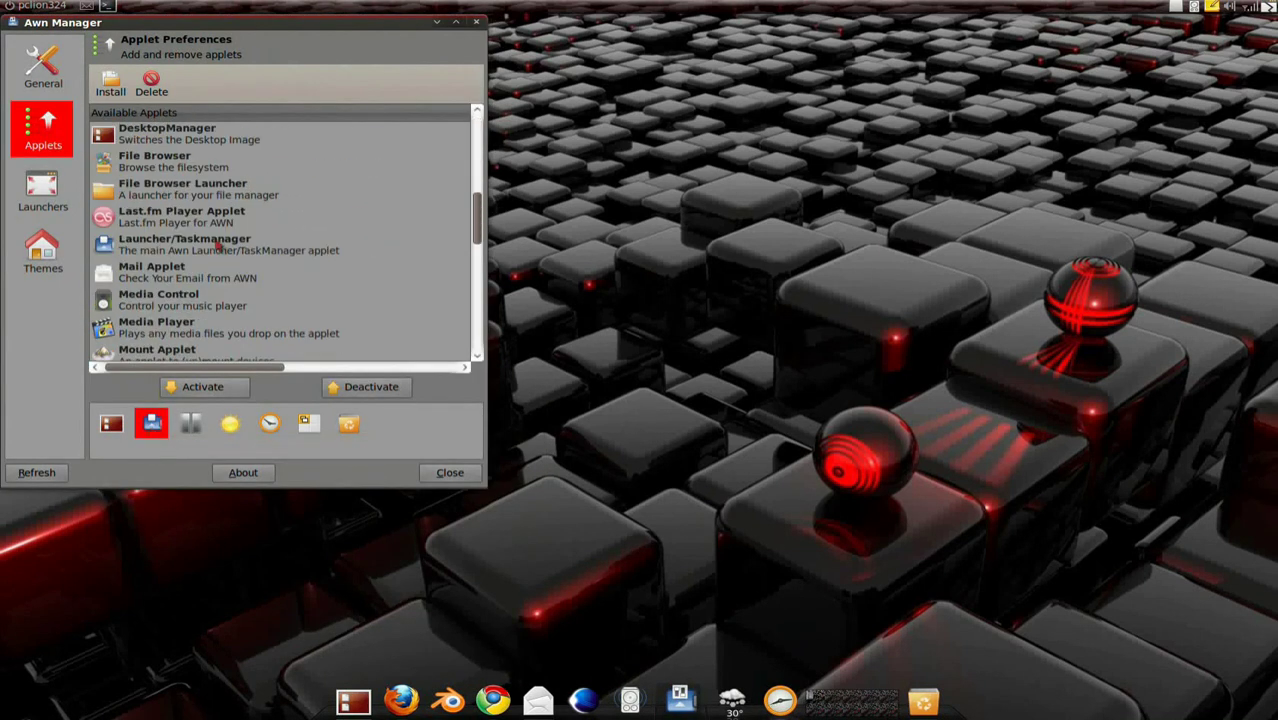
# - Select the Launcher/Taskmanager applet among the available applets and move the Awn Manager window to the middle of the screen
pyautogui.click(205, 250)
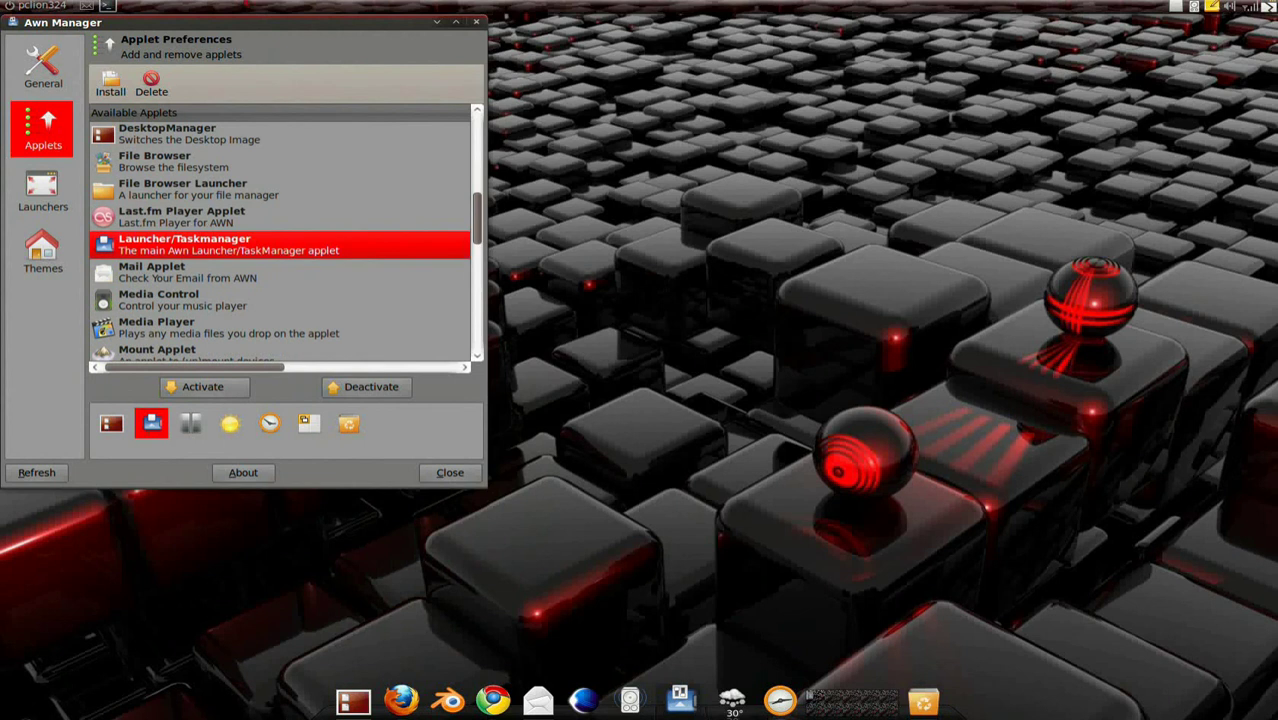
pyautogui.moveTo(234, 30); pyautogui.dragTo(648, 56)
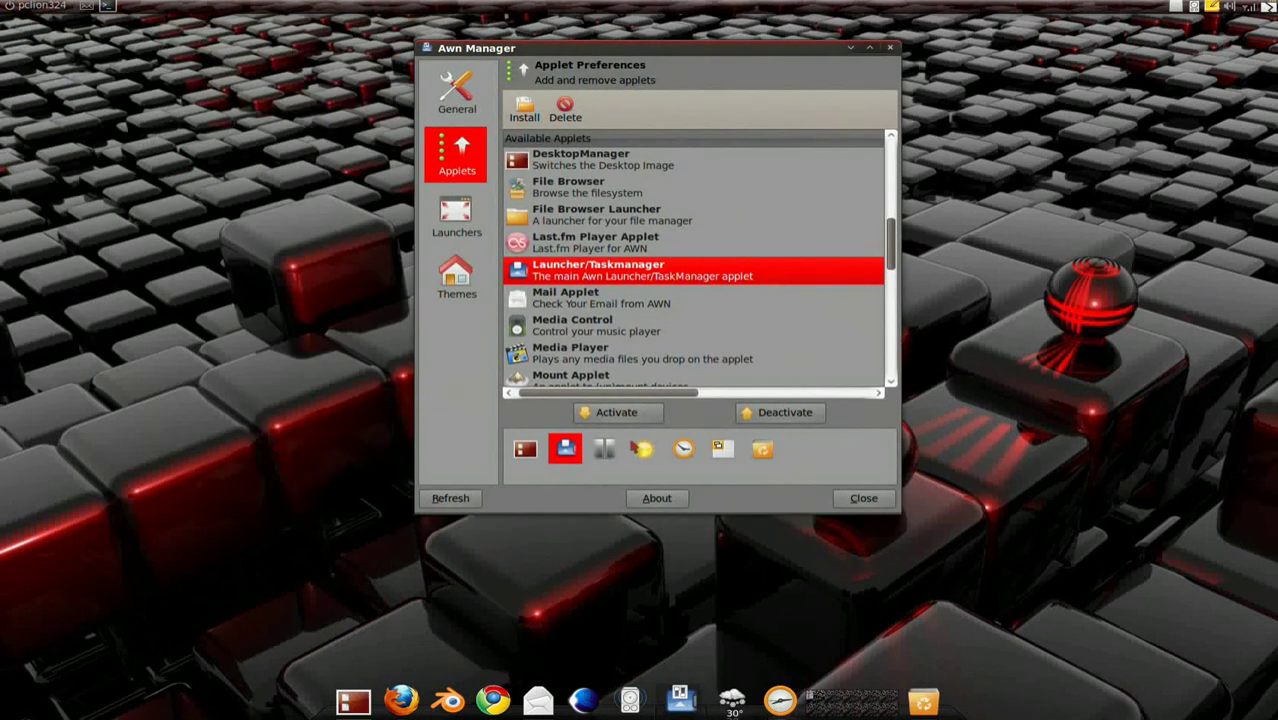
# - Reorder the dock launchers to Blender, Eclipse, Evolution Mail, Firefox, Google Chrome and Rhythmbox, and open the general preferences
pyautogui.click(460, 228)
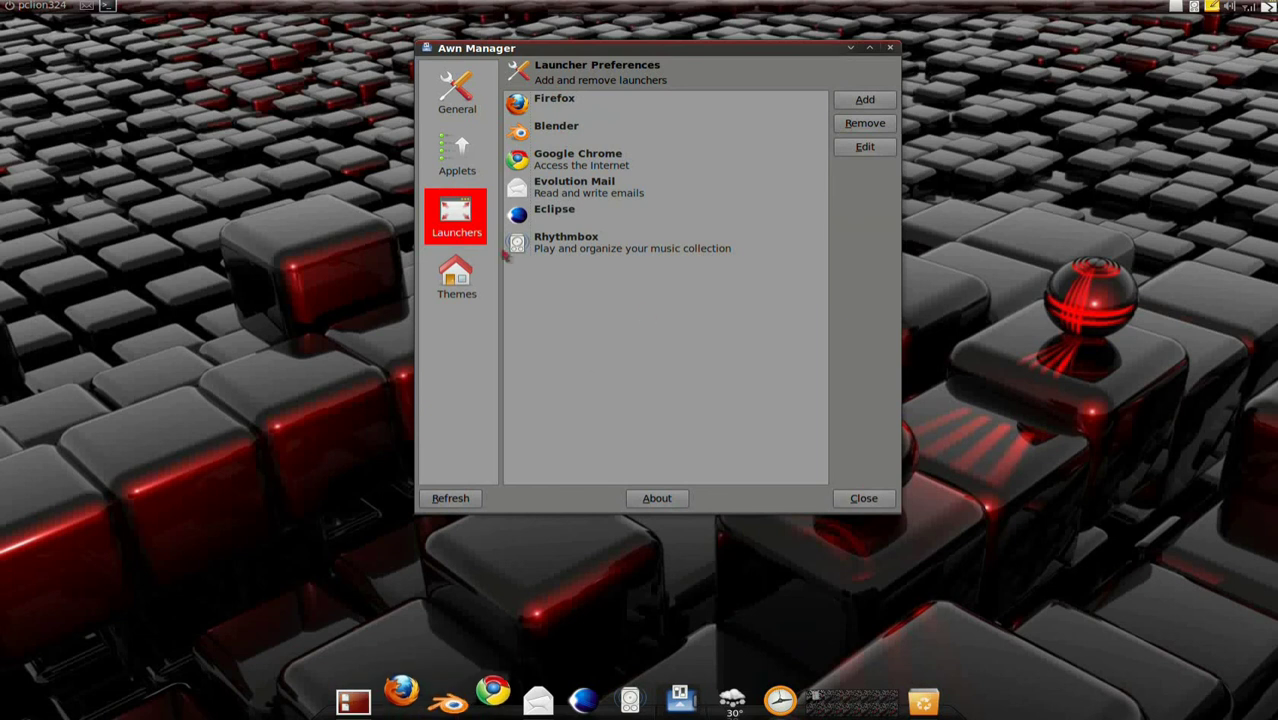
pyautogui.click(552, 136)
pyautogui.moveTo(552, 136); pyautogui.dragTo(558, 100)
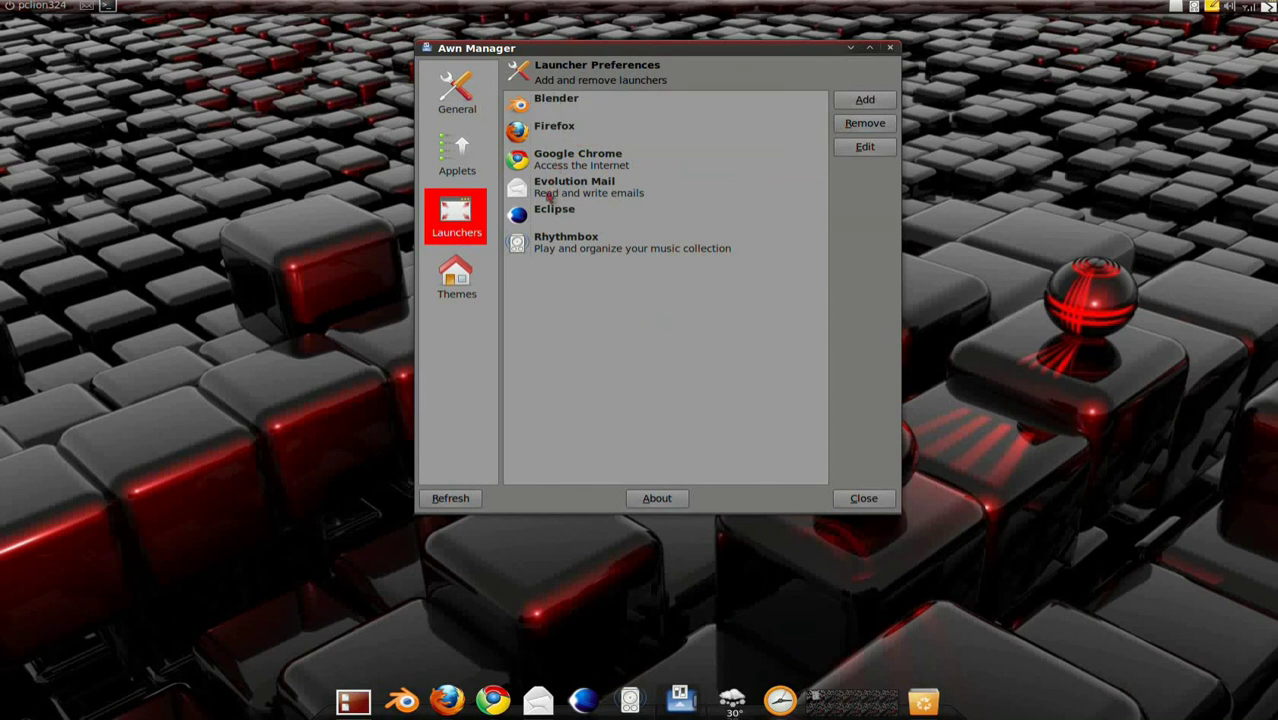
pyautogui.moveTo(549, 199); pyautogui.dragTo(550, 128)
pyautogui.moveTo(558, 214); pyautogui.dragTo(556, 110)
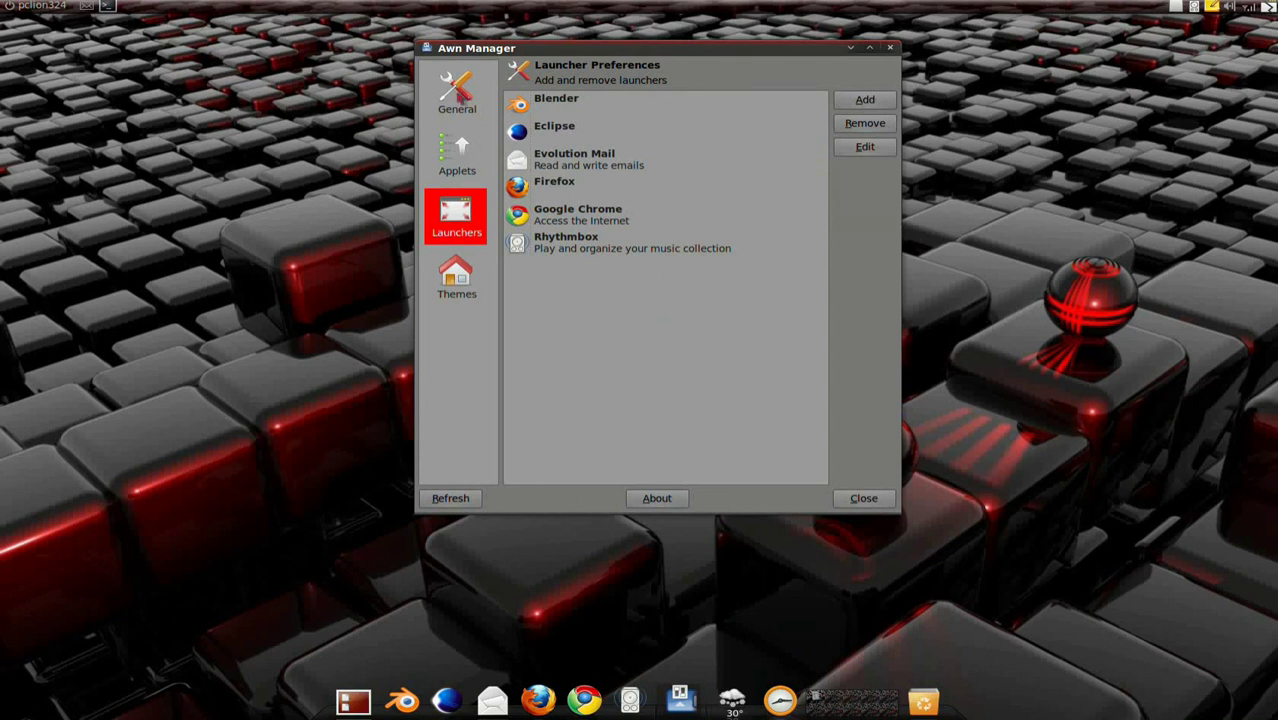
pyautogui.click(457, 92)
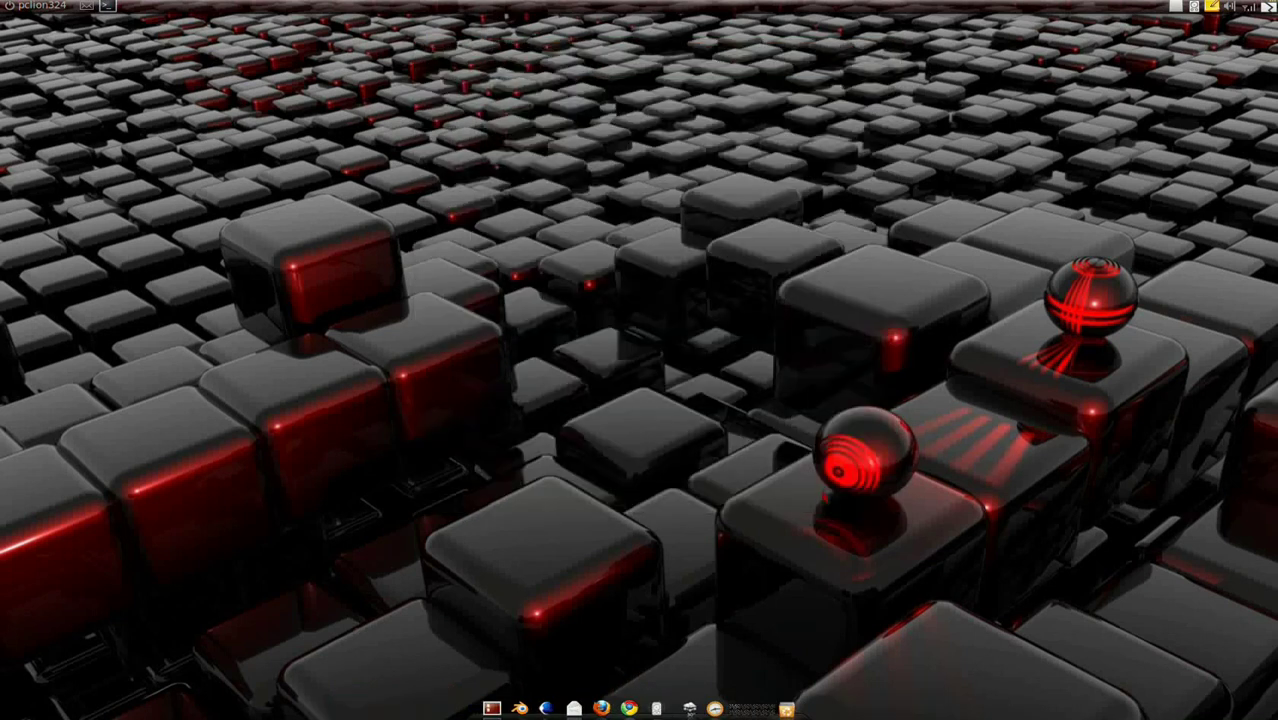